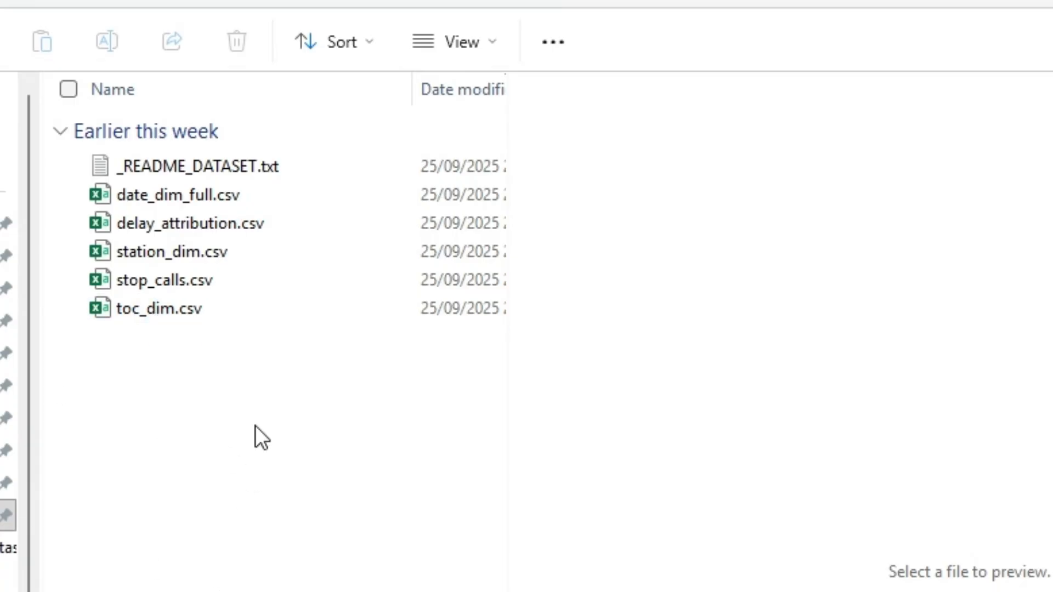
# - Preview the contents of stop_calls.csv, delay_attribution.csv, toc_dim.csv, station_dim.csv and date_dim_full.csv in the dataset folder
pyautogui.click(130, 282)
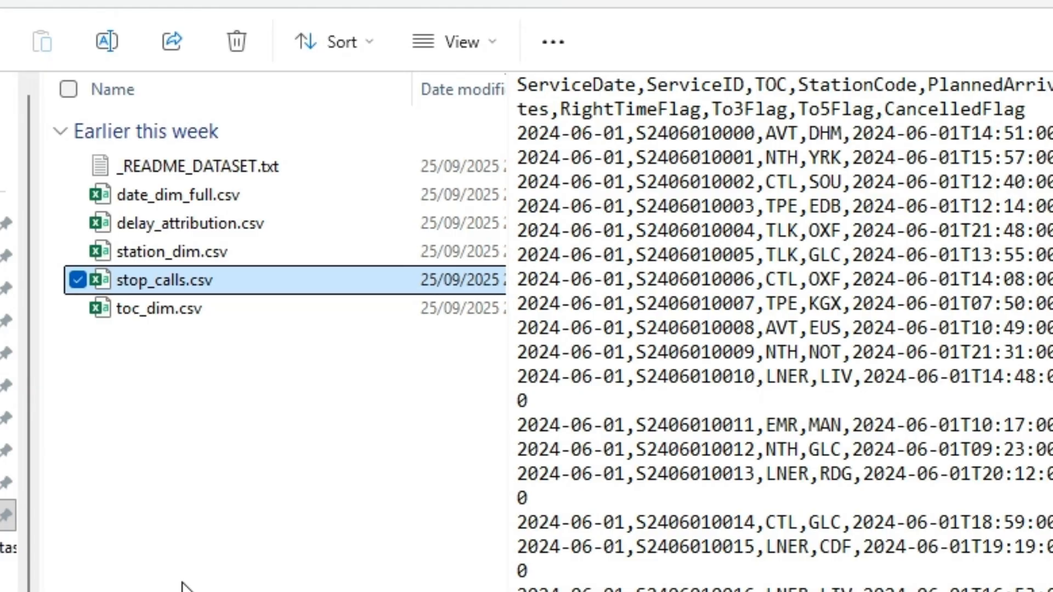
pyautogui.click(169, 226)
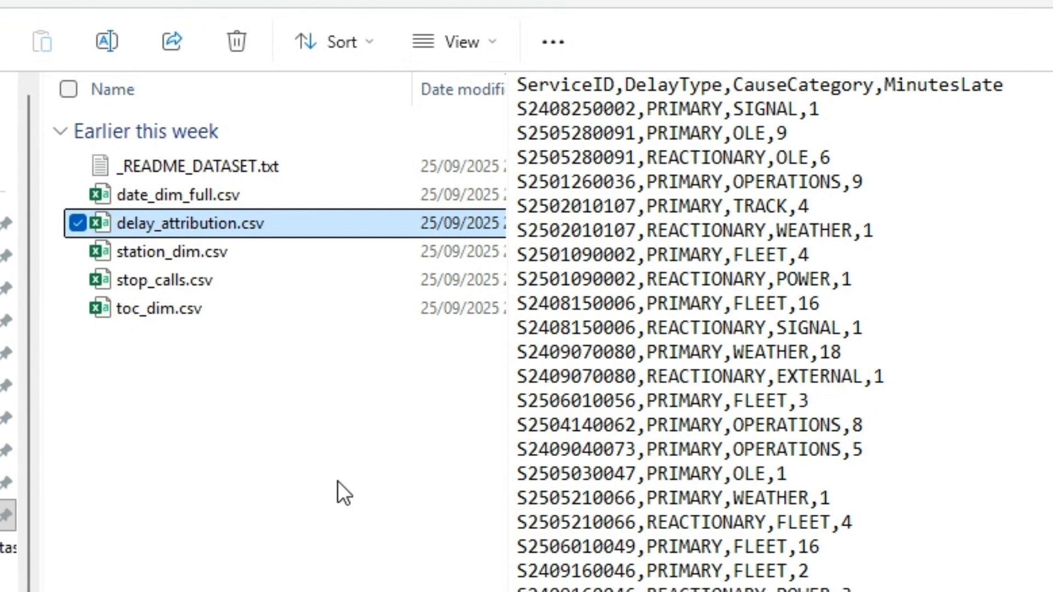
pyautogui.click(163, 308)
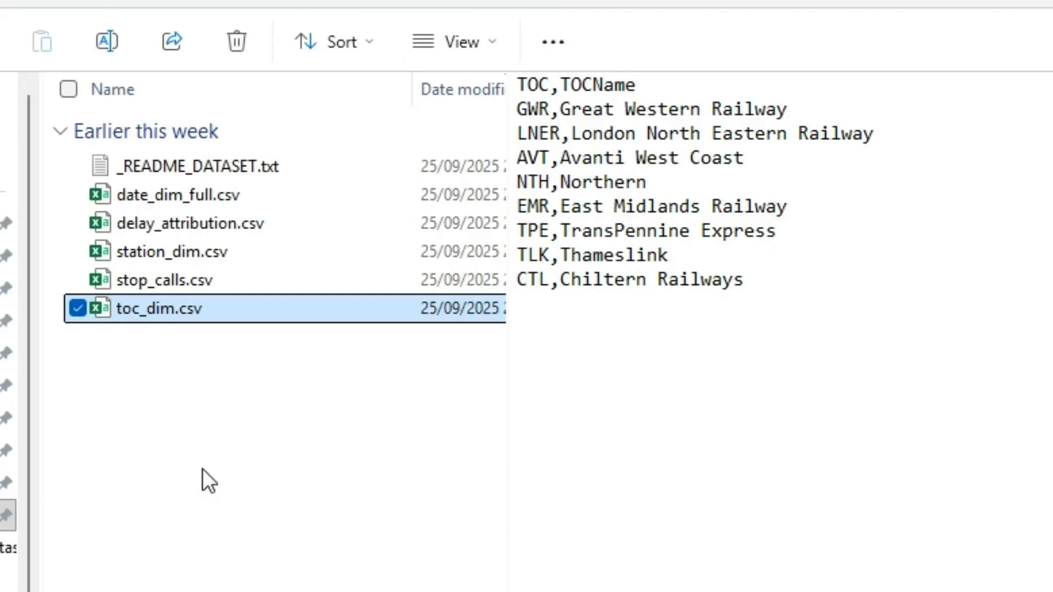
pyautogui.click(199, 257)
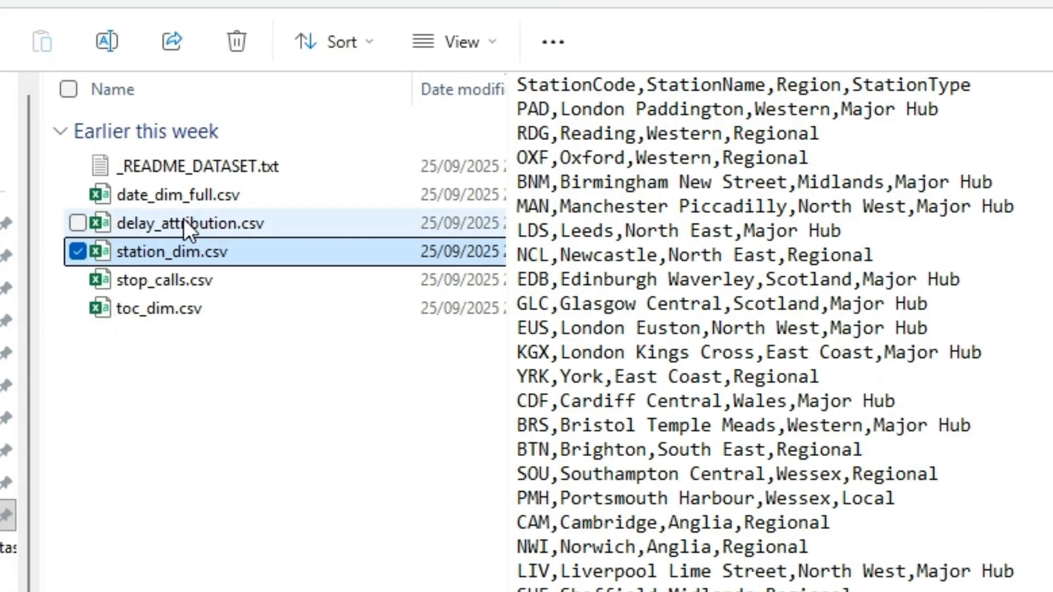
pyautogui.click(166, 192)
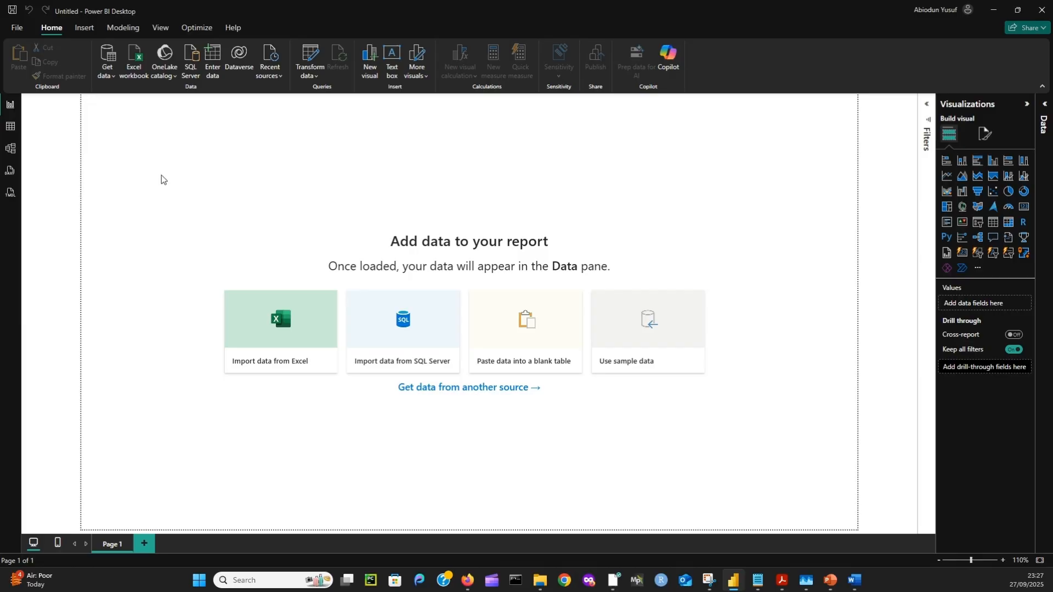
# - Look through the file page, table view and model view of the blank Power BI Desktop report, expand the Data pane, and return to report view
pyautogui.click(21, 28)
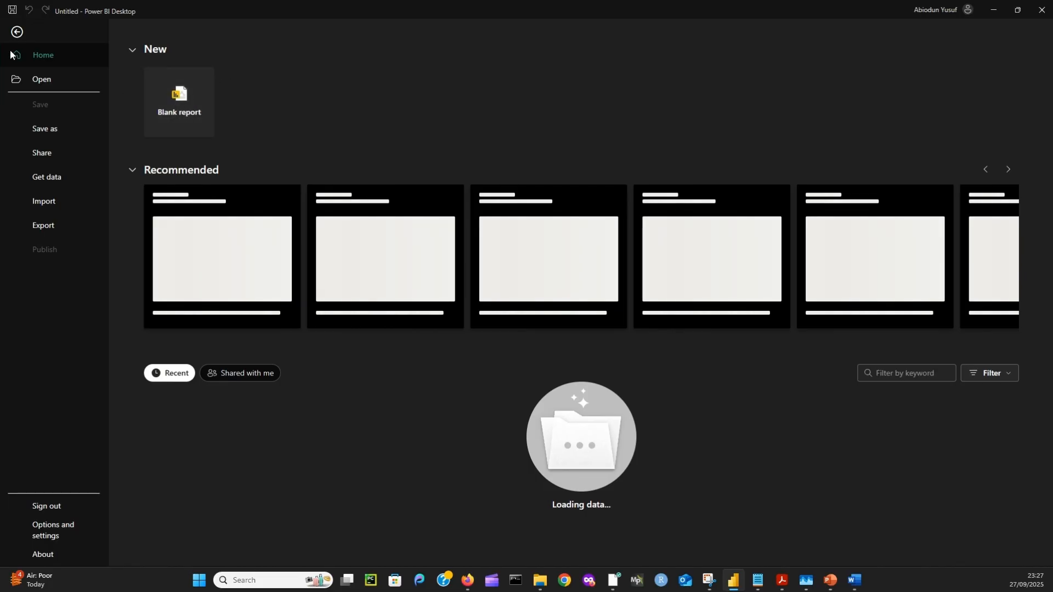
pyautogui.click(17, 32)
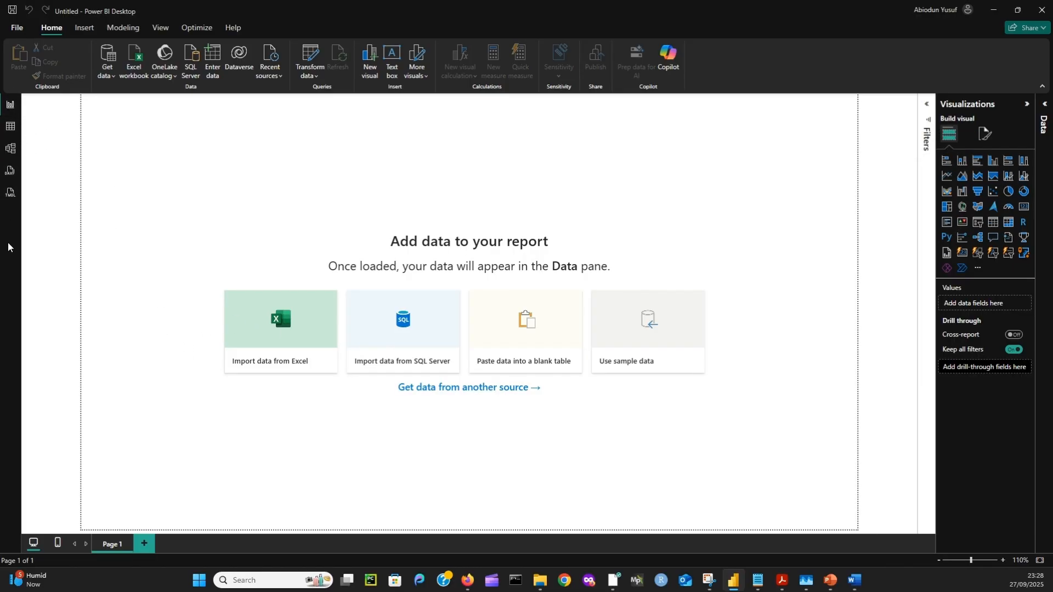
pyautogui.click(11, 128)
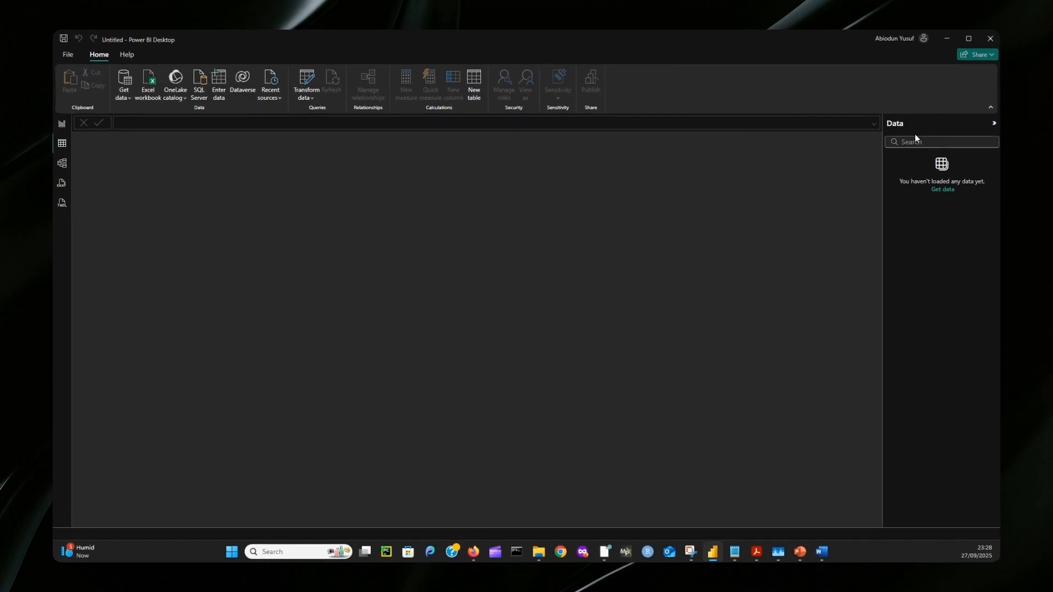
pyautogui.click(64, 125)
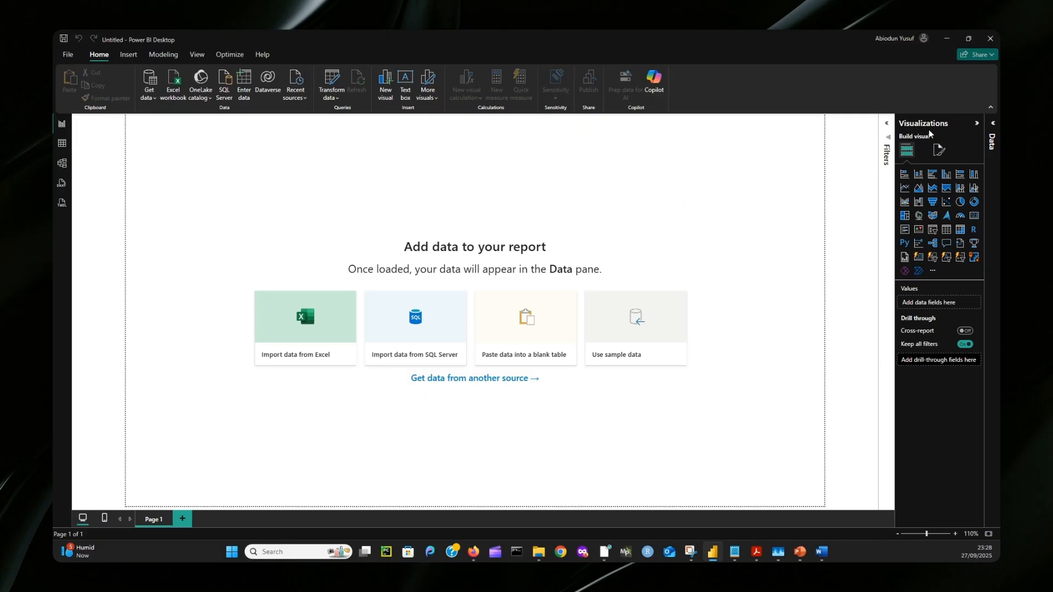
pyautogui.click(993, 124)
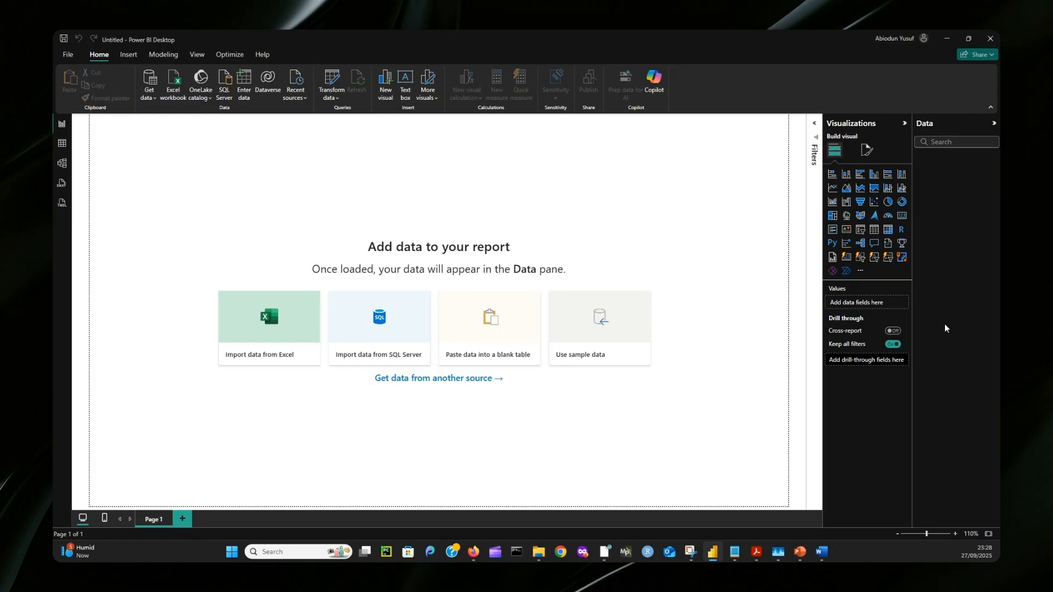
pyautogui.click(62, 164)
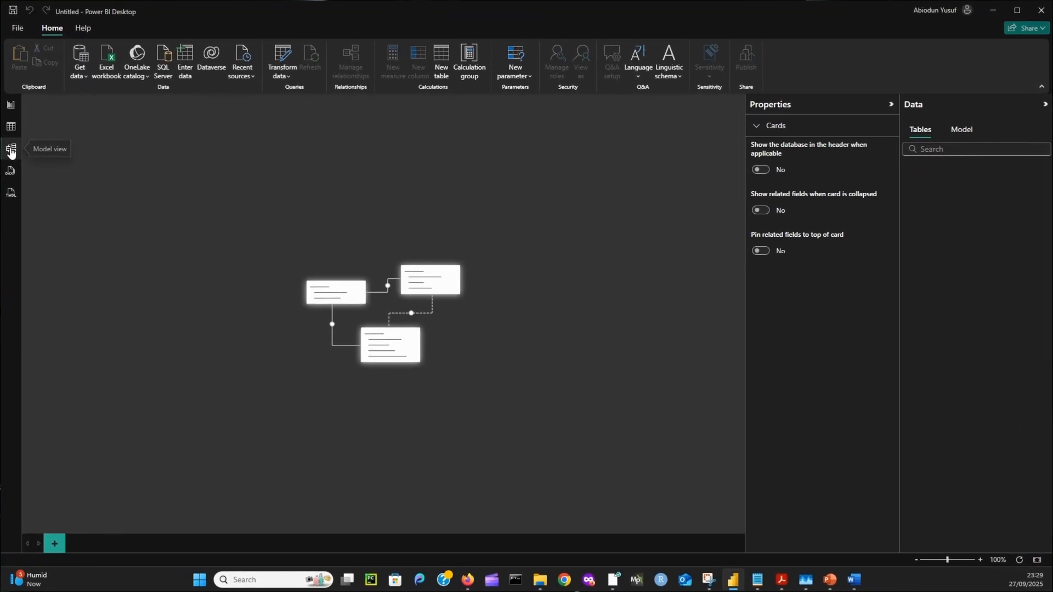
pyautogui.click(12, 131)
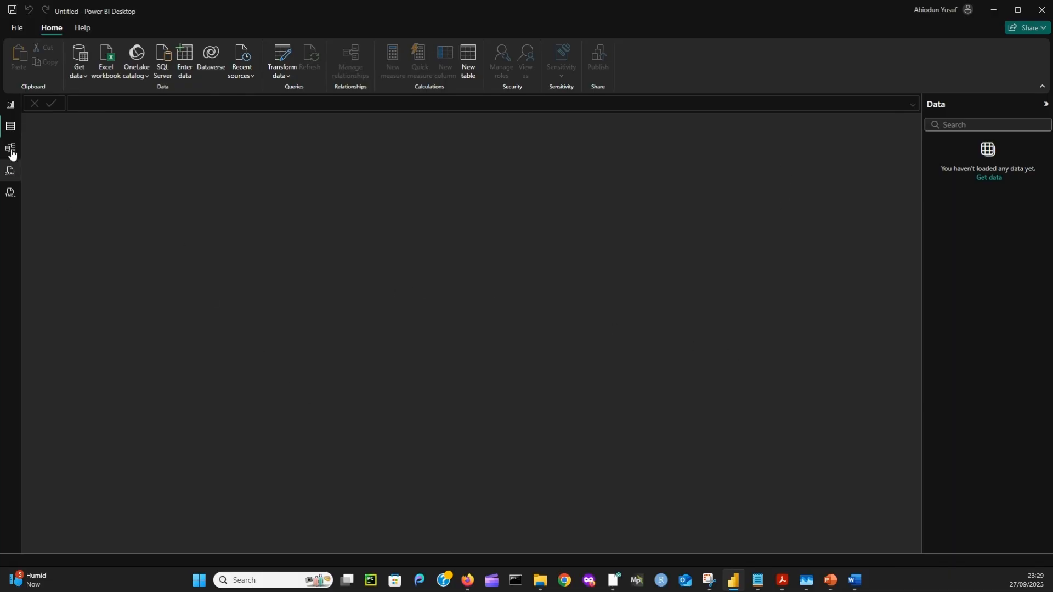
pyautogui.click(10, 104)
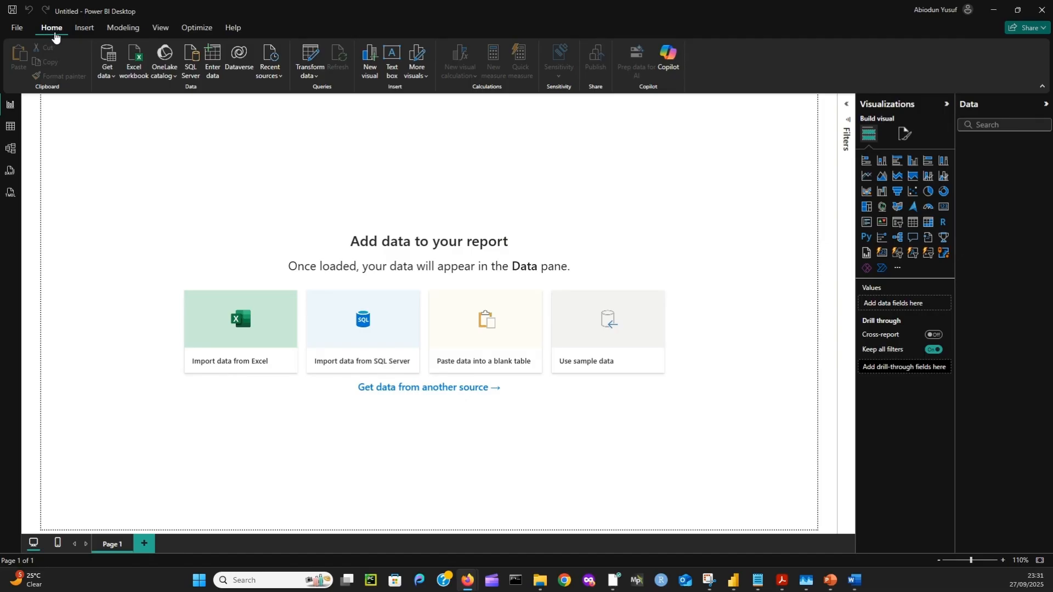
# - Examine the commands Power BI offers for inserting, modeling, viewing, optimizing and help
pyautogui.click(83, 29)
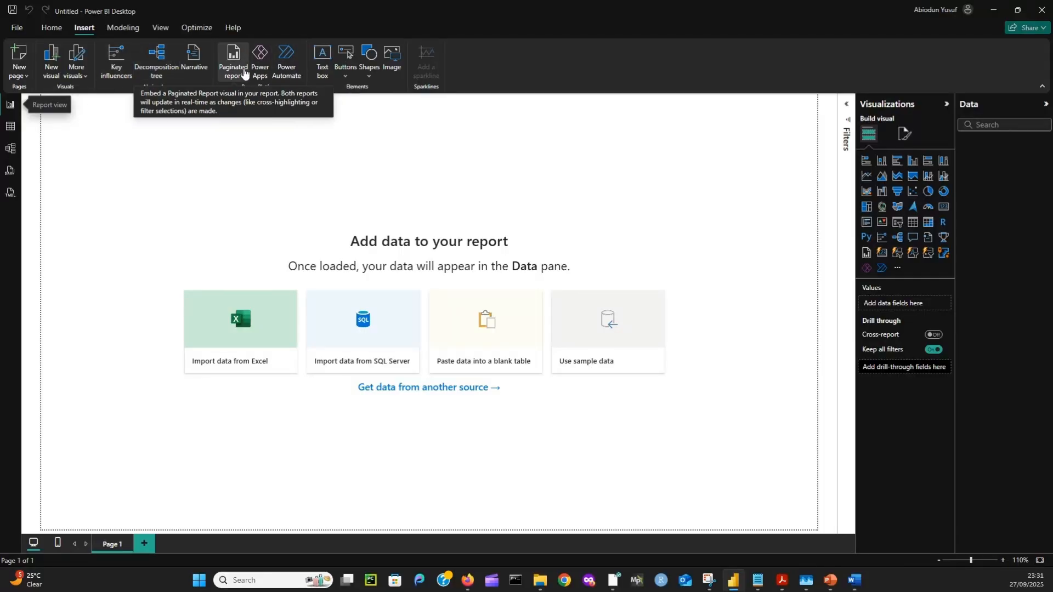
pyautogui.click(123, 30)
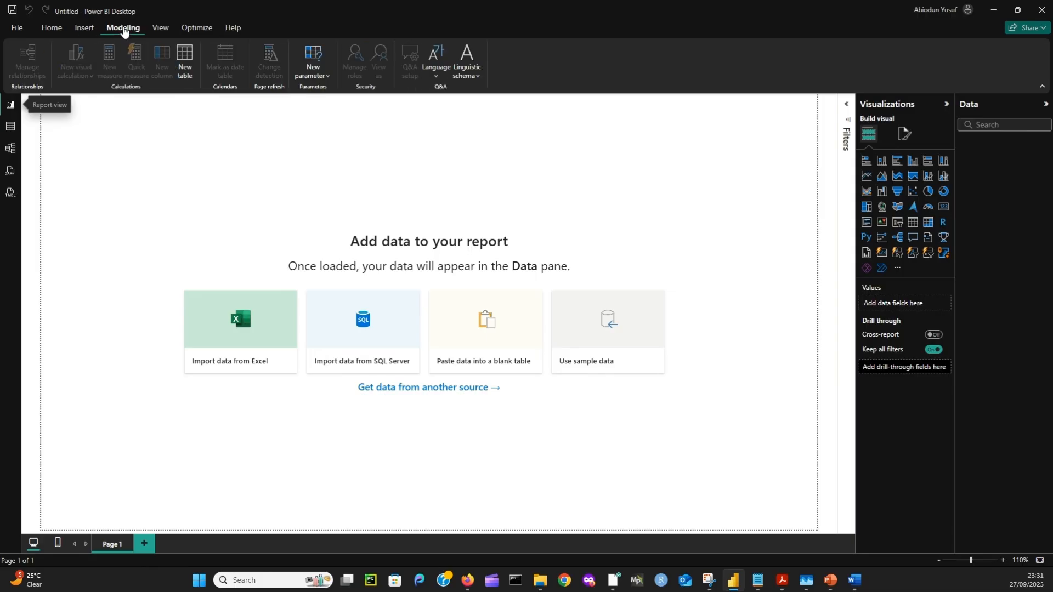
pyautogui.click(159, 31)
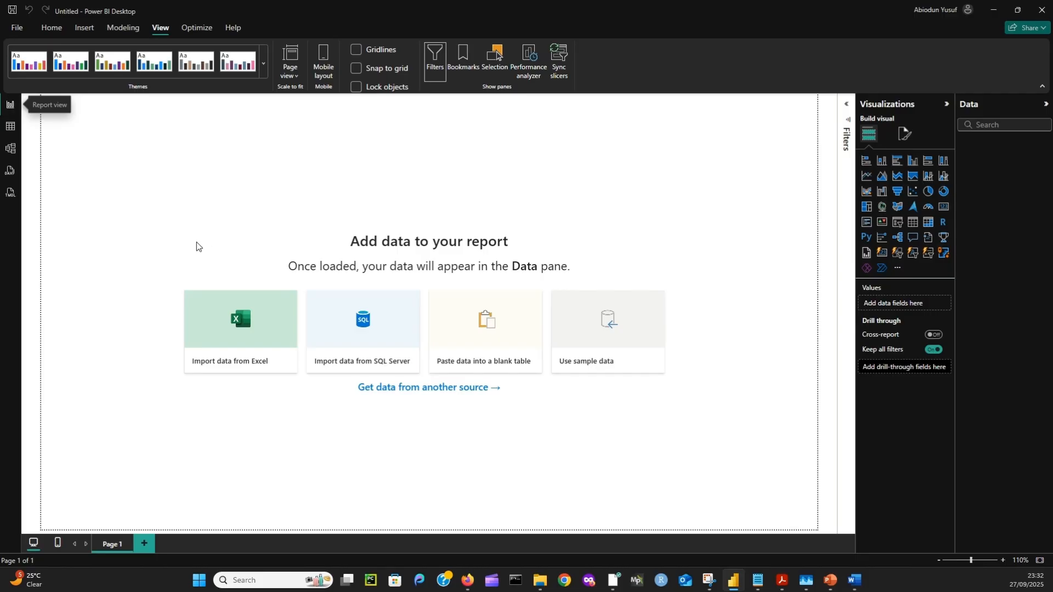
pyautogui.click(198, 29)
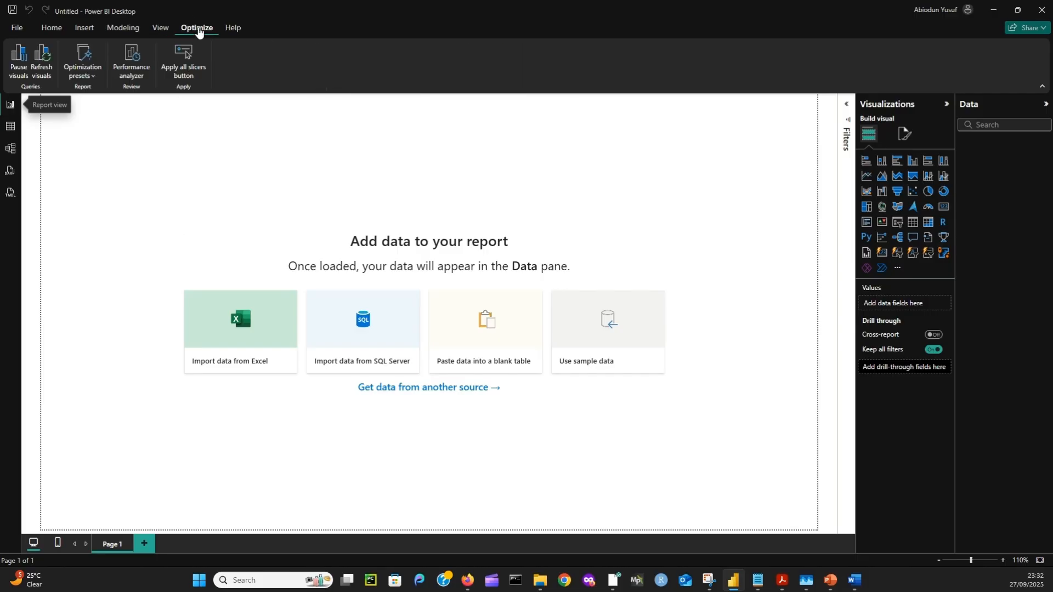
pyautogui.click(234, 30)
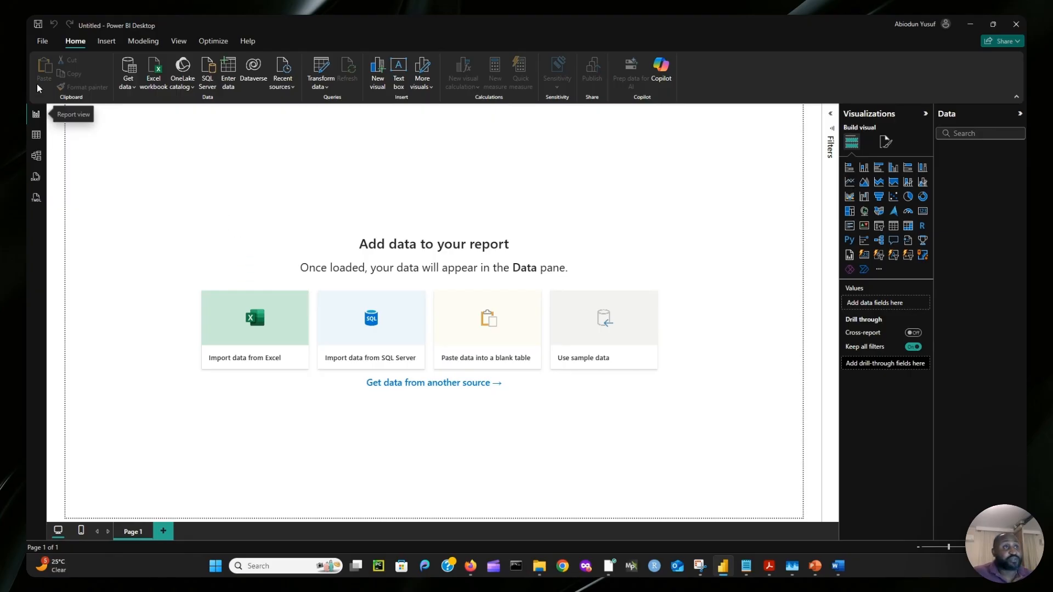
# - Import stop_calls.csv from the Week1 rail operations dataset folder as a Text/CSV data source
pyautogui.click(128, 81)
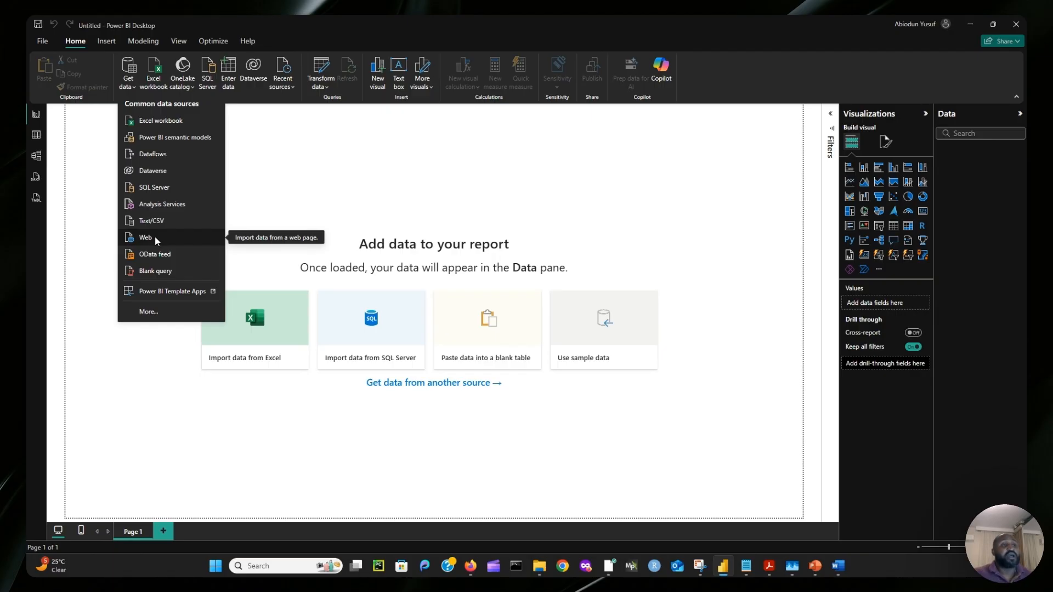
pyautogui.click(170, 223)
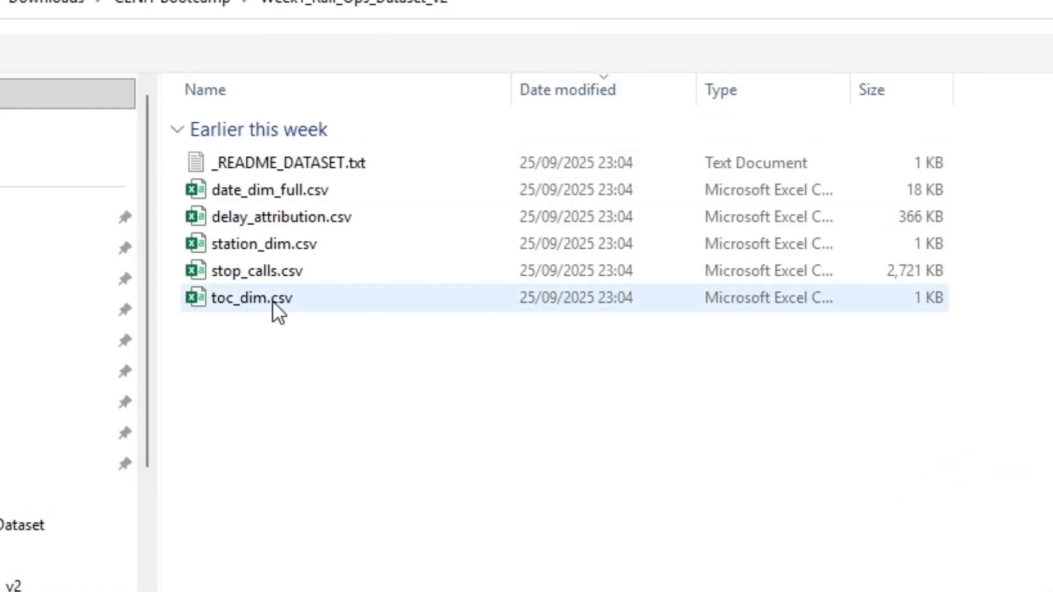
pyautogui.click(250, 269)
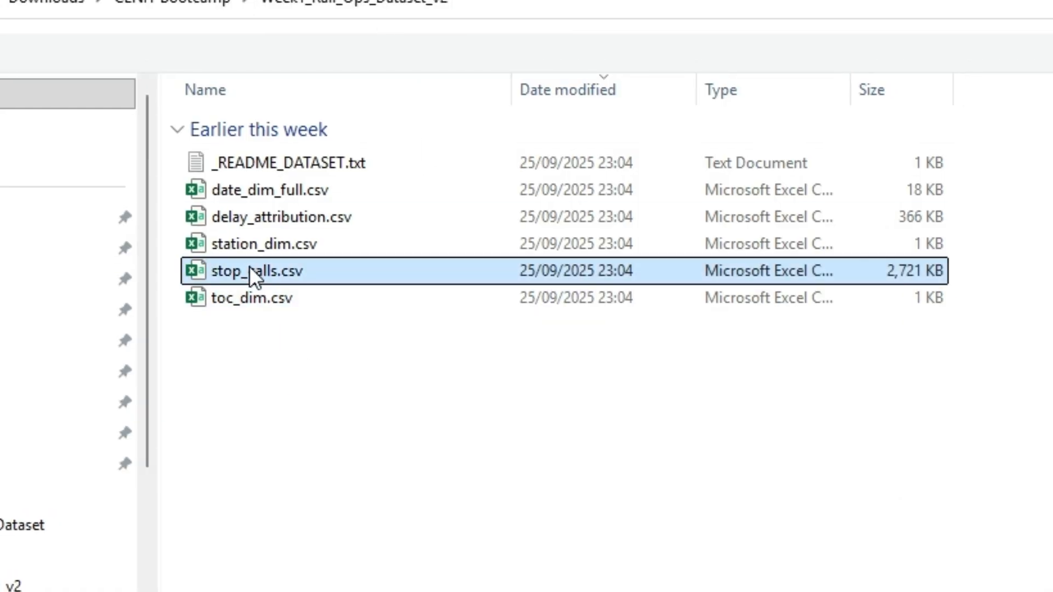
pyautogui.press('Return')
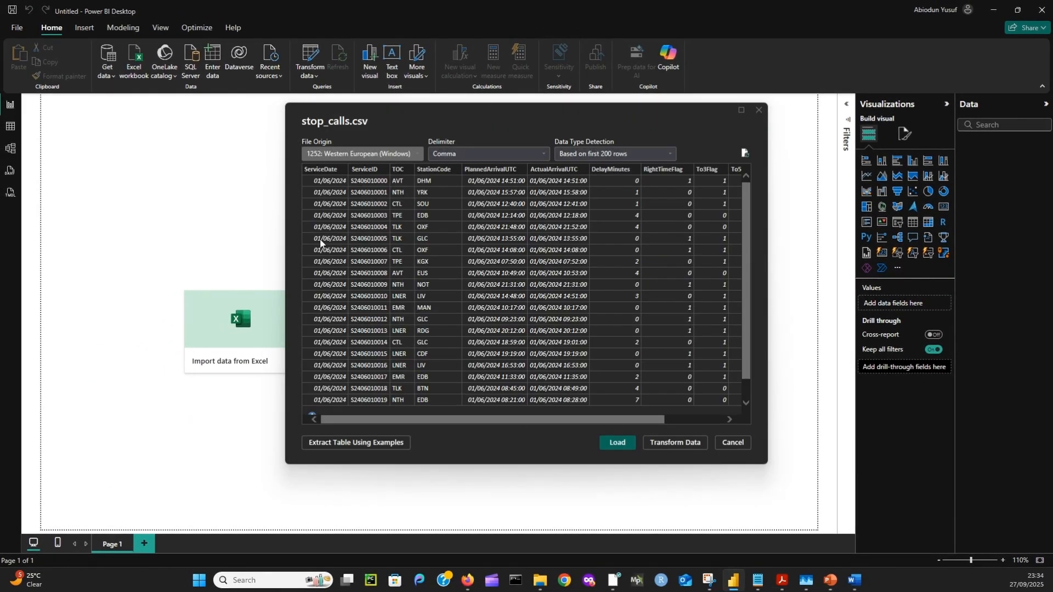
# - Review all columns in the stop_calls.csv import preview and open the data for transformation in Power Query Editor
pyautogui.moveTo(485, 126); pyautogui.dragTo(428, 118)
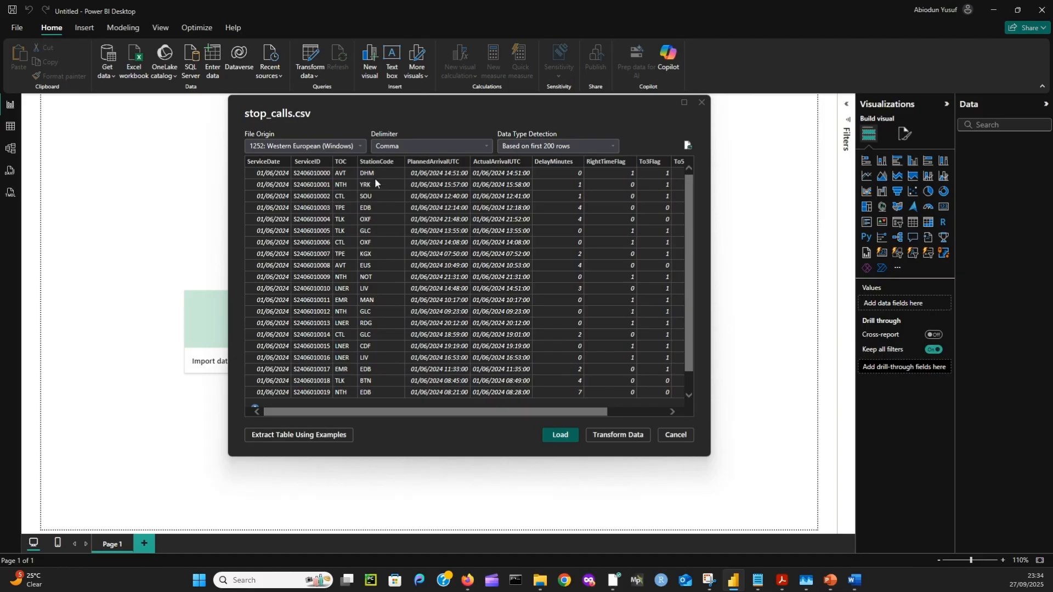
pyautogui.moveTo(339, 413); pyautogui.dragTo(421, 385)
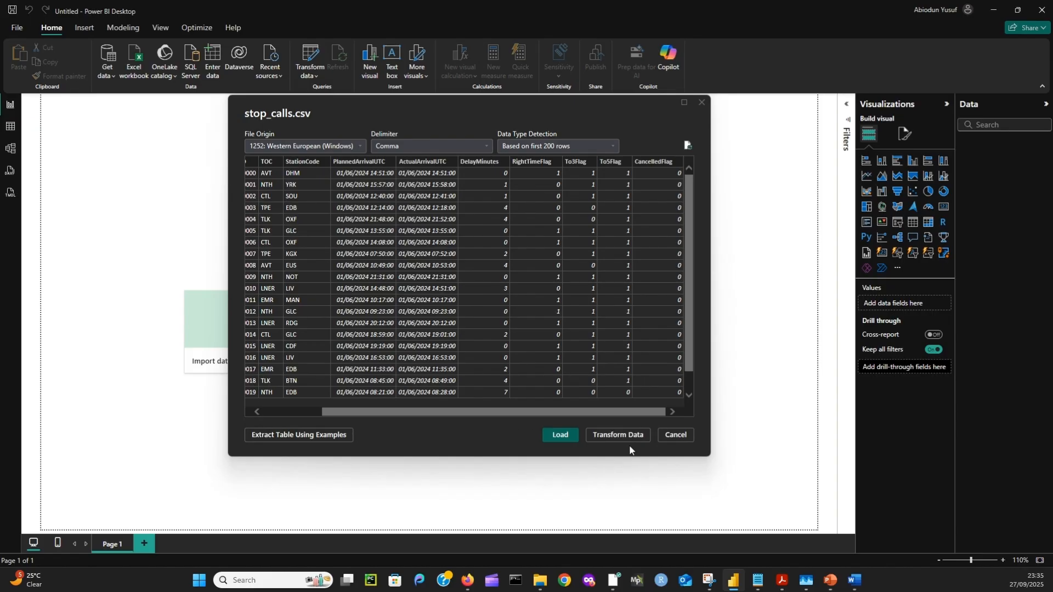
pyautogui.click(613, 438)
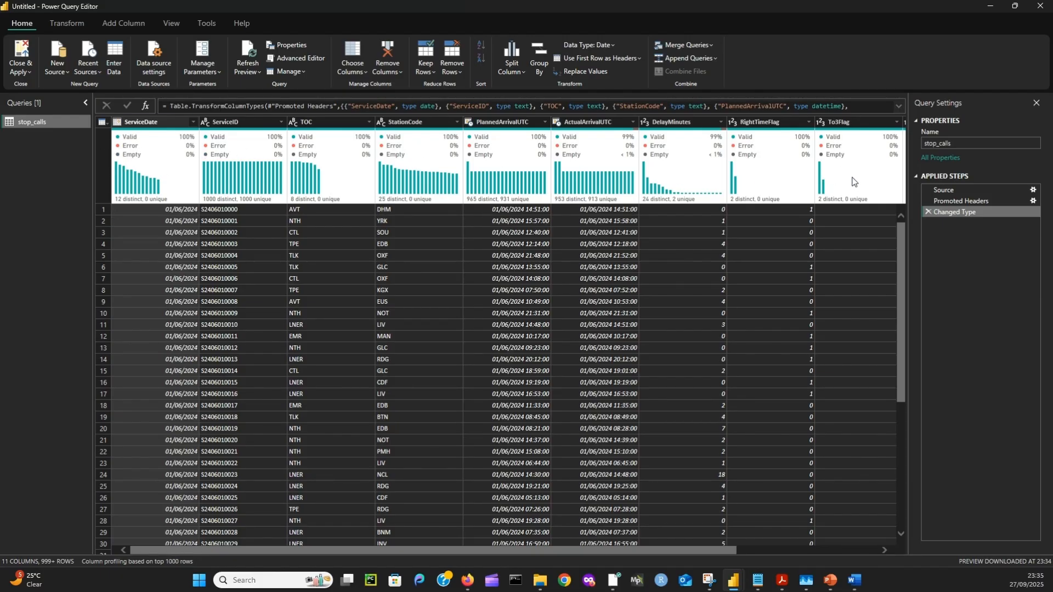
# - Examine the column quality details of stop_calls by hiding them in the data preview and showing them again
pyautogui.moveTo(138, 156)
pyautogui.moveTo(426, 167)
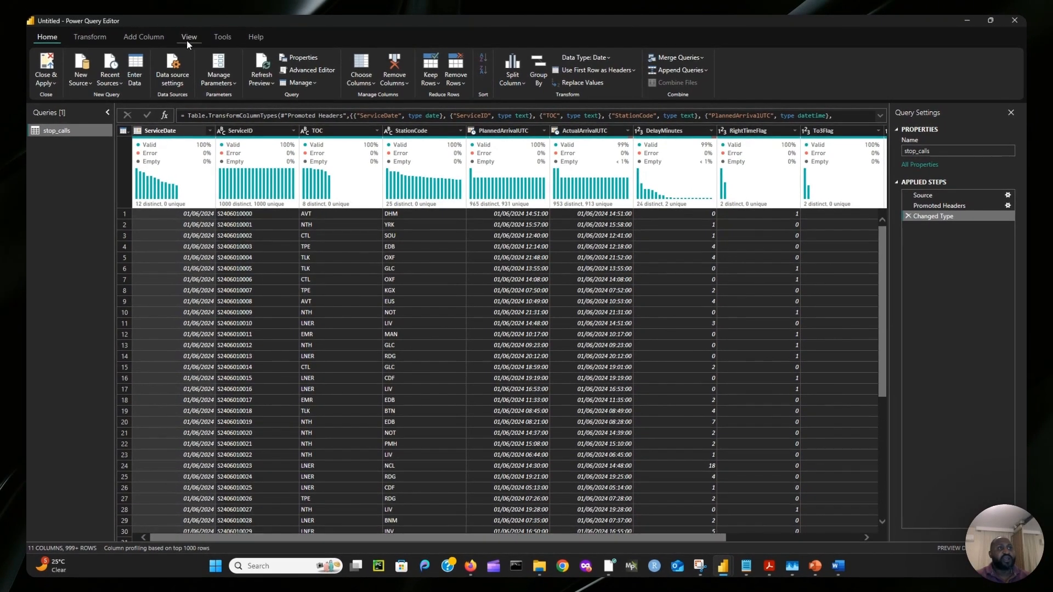
pyautogui.click(188, 38)
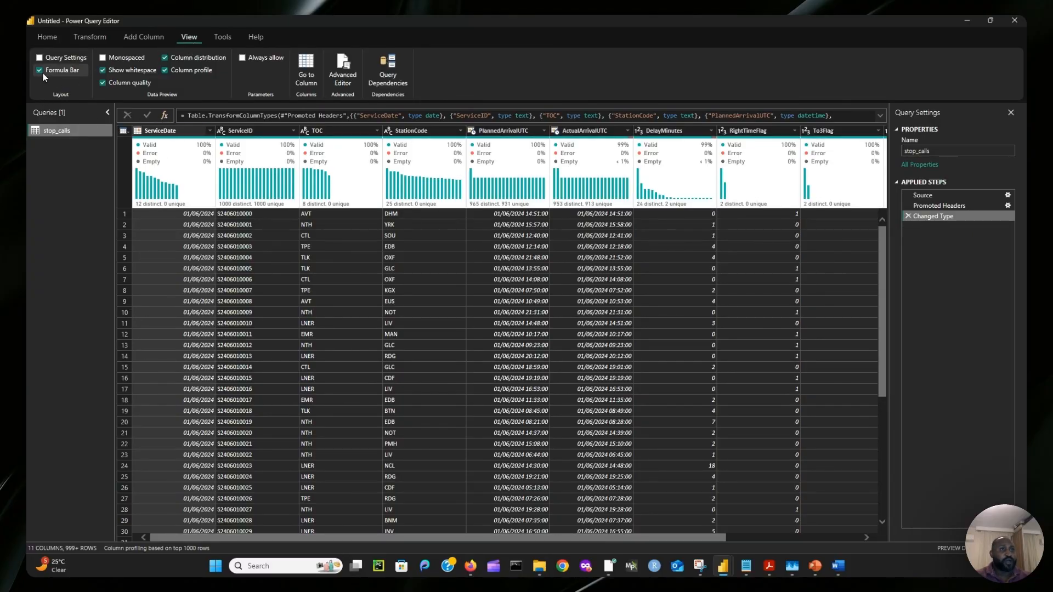
pyautogui.click(106, 85)
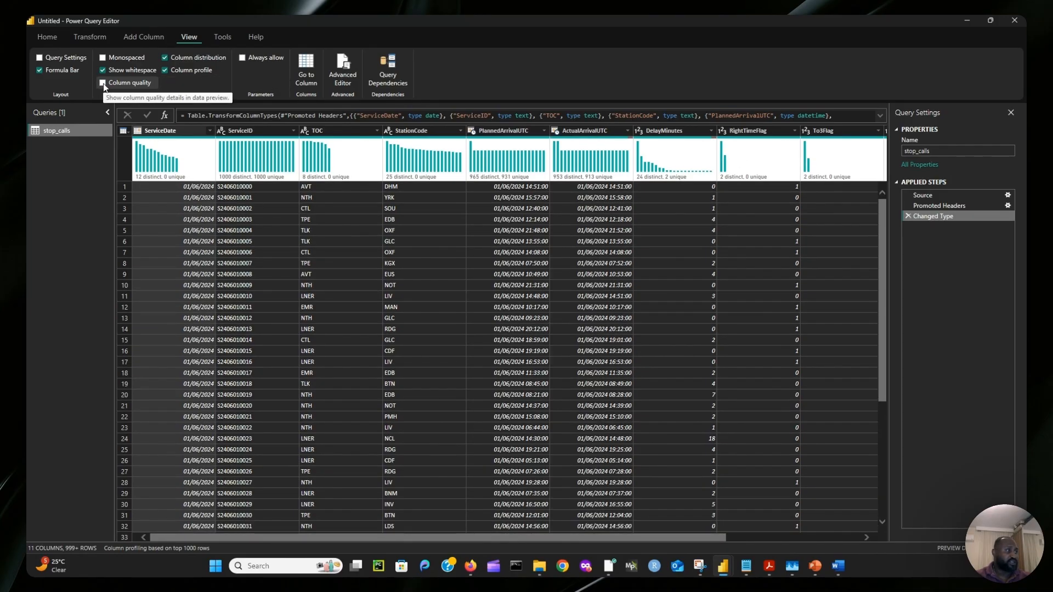
pyautogui.click(103, 83)
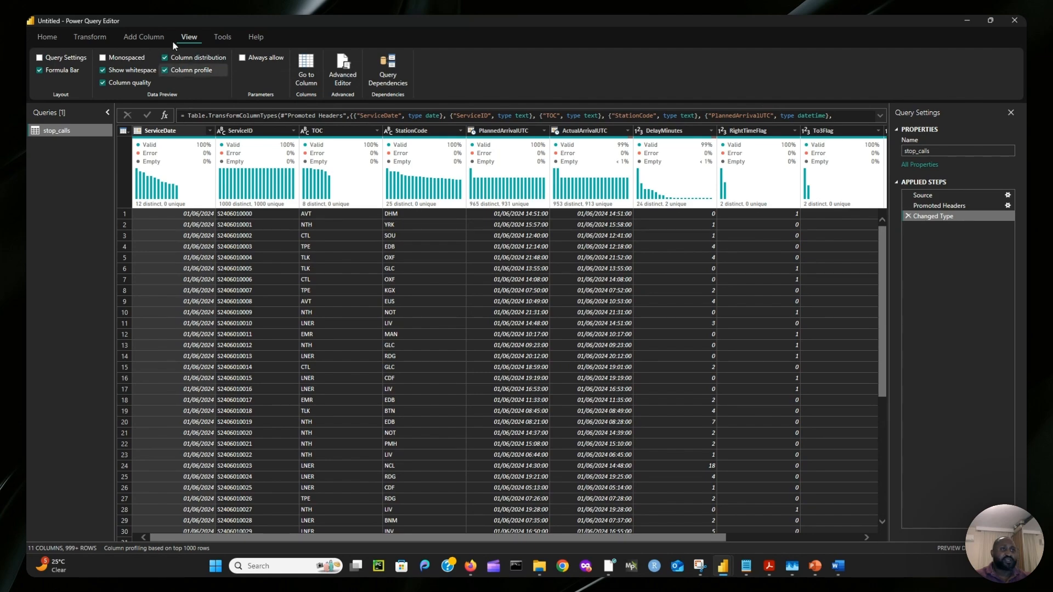
# - Display the column profile and turn it off, and toggle the column distribution charts off and back on
pyautogui.click(163, 71)
pyautogui.click(164, 71)
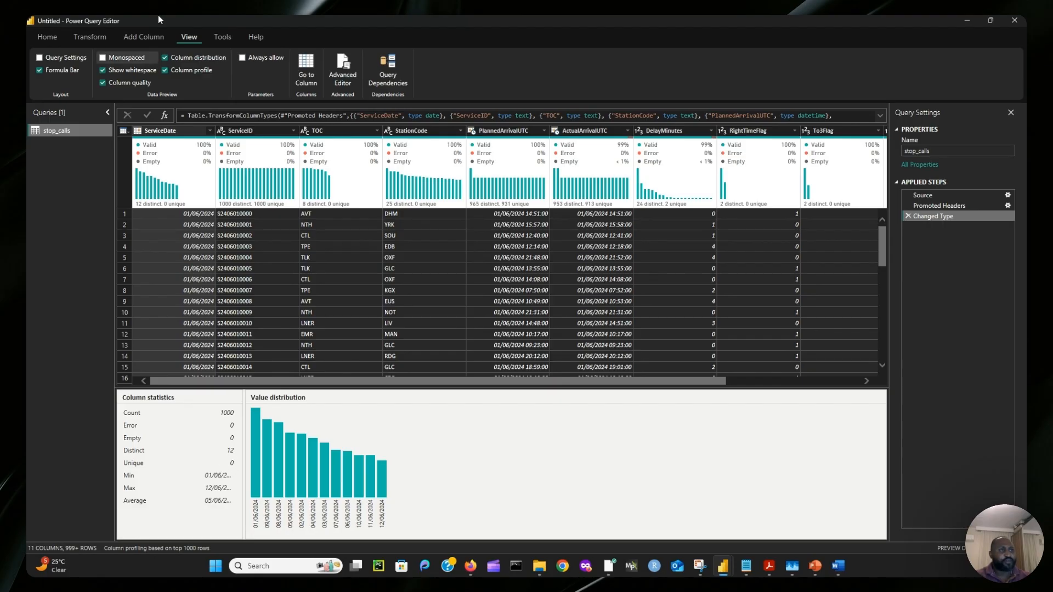
pyautogui.click(166, 71)
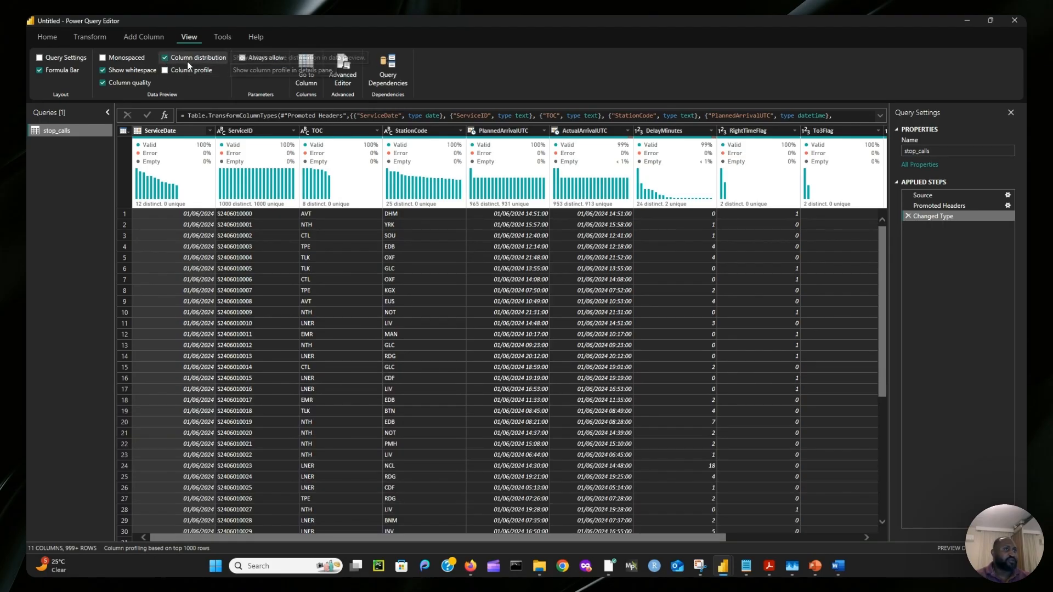
pyautogui.click(164, 58)
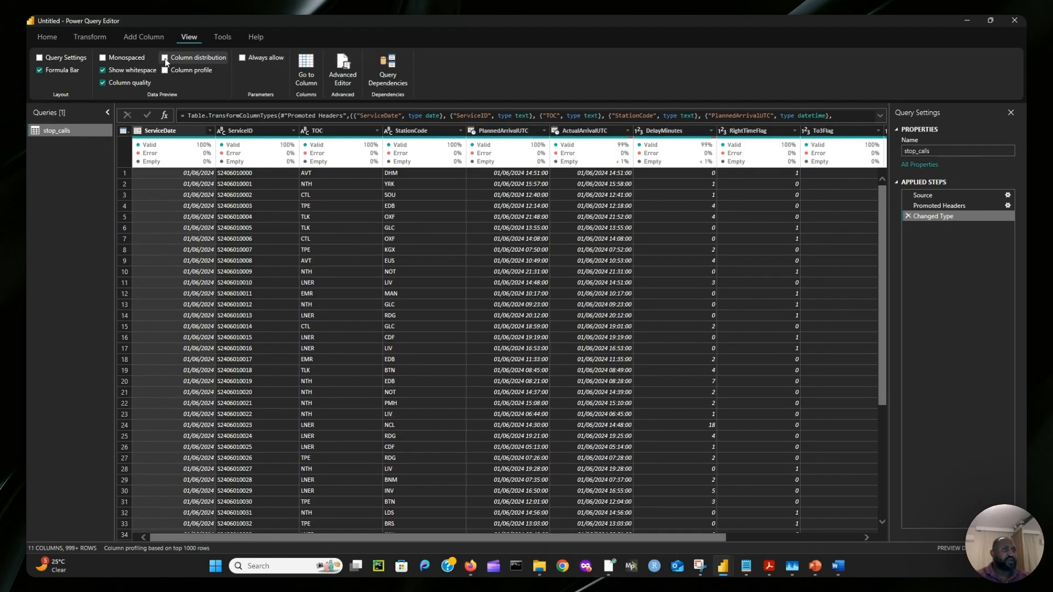
pyautogui.click(164, 58)
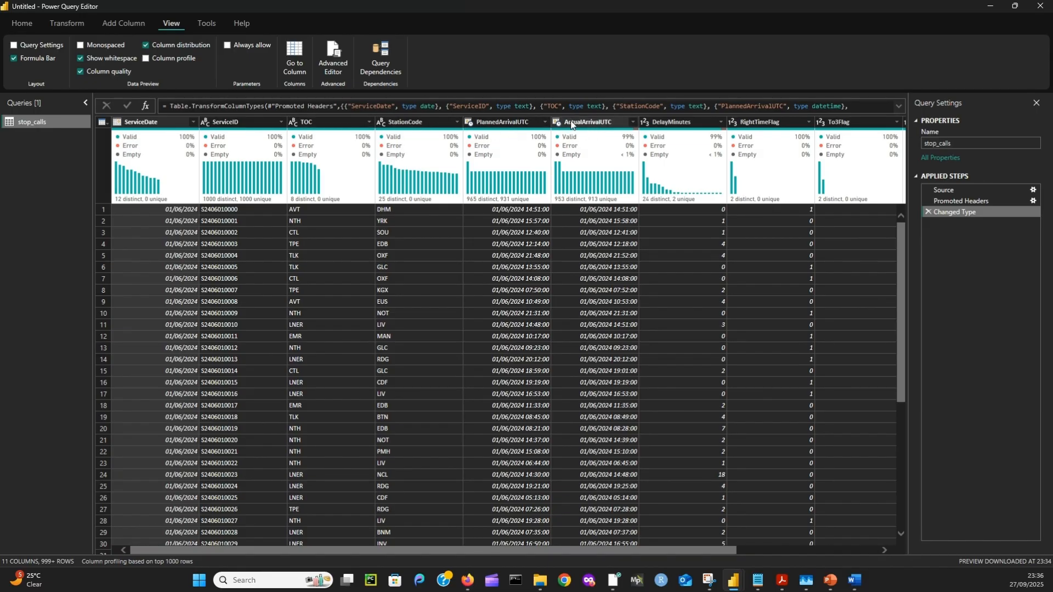
# - Check the filter list of the ActualArrivalUTC column for empty values and close it without filtering
pyautogui.click(632, 122)
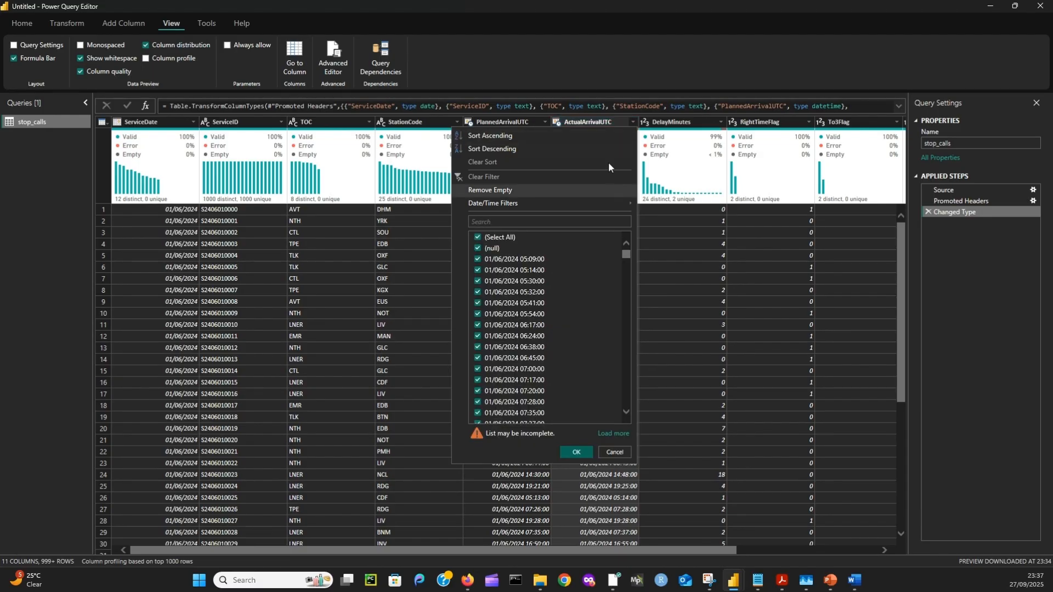
pyautogui.click(631, 121)
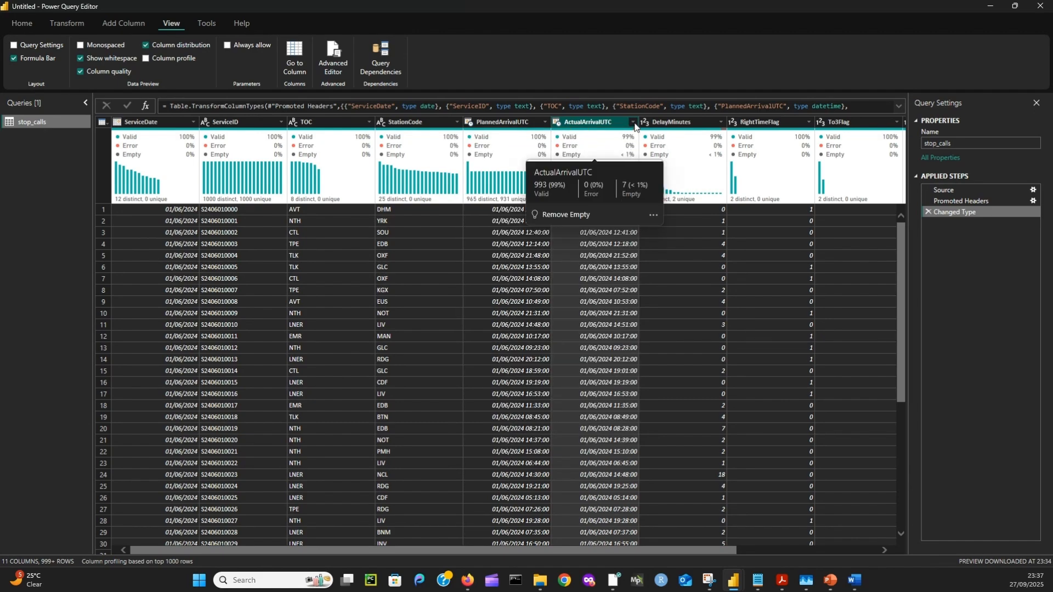
# - Apply the ActualArrivalUTC column filter with all values selected, including null
pyautogui.click(633, 123)
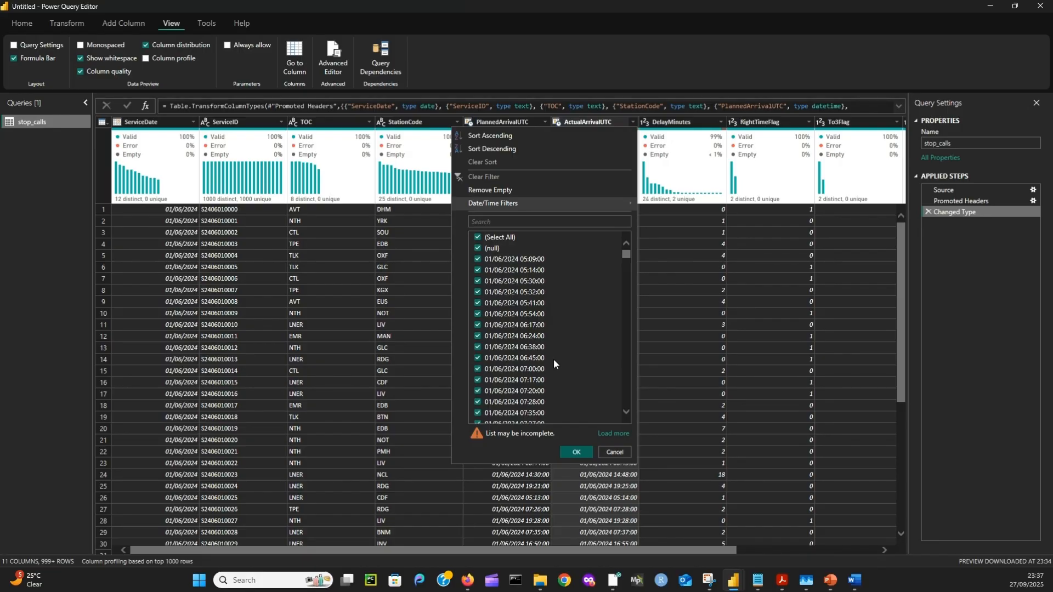
pyautogui.click(576, 452)
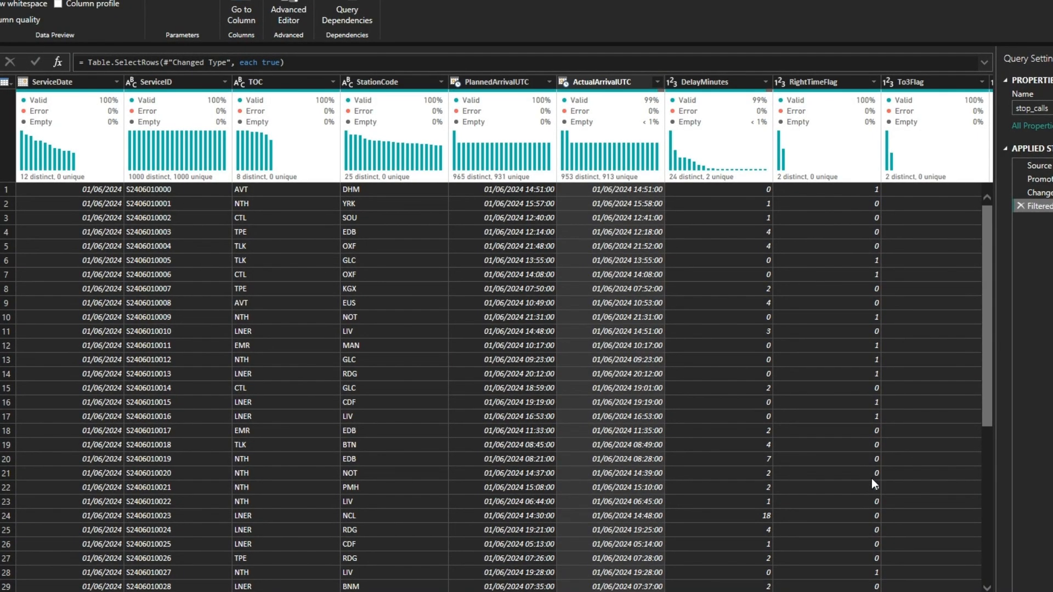
# - Convert the RightTimeFlag column to True/False and rename the resulting applied step as RIghtTimeFlag-TrueFalse
pyautogui.click(780, 82)
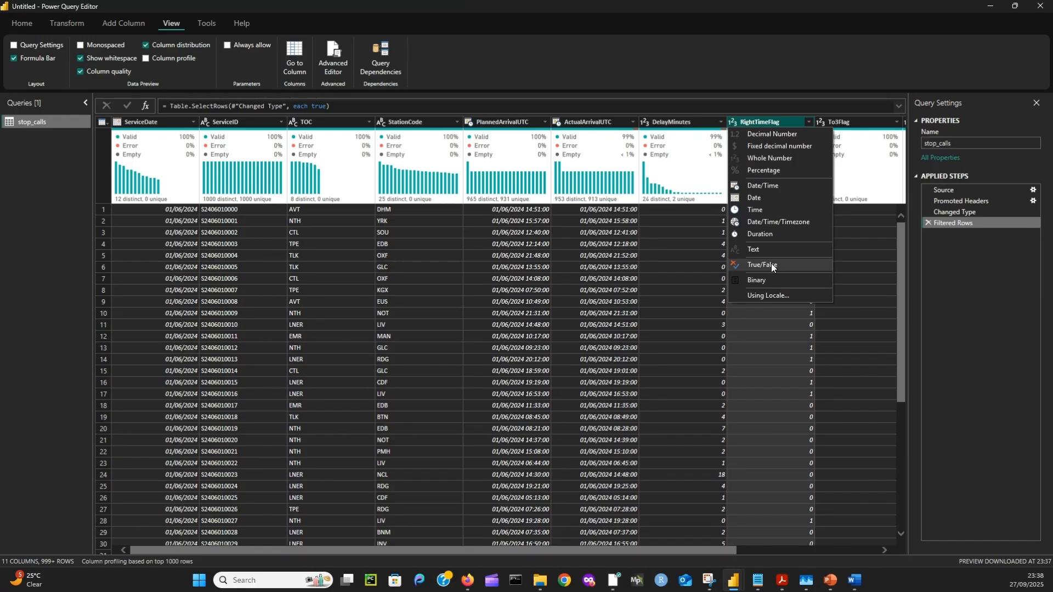
pyautogui.click(771, 263)
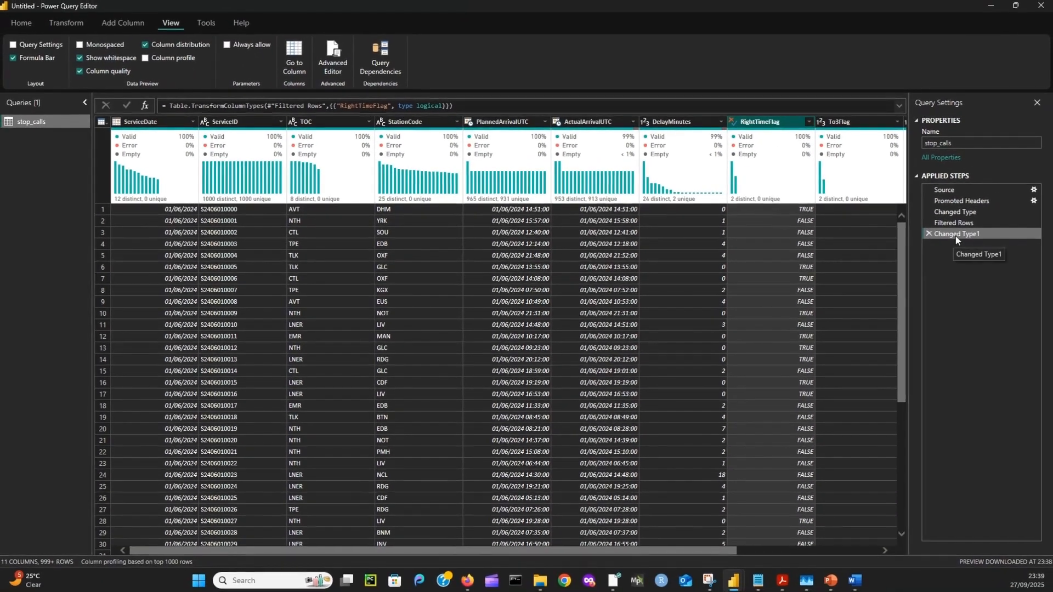
pyautogui.rightClick(1049, 223)
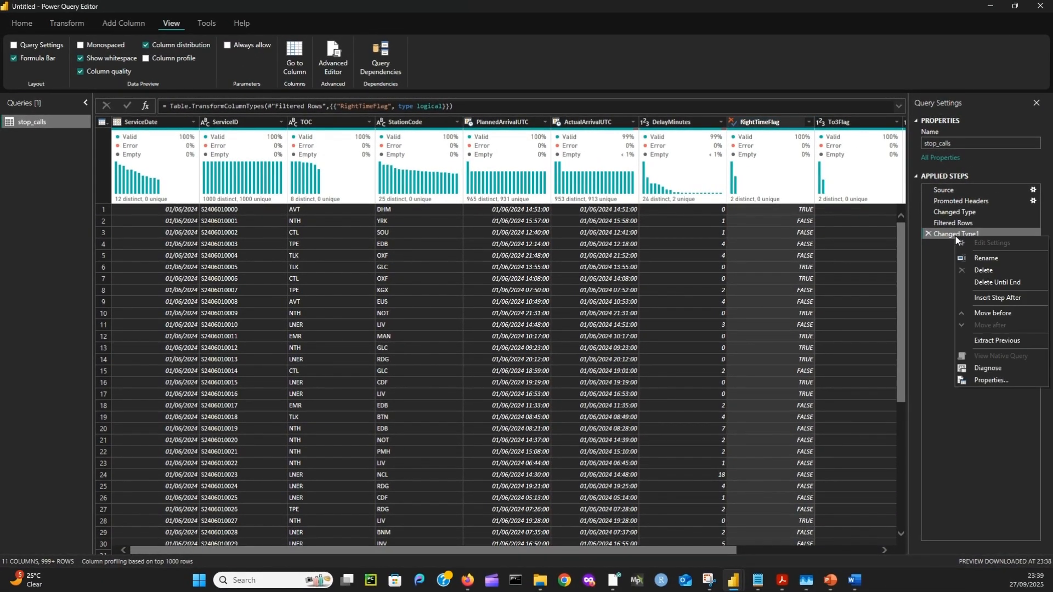
pyautogui.click(977, 258)
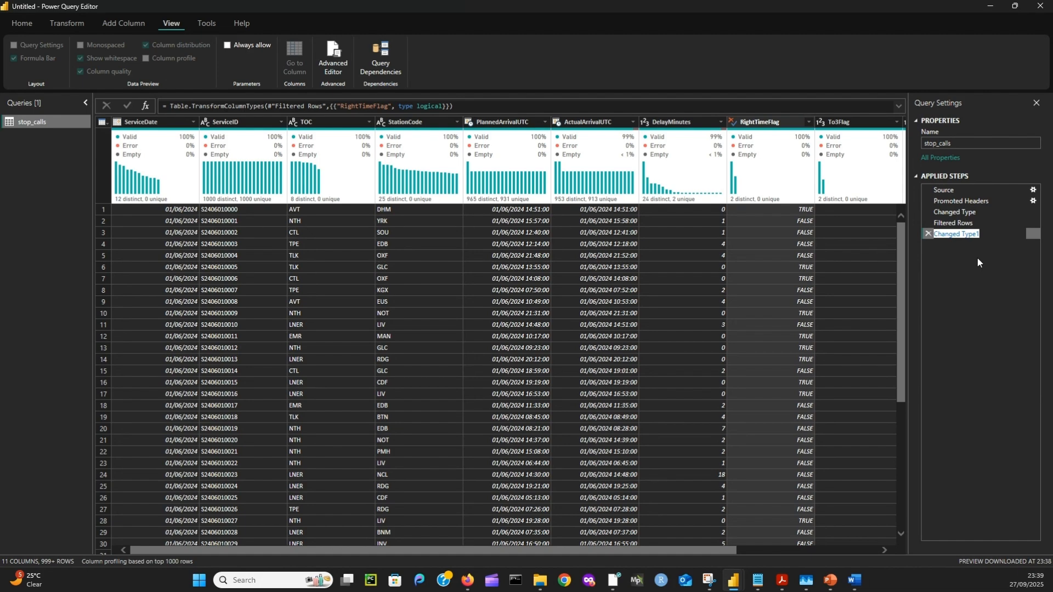
pyautogui.press('BackSpace')
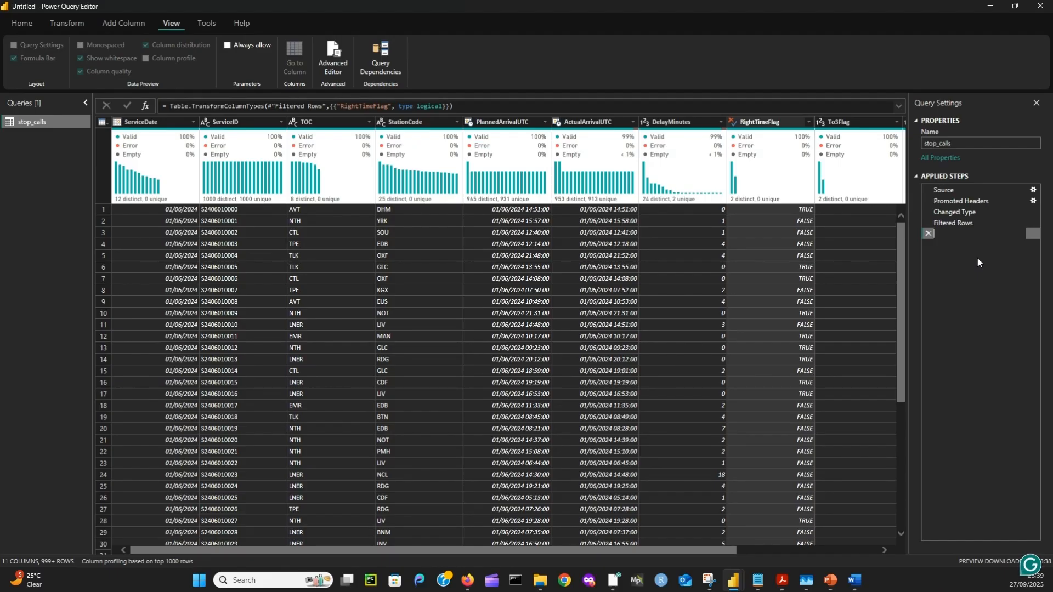
pyautogui.write('RightTimeFlag-TrueFalse')
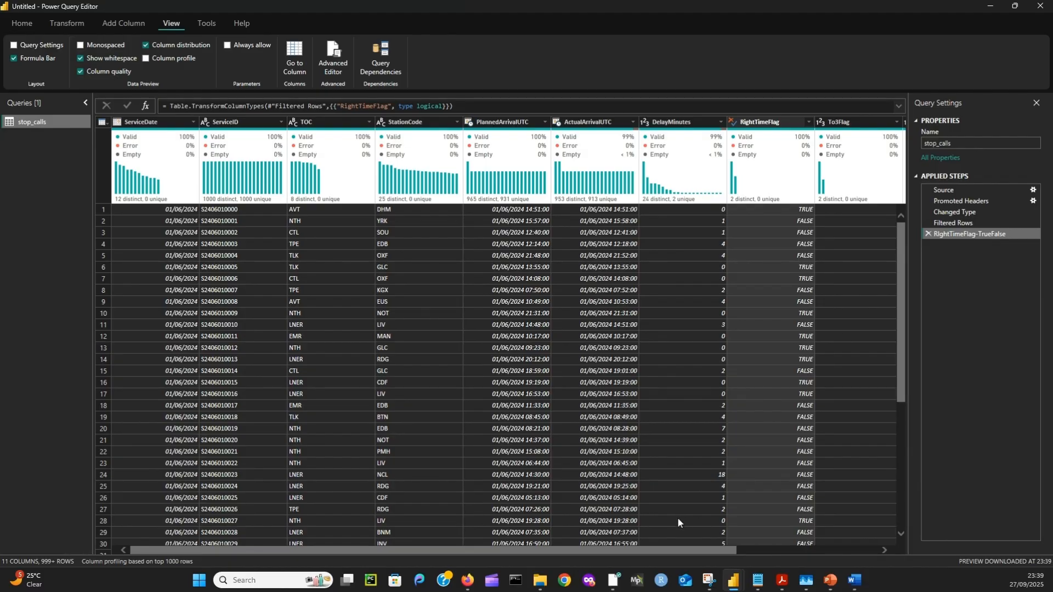
# - Change the data type of the To3Flag and To5Flag columns to True/False
pyautogui.moveTo(666, 552); pyautogui.dragTo(797, 553)
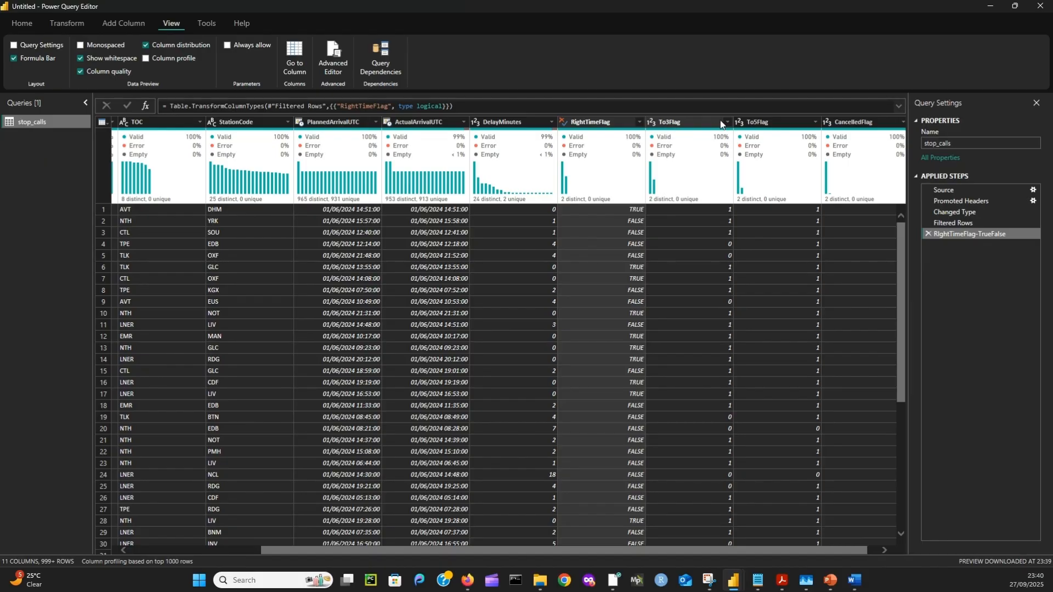
pyautogui.moveTo(760, 133)
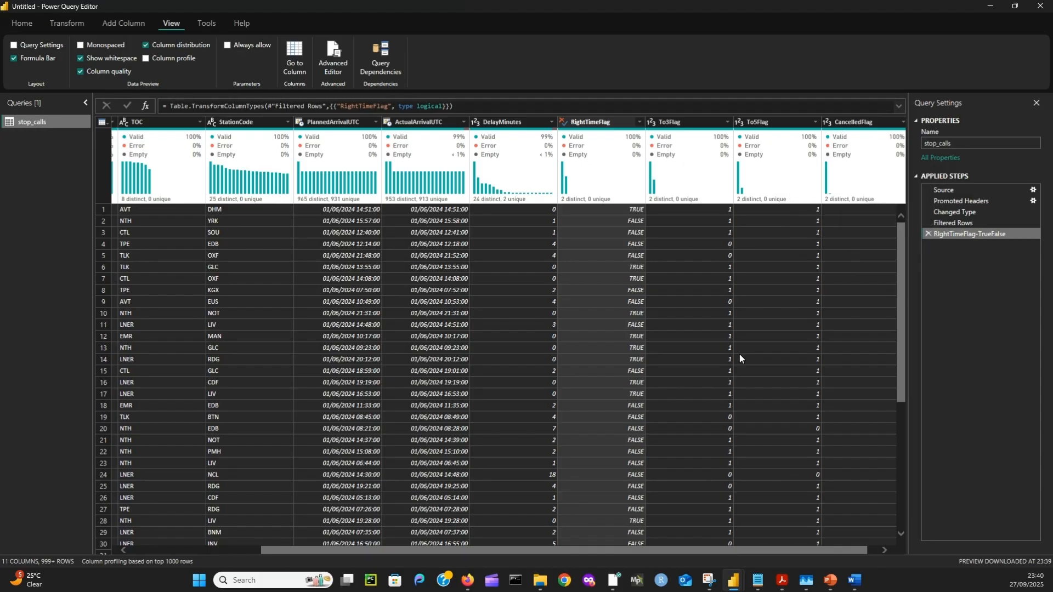
pyautogui.hscroll(1, 723, 551)
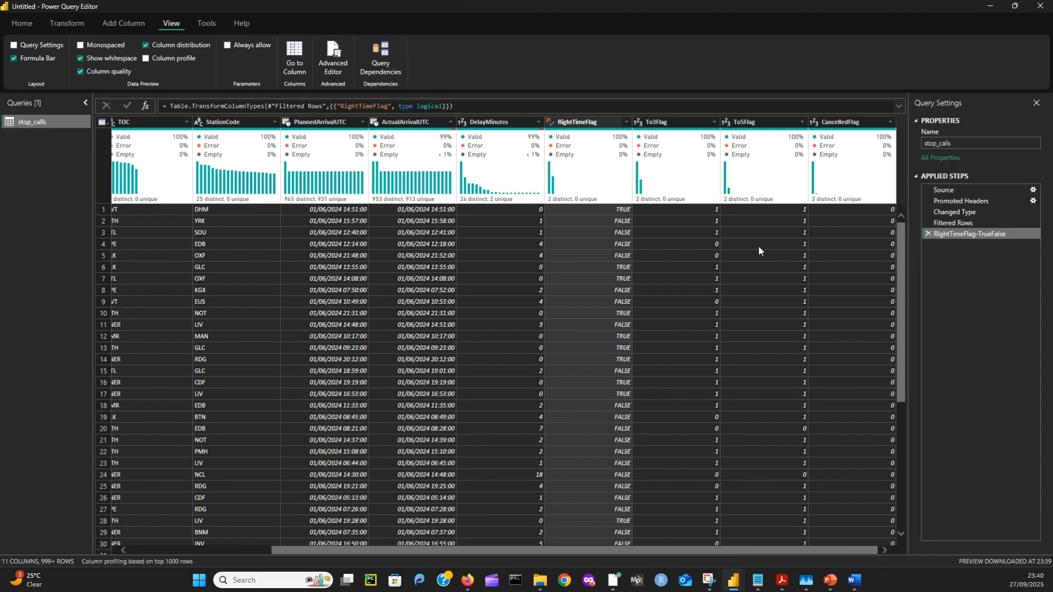
pyautogui.click(638, 123)
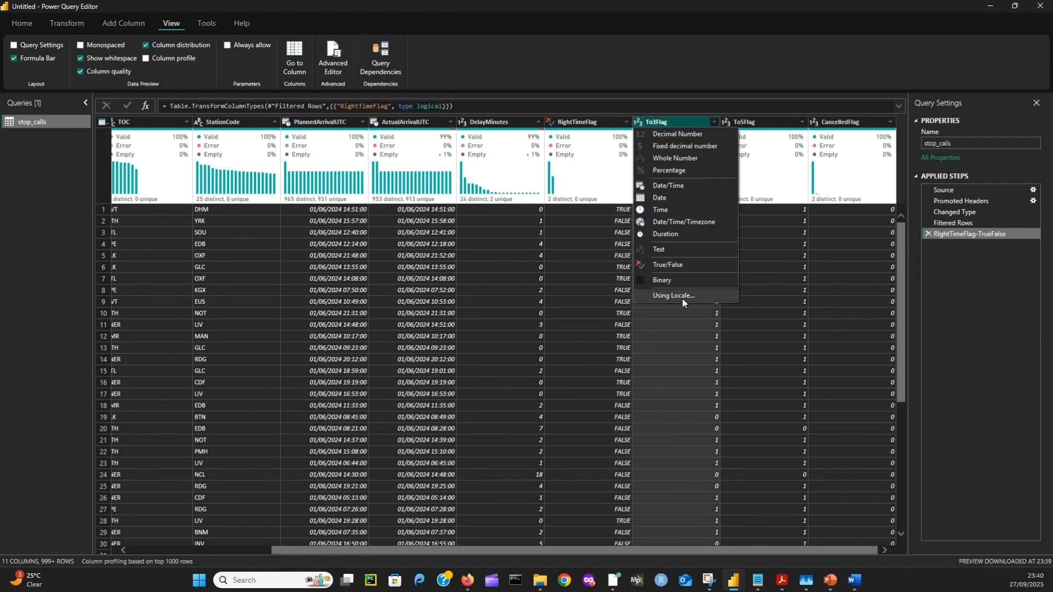
pyautogui.click(690, 265)
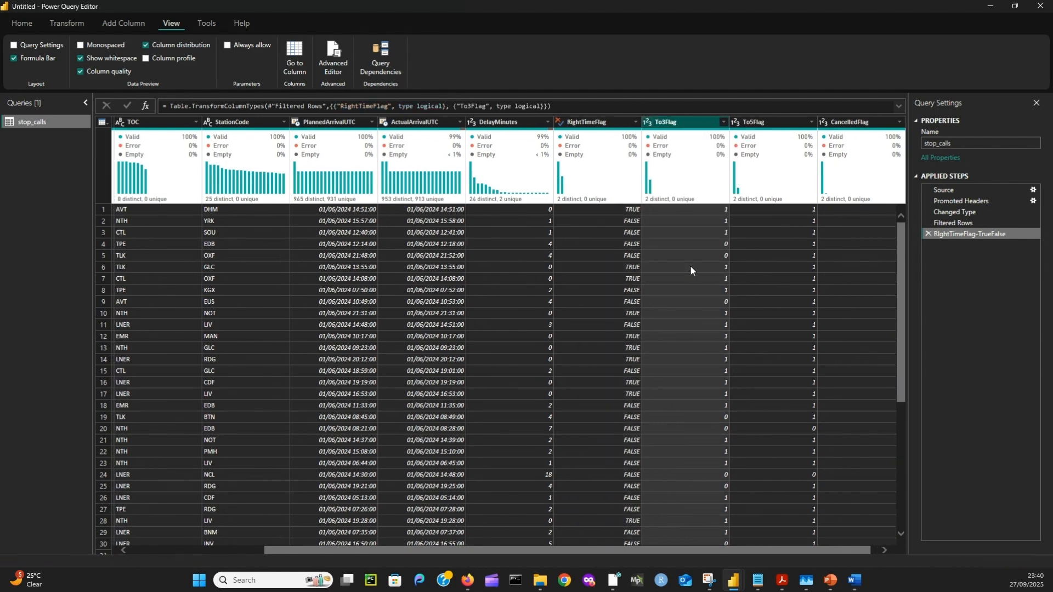
pyautogui.click(736, 122)
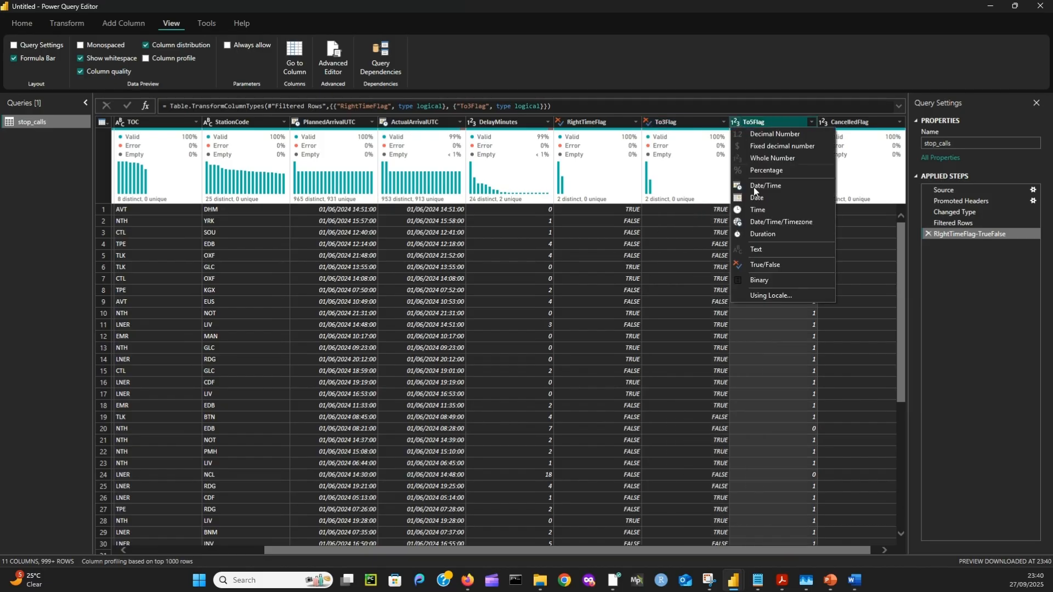
pyautogui.click(776, 266)
# - Check the distinct values of the CancelledFlag column and change its data type to True/False
pyautogui.moveTo(701, 551); pyautogui.dragTo(717, 548)
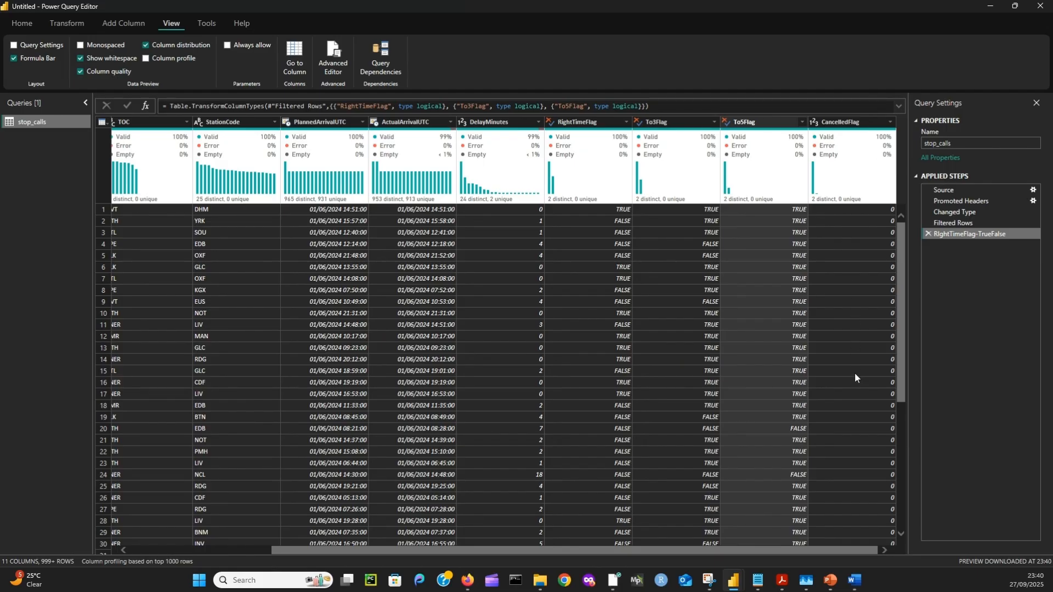
pyautogui.scroll(-5, 854, 373)
pyautogui.scroll(5, 857, 366)
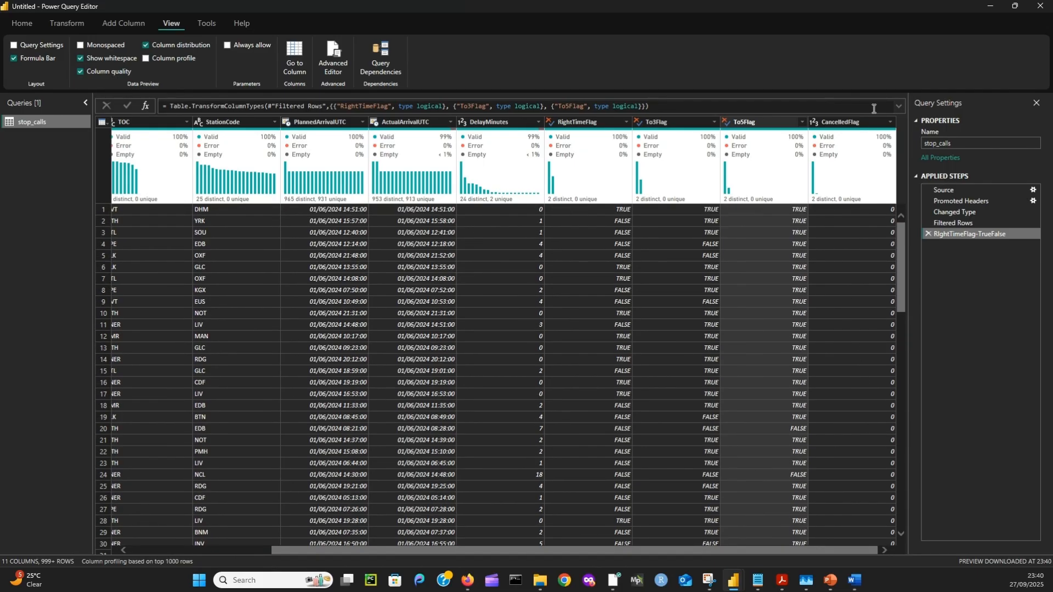
pyautogui.click(891, 123)
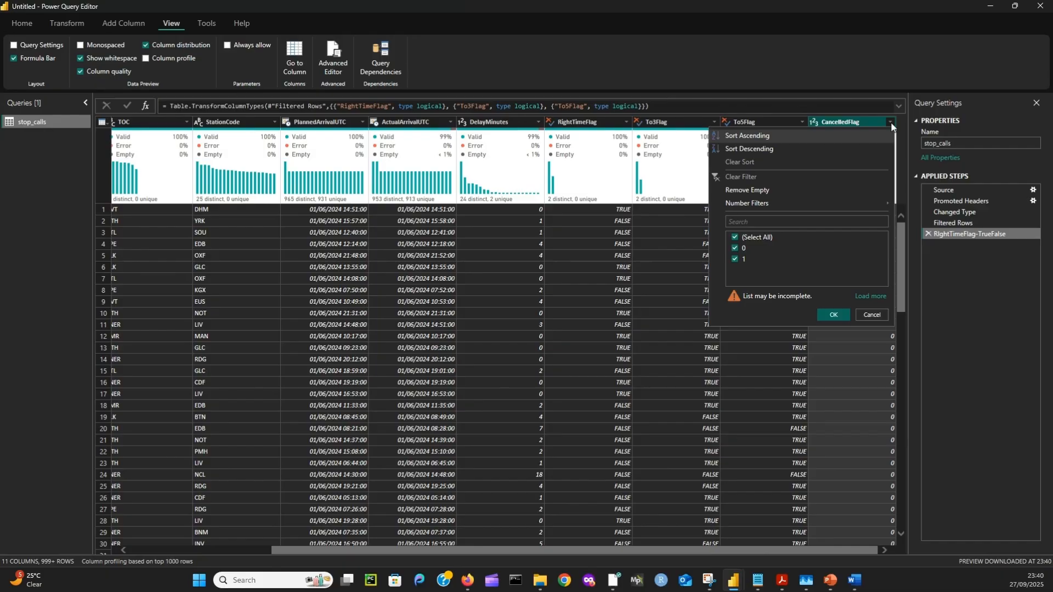
pyautogui.click(890, 122)
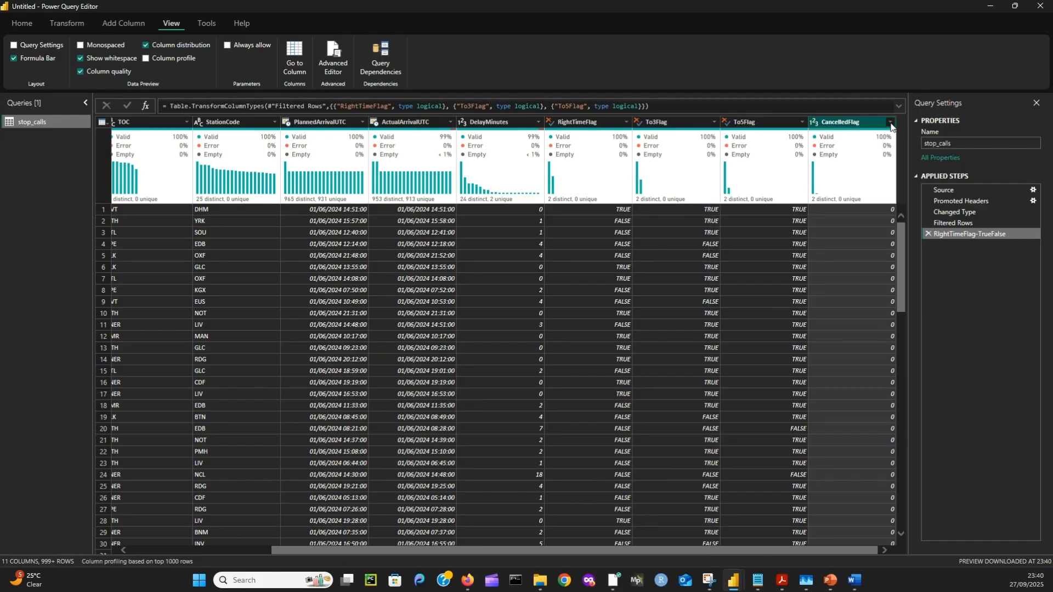
pyautogui.click(815, 122)
pyautogui.click(842, 266)
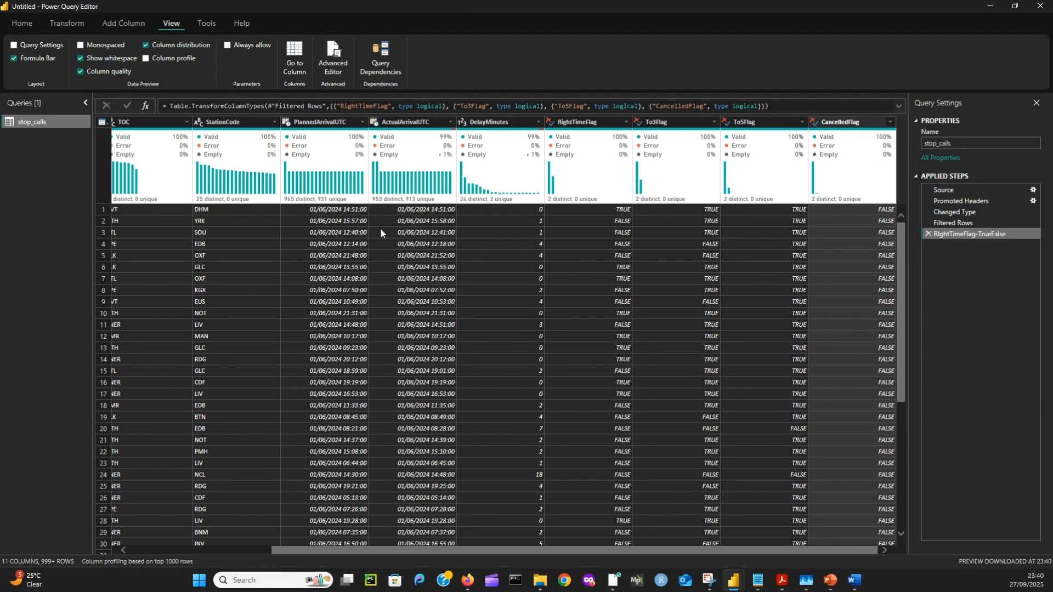
# - Review the dates in the ServiceDate filter list and apply the filter with all dates selected
pyautogui.click(450, 121)
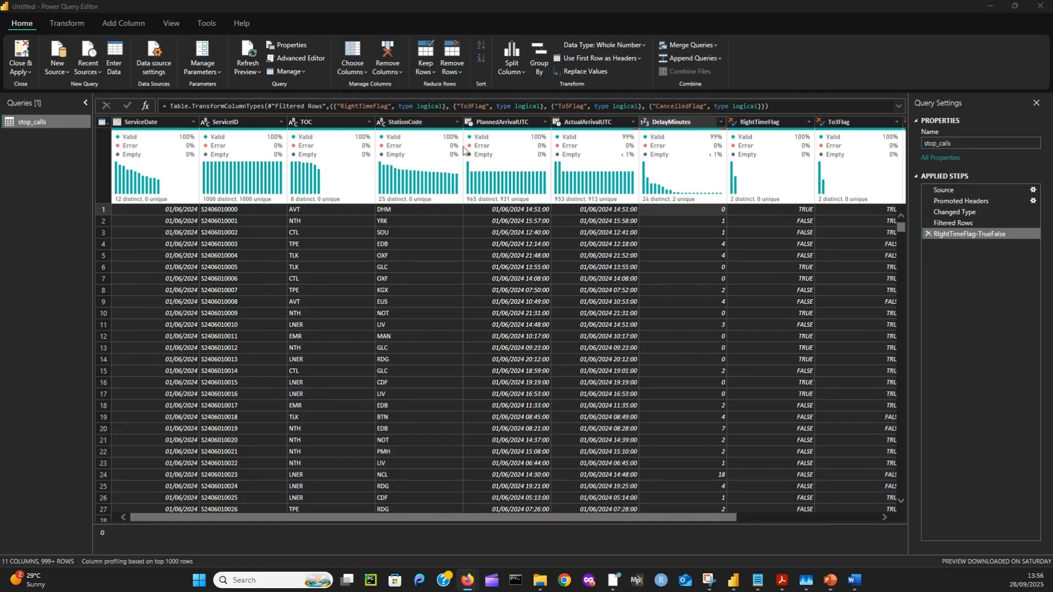
pyautogui.click(192, 122)
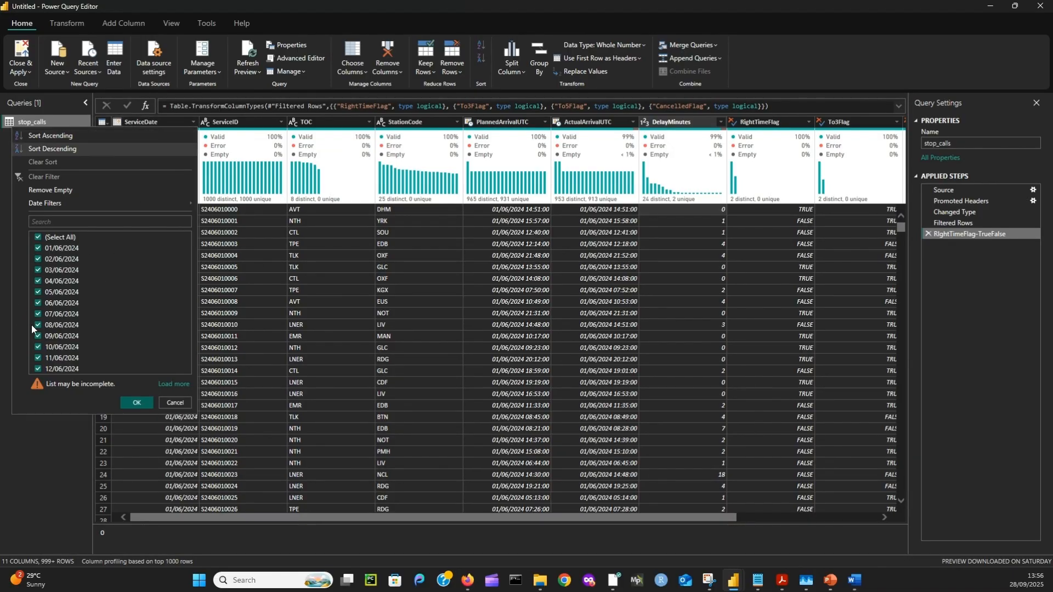
pyautogui.click(137, 403)
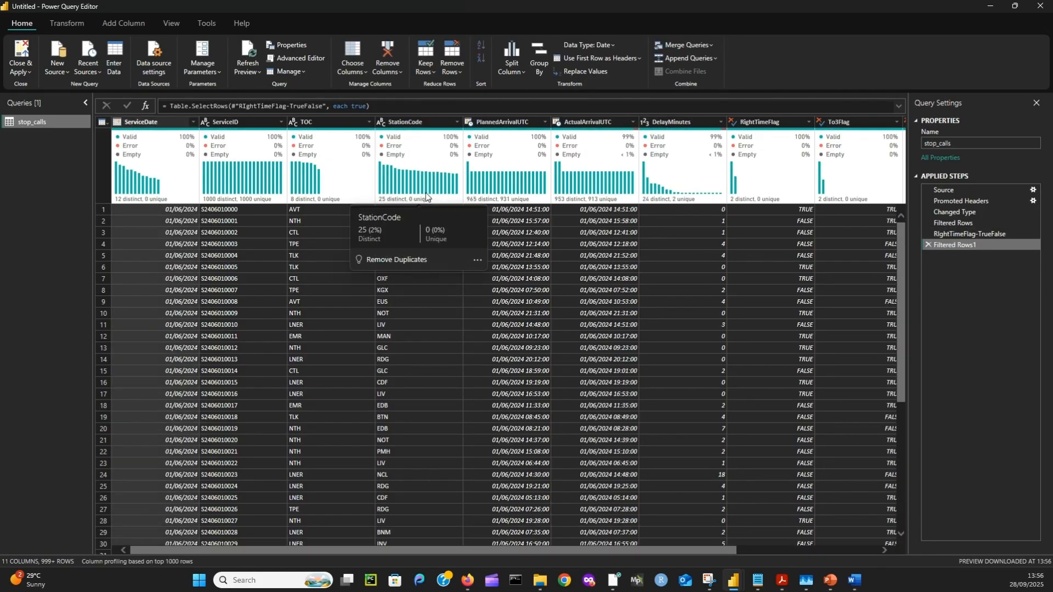
pyautogui.moveTo(471, 187)
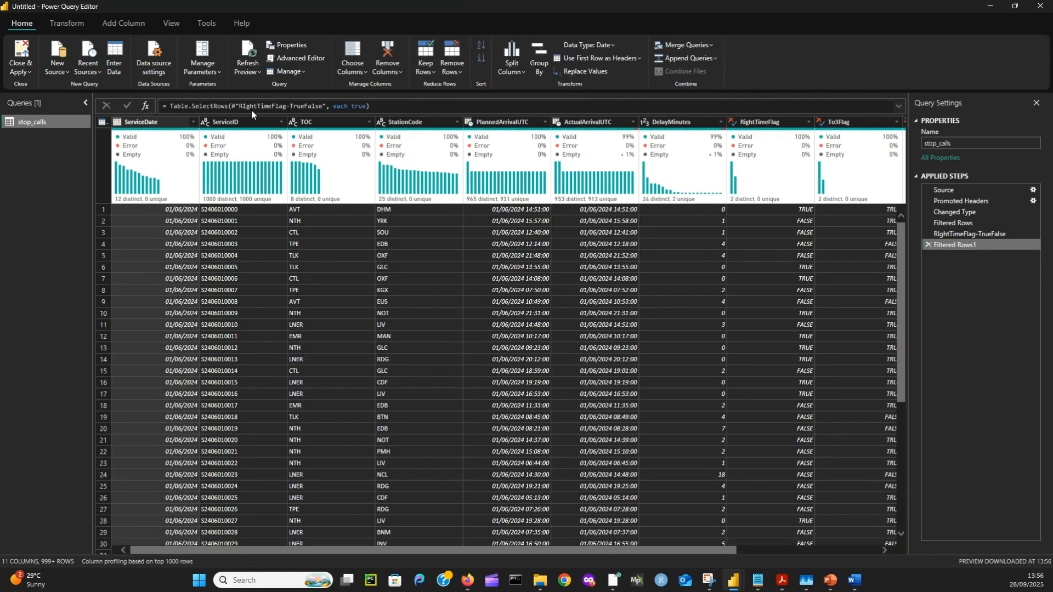
# - Check the filter lists of PlannedArrivalUTC, ActualArrivalUTC and DelayMinutes for null values, keeping every value selected
pyautogui.click(544, 122)
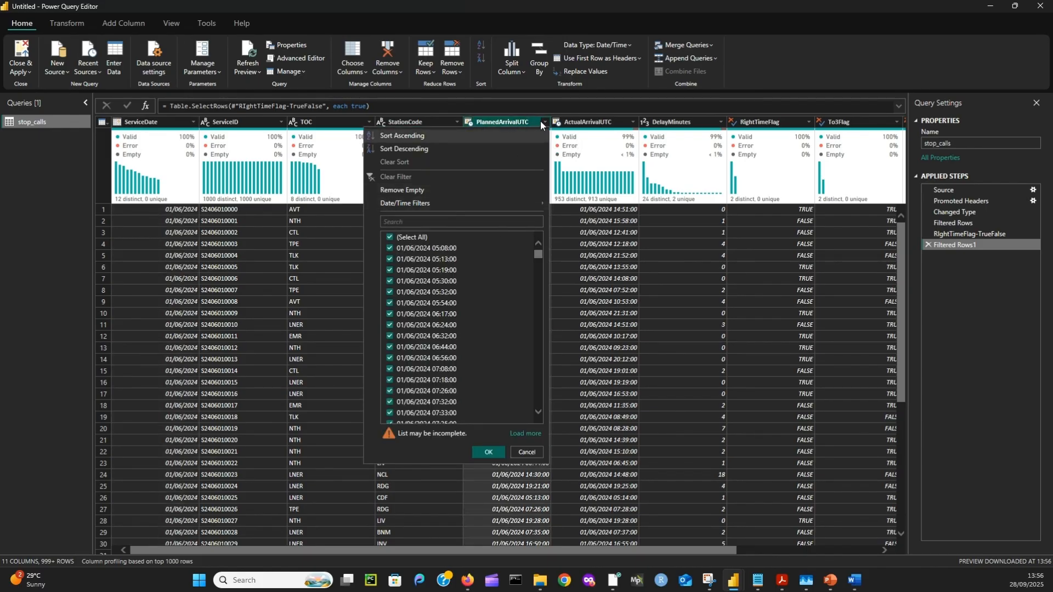
pyautogui.click(546, 122)
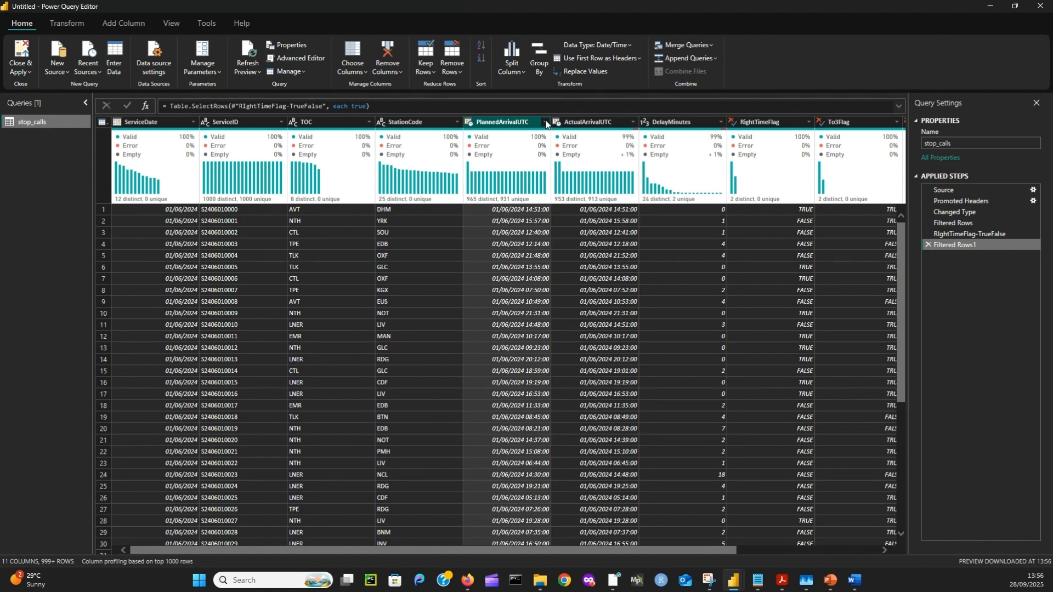
pyautogui.click(633, 121)
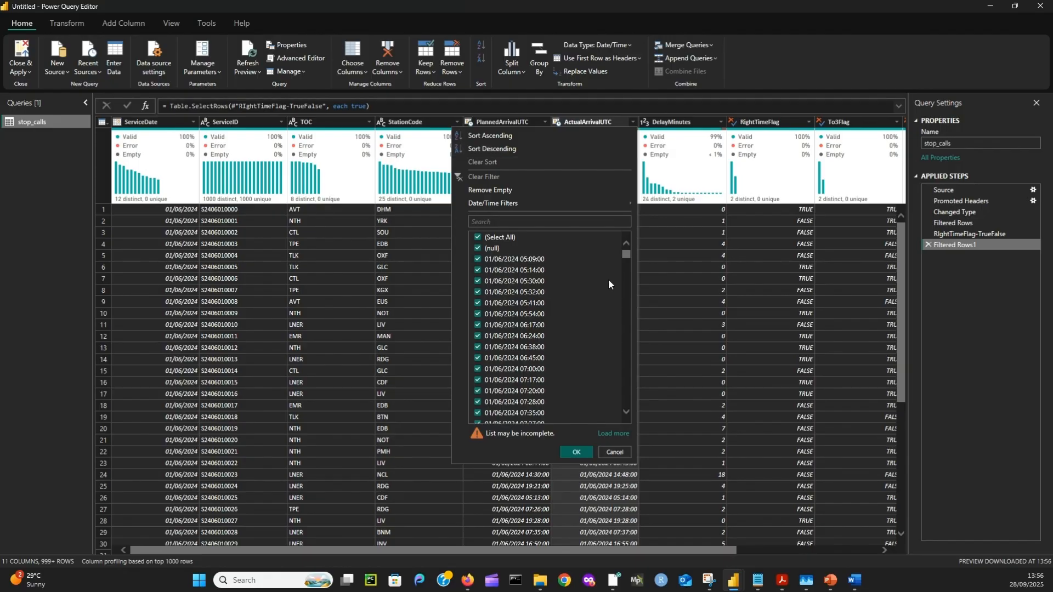
pyautogui.click(584, 453)
pyautogui.click(720, 122)
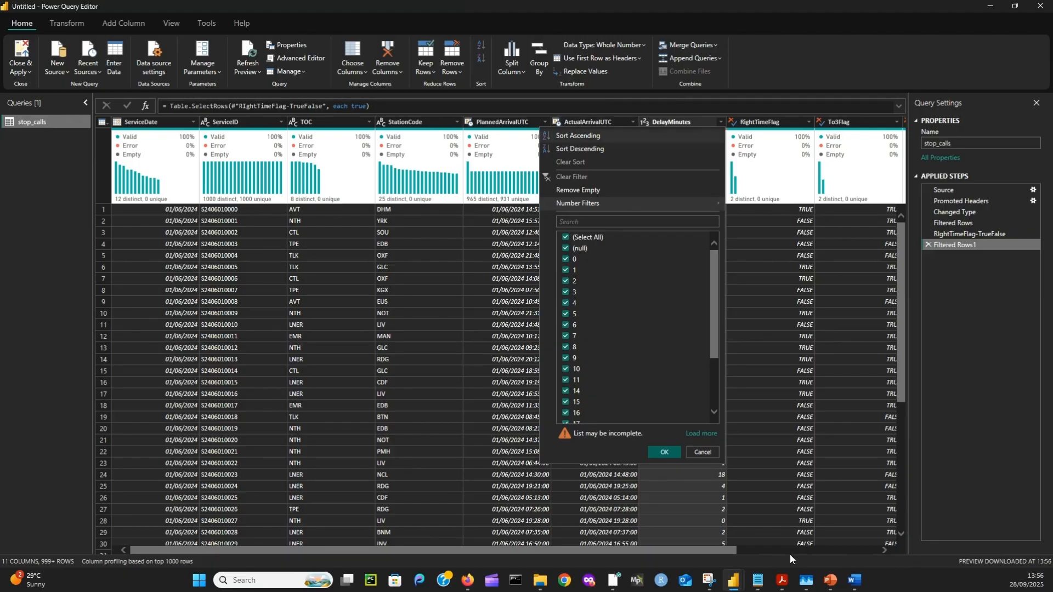
pyautogui.click(660, 452)
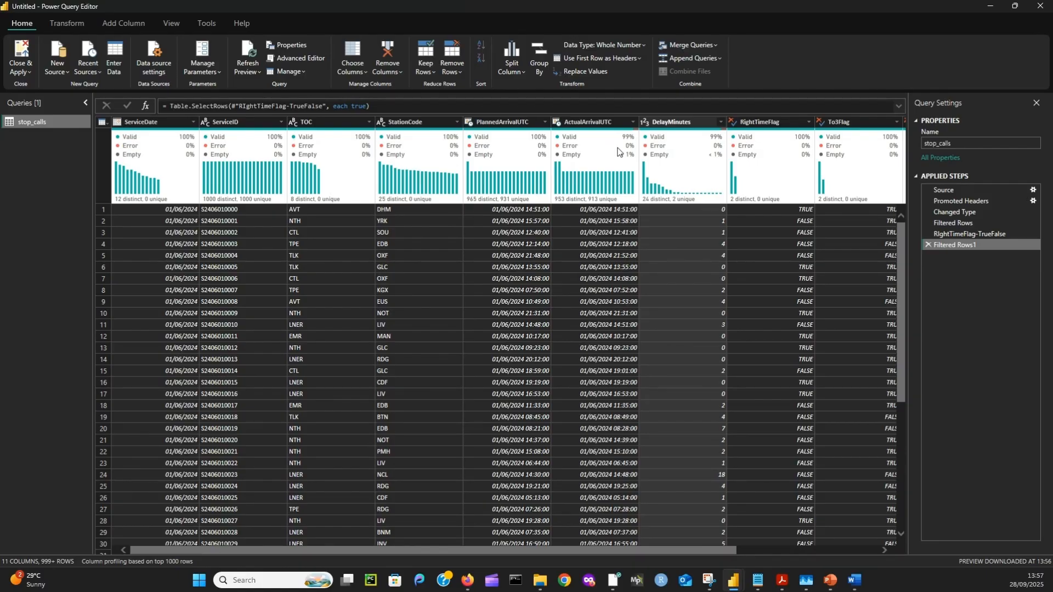
pyautogui.moveTo(617, 152)
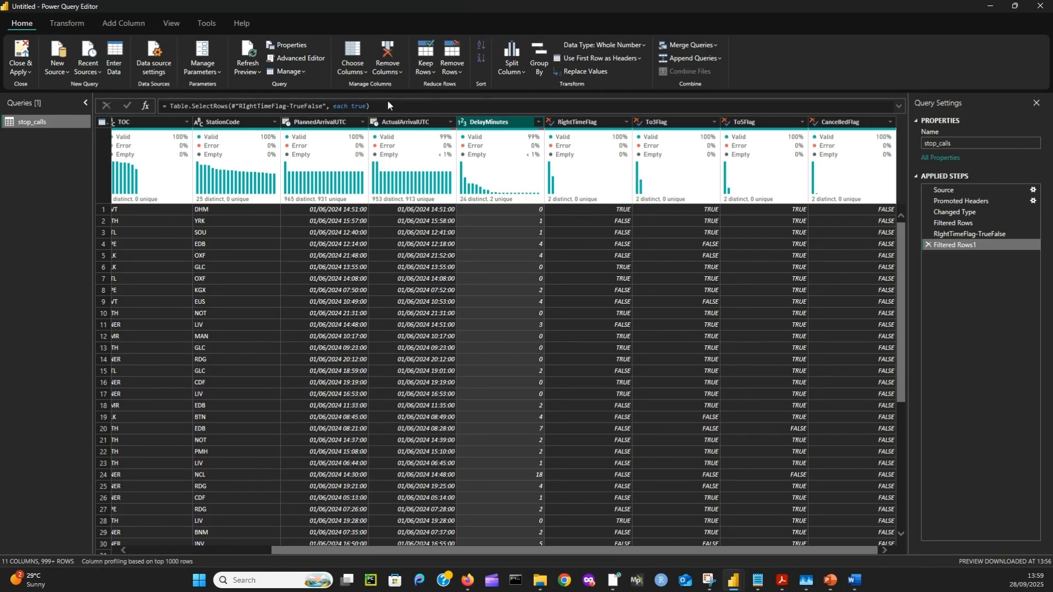
# - Look through the DelayMinutes data type options and its filter values, closing both without changes
pyautogui.click(464, 122)
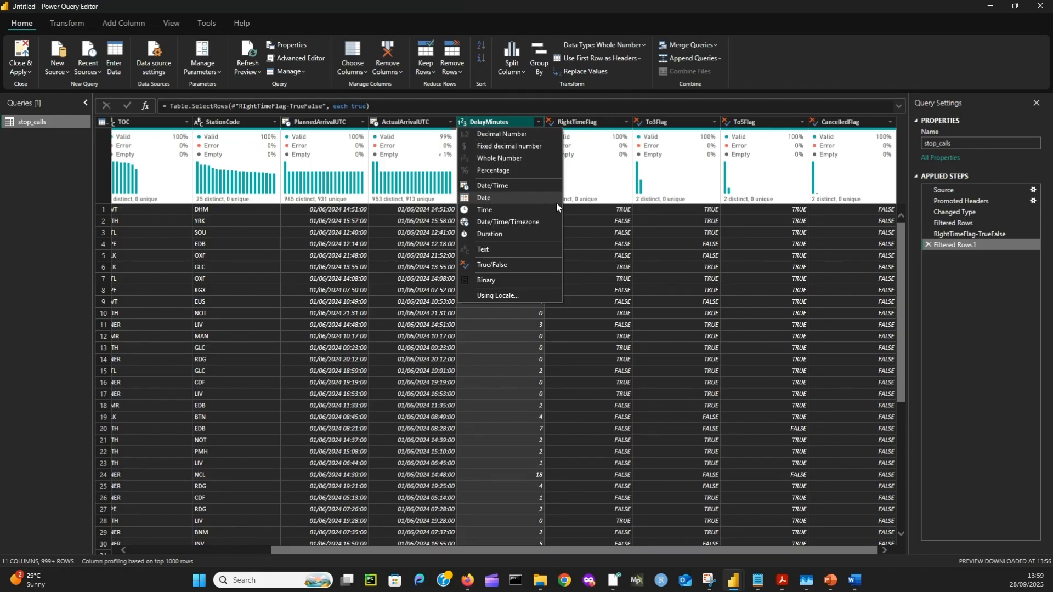
pyautogui.click(768, 61)
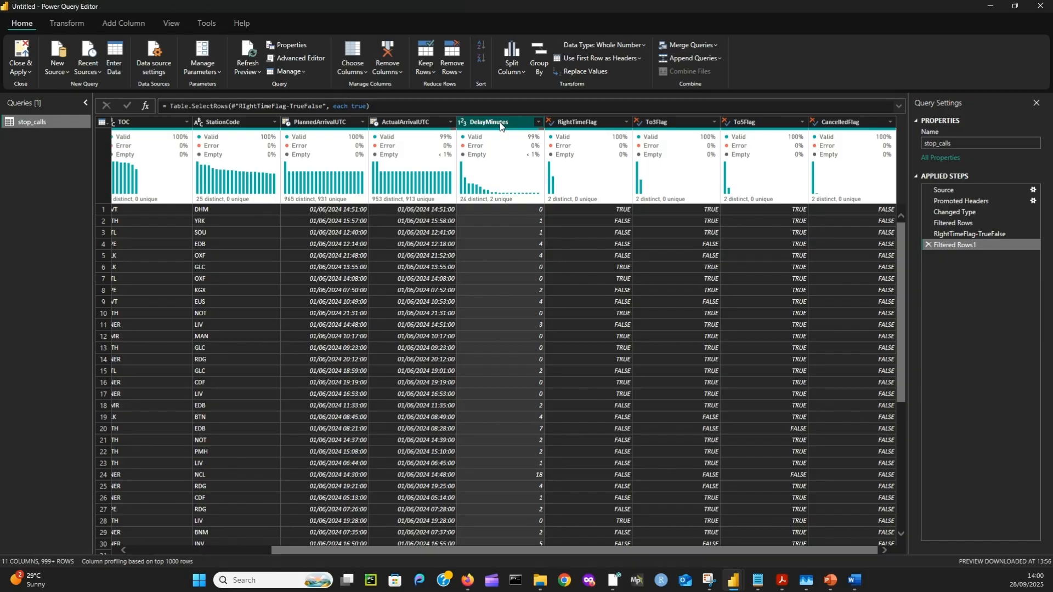
pyautogui.click(540, 120)
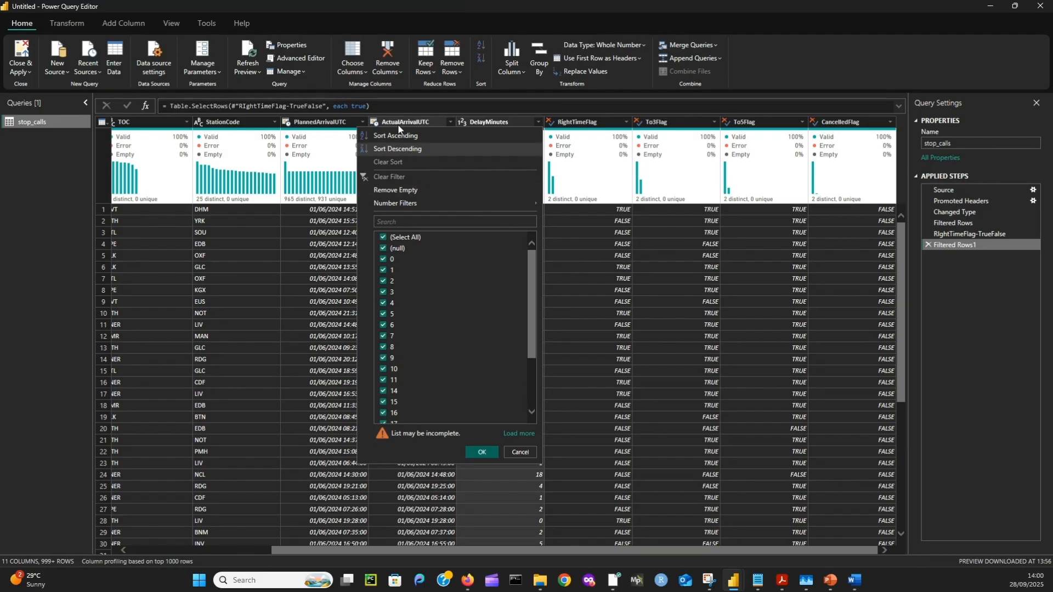
pyautogui.click(515, 450)
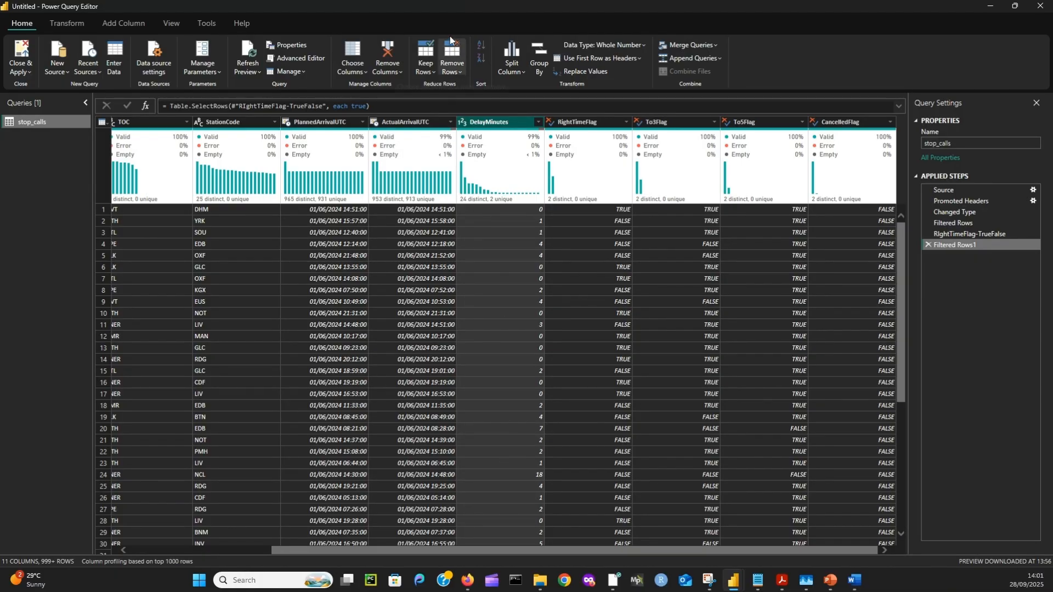
pyautogui.moveTo(497, 180)
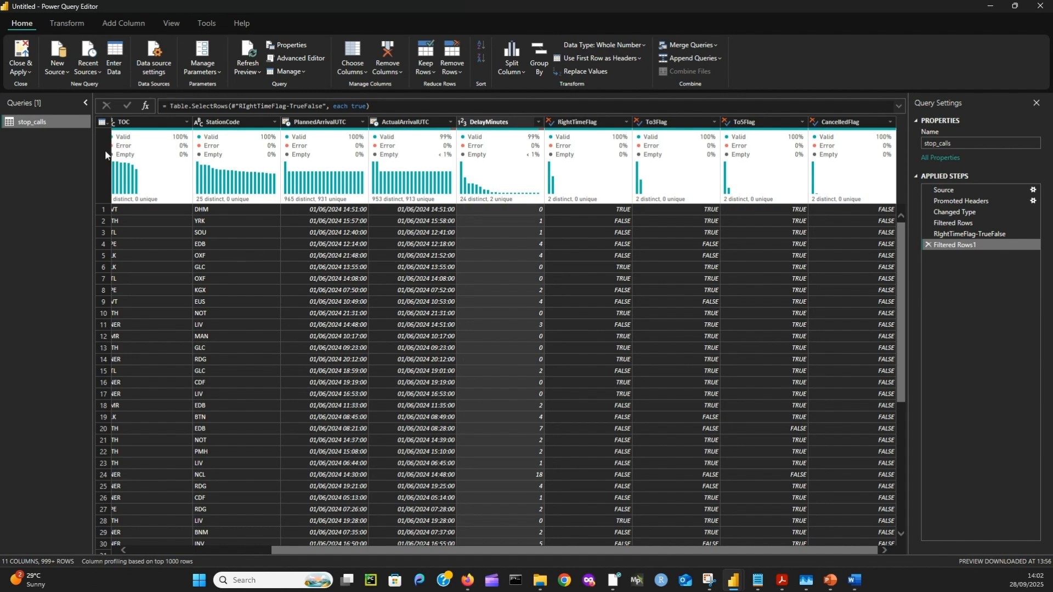
# - Start a conditional column on stop_calls and name it Service Outcome
pyautogui.click(107, 25)
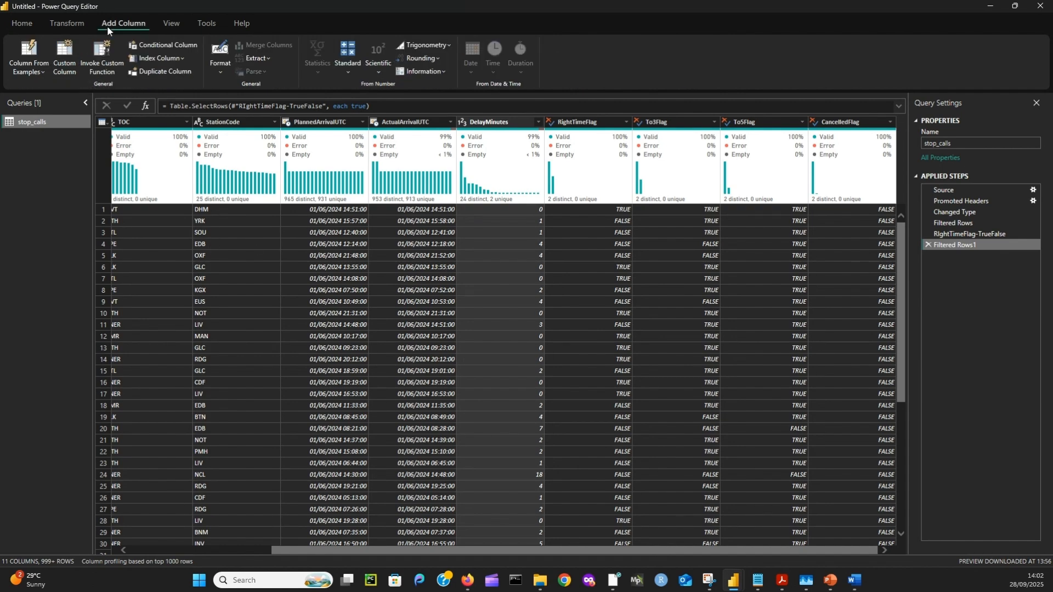
pyautogui.click(164, 51)
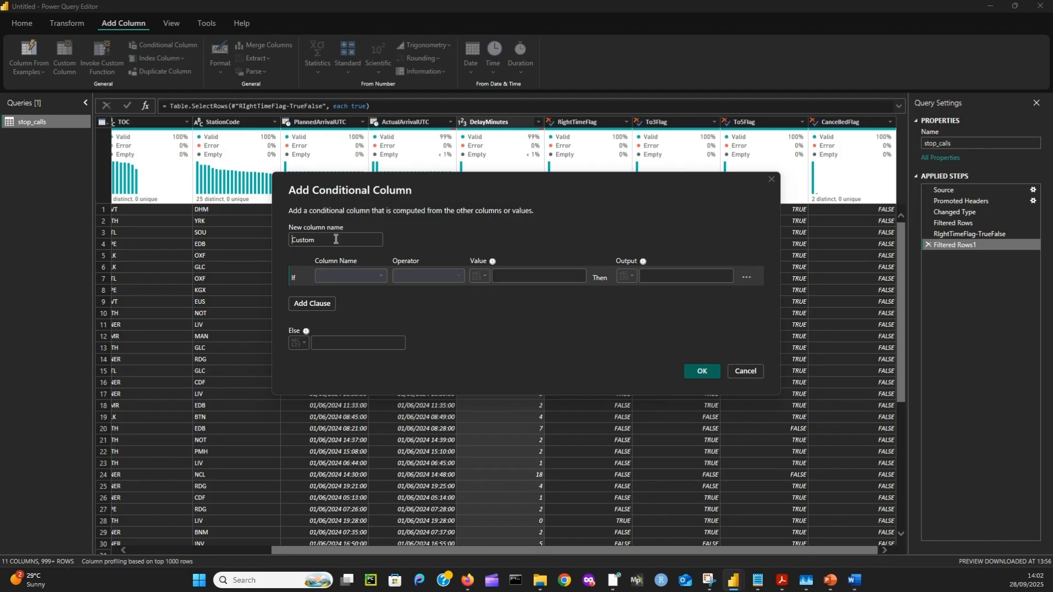
pyautogui.moveTo(335, 240); pyautogui.dragTo(284, 239)
pyautogui.write('Service Outcome')
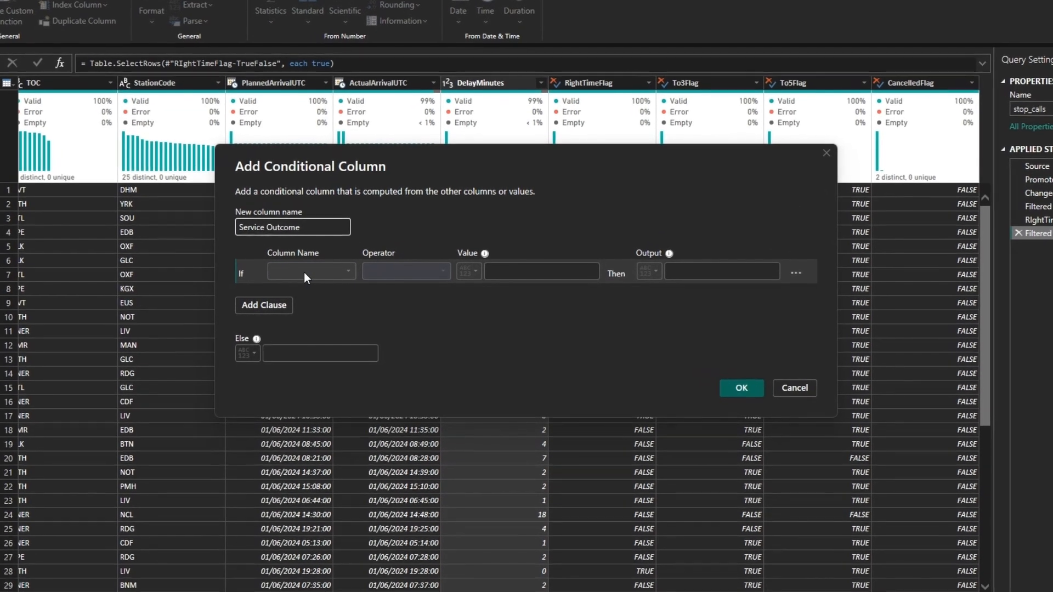
# - Define the first condition so that CancelledFlag equals True outputs Cancelled
pyautogui.click(349, 276)
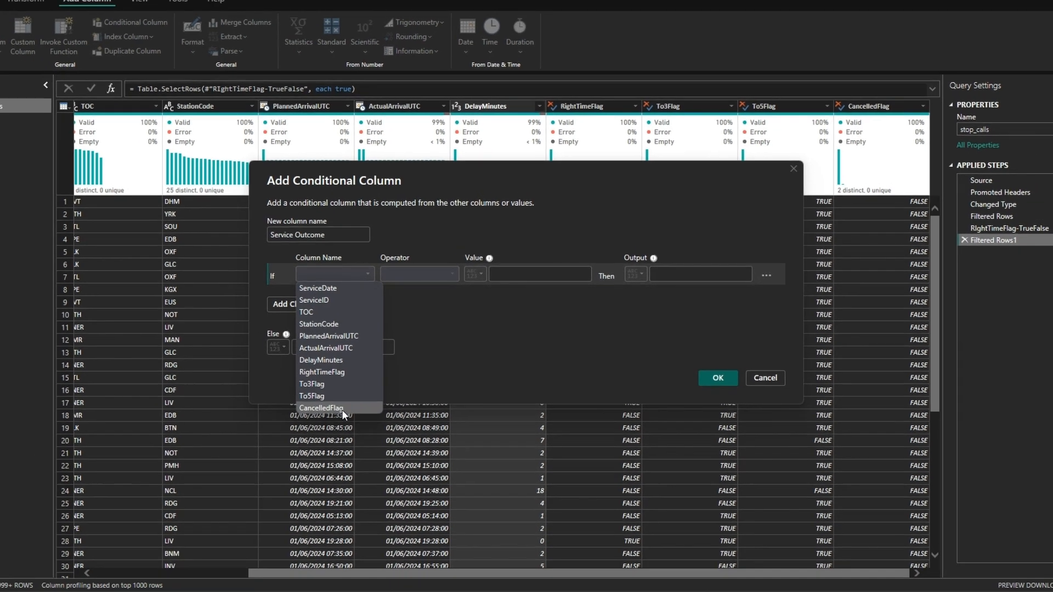
pyautogui.click(319, 424)
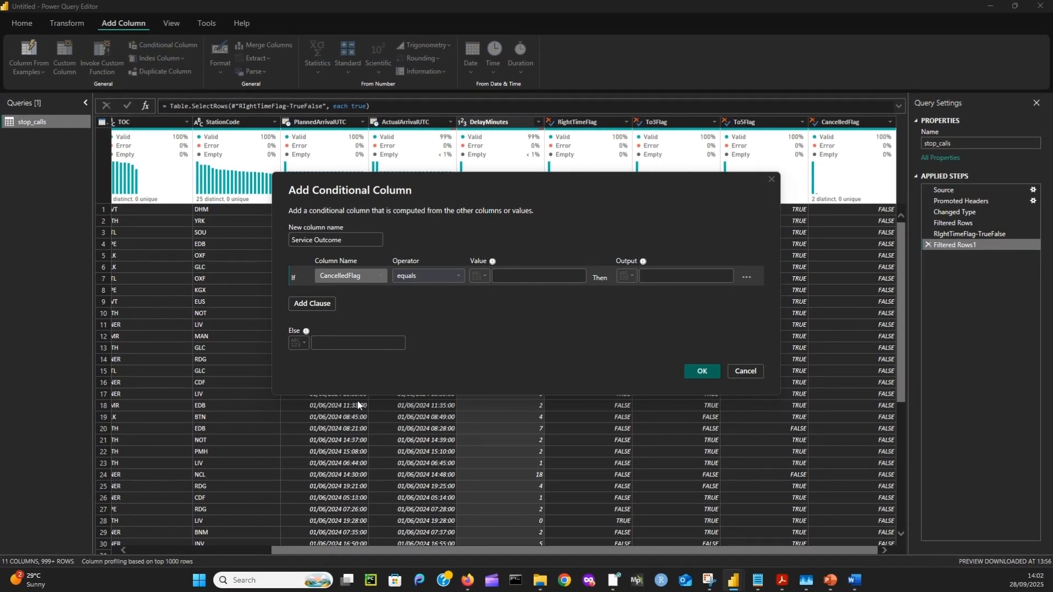
pyautogui.click(504, 278)
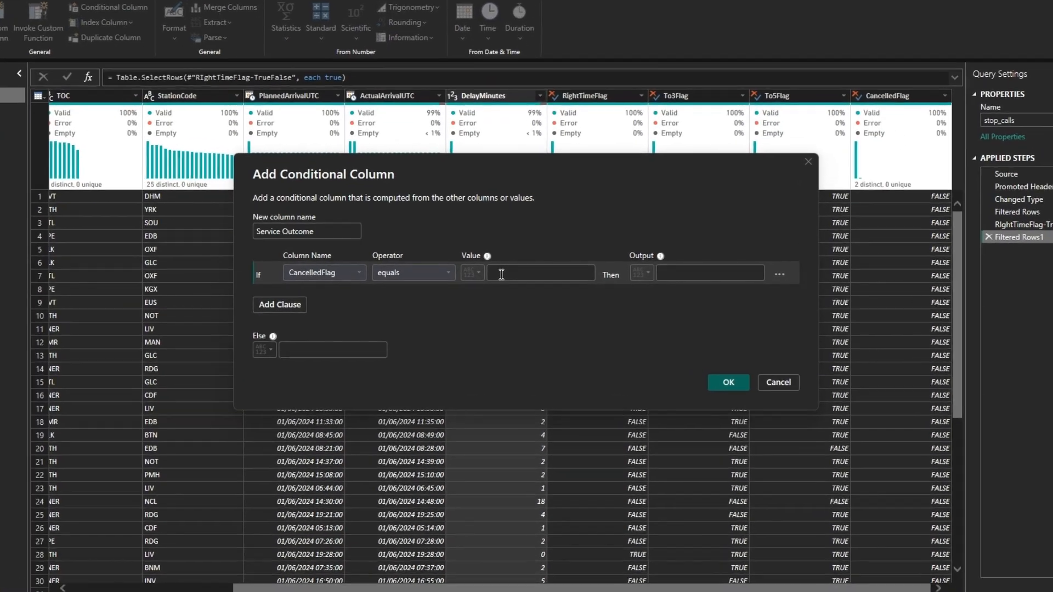
pyautogui.write('True')
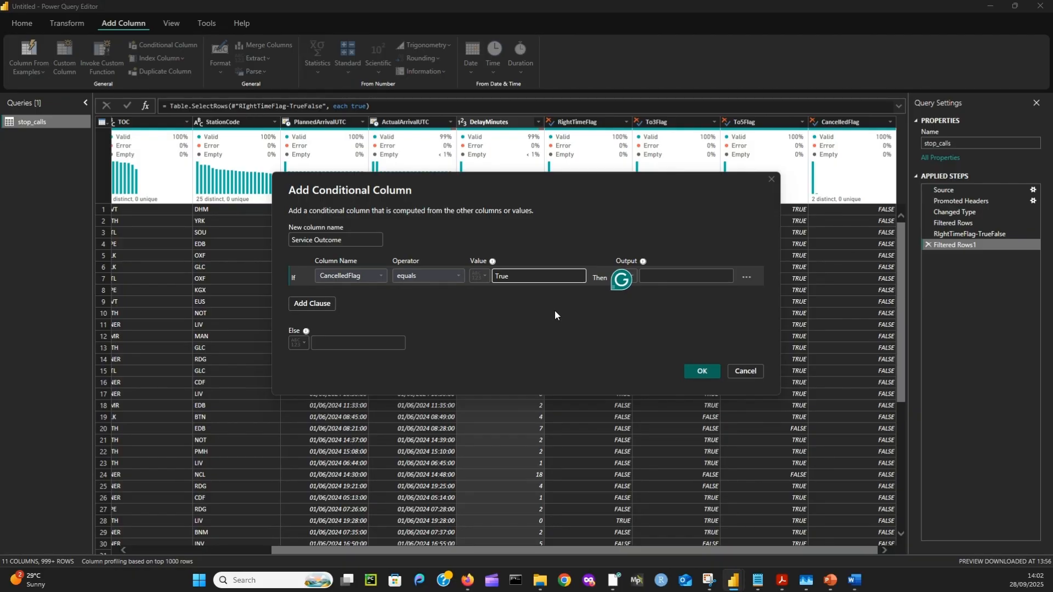
pyautogui.click(663, 275)
pyautogui.write('Cancelled')
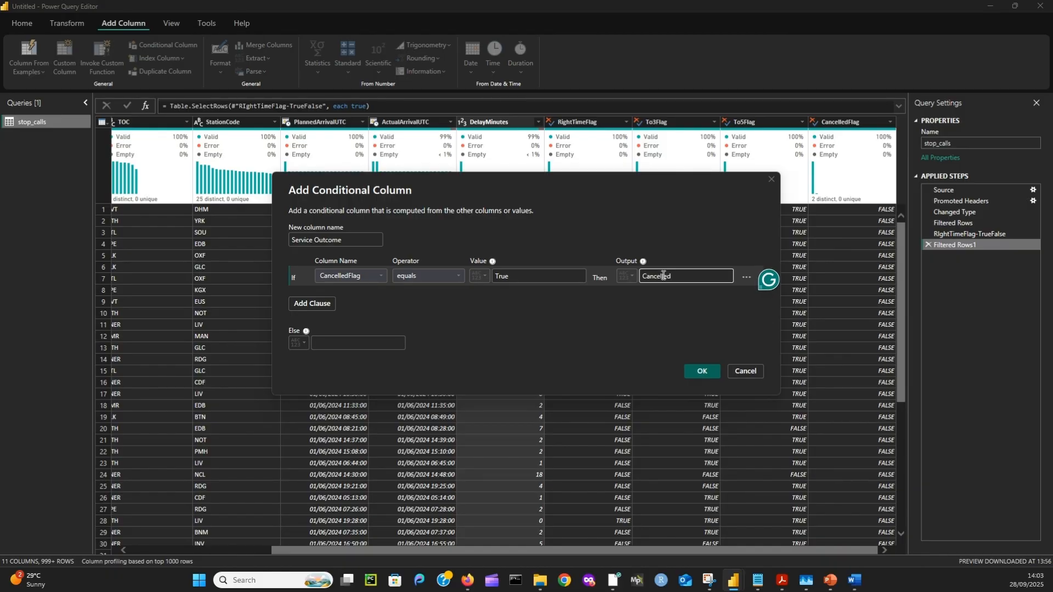
# - Add a second clause so that ActualArrivalUTC equals null outputs No Arrival Recorded
pyautogui.click(324, 303)
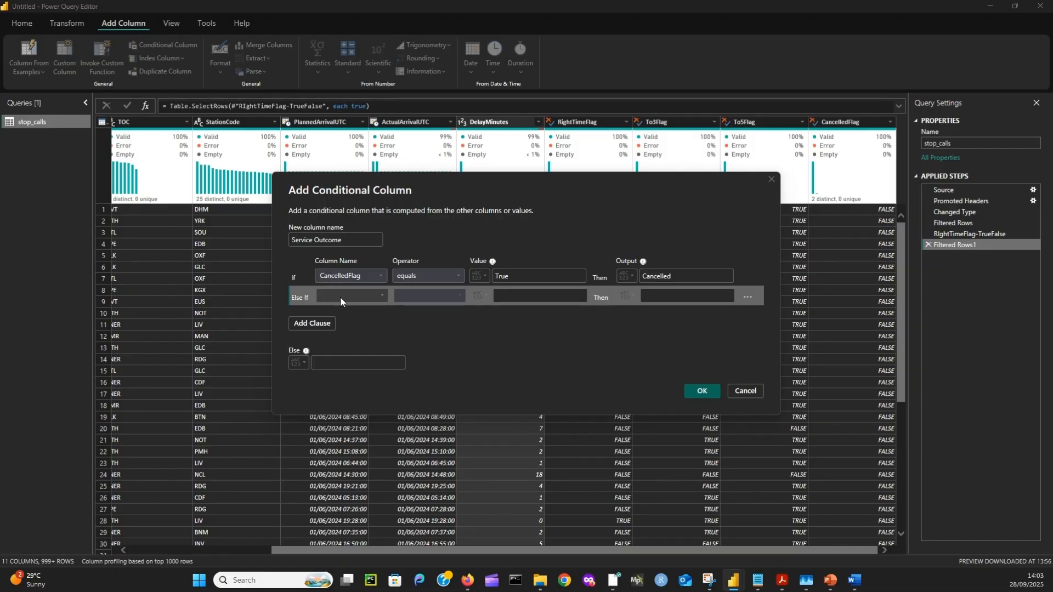
pyautogui.click(345, 297)
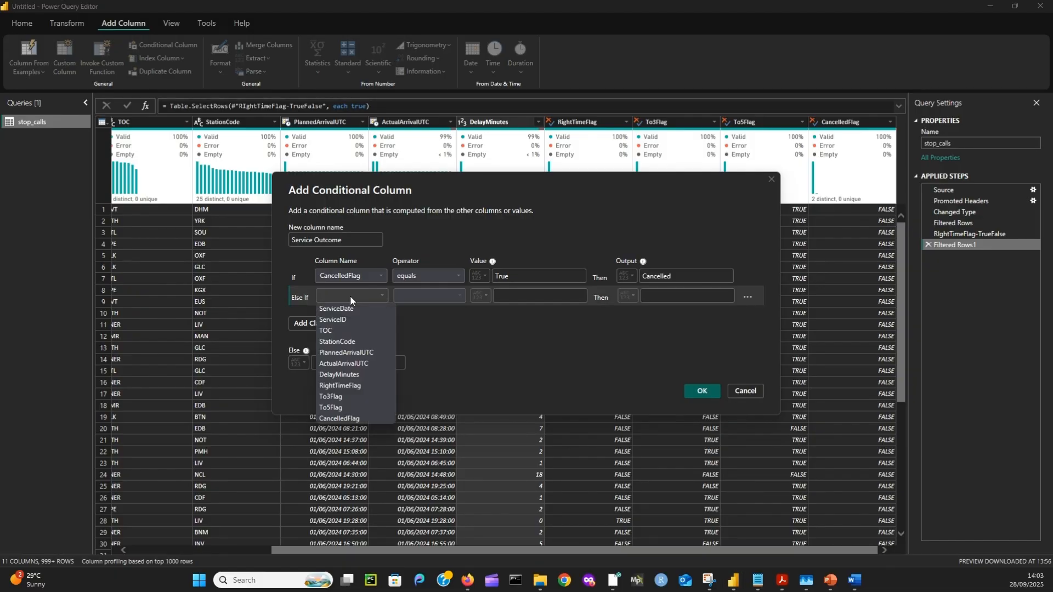
pyautogui.click(341, 364)
pyautogui.click(505, 295)
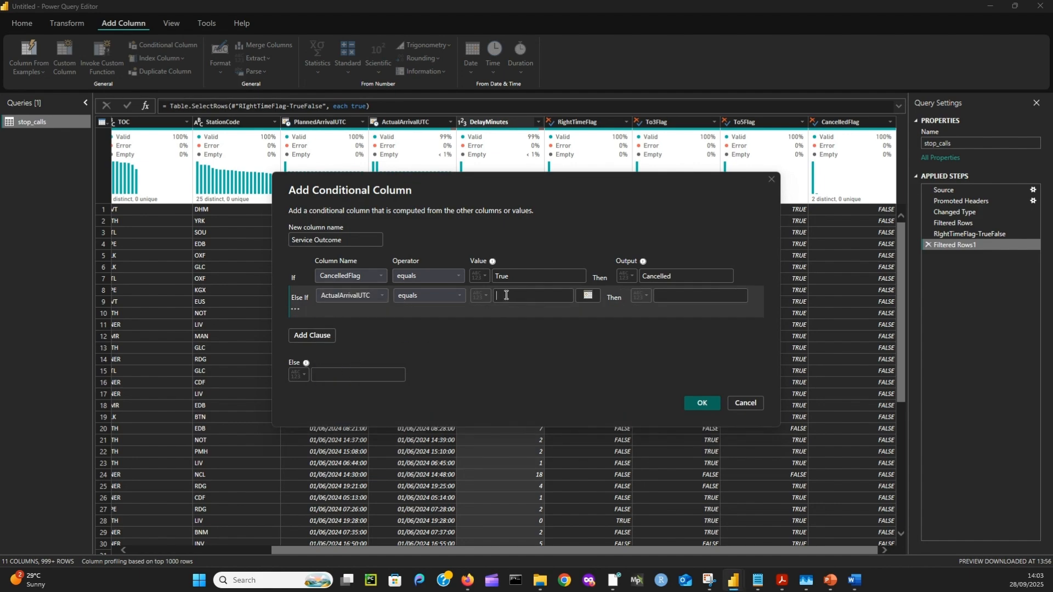
pyautogui.write('null')
pyautogui.click(690, 295)
pyautogui.write('No Arrival Recorded')
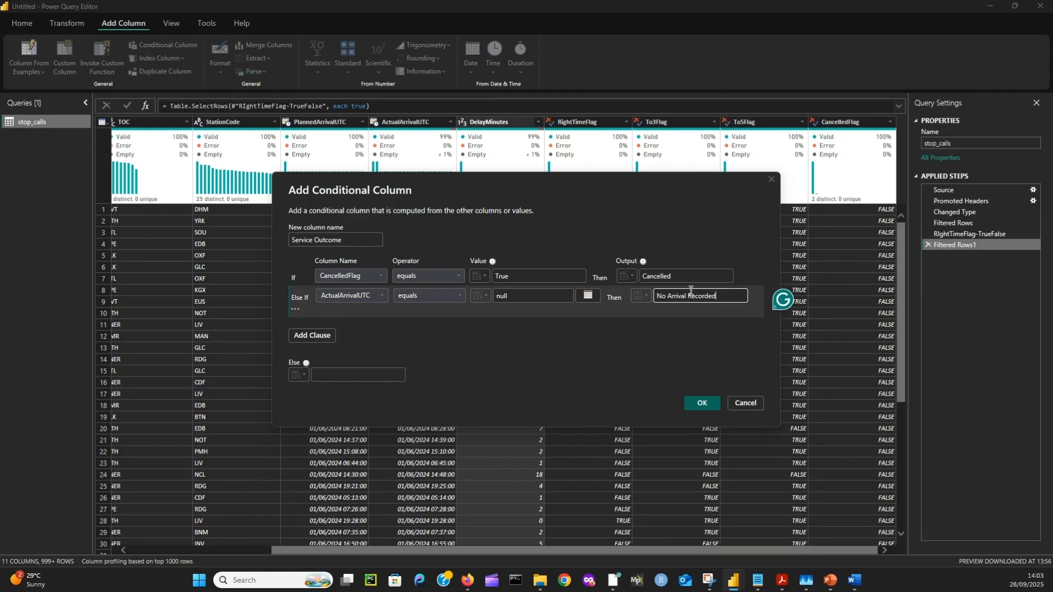
# - Set the Else output to Arrived and create the Service Outcome column
pyautogui.click(367, 376)
pyautogui.write('Arrived')
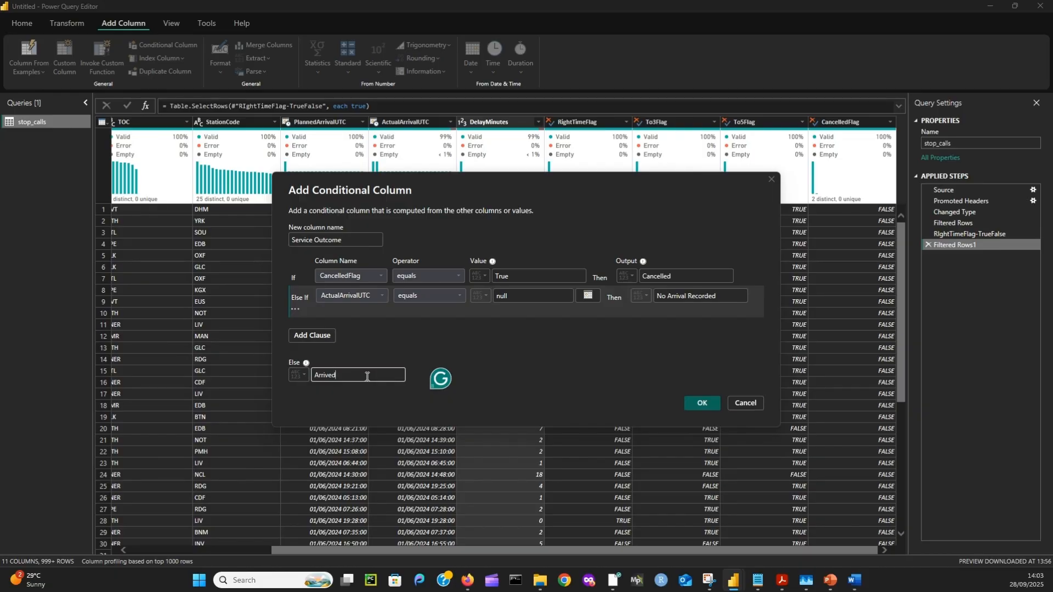
pyautogui.click(695, 403)
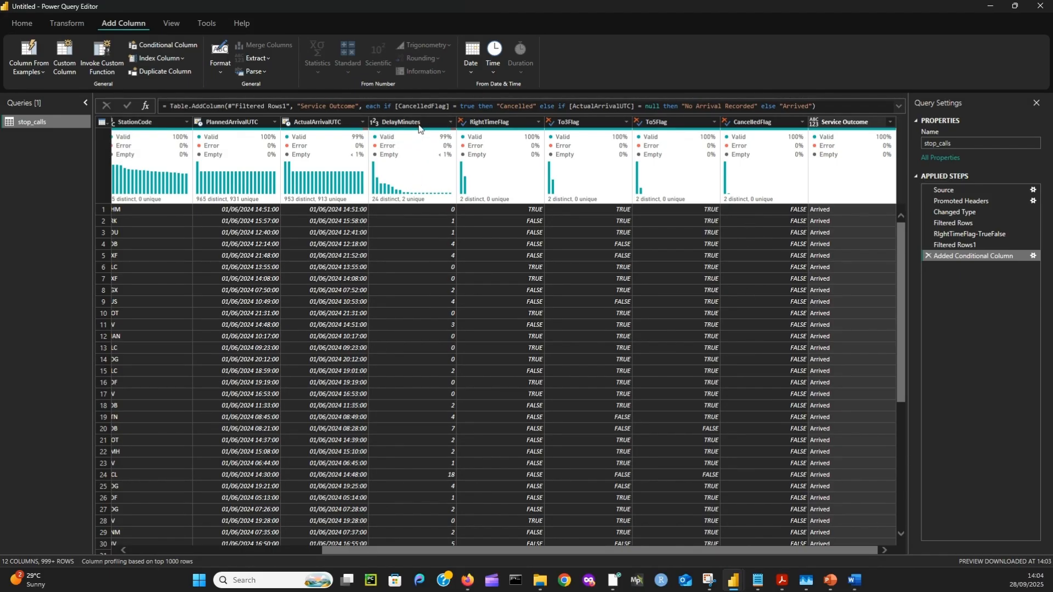
# - Review the values in the DelayMinutes filter list and close it without filtering
pyautogui.click(447, 124)
pyautogui.click(449, 122)
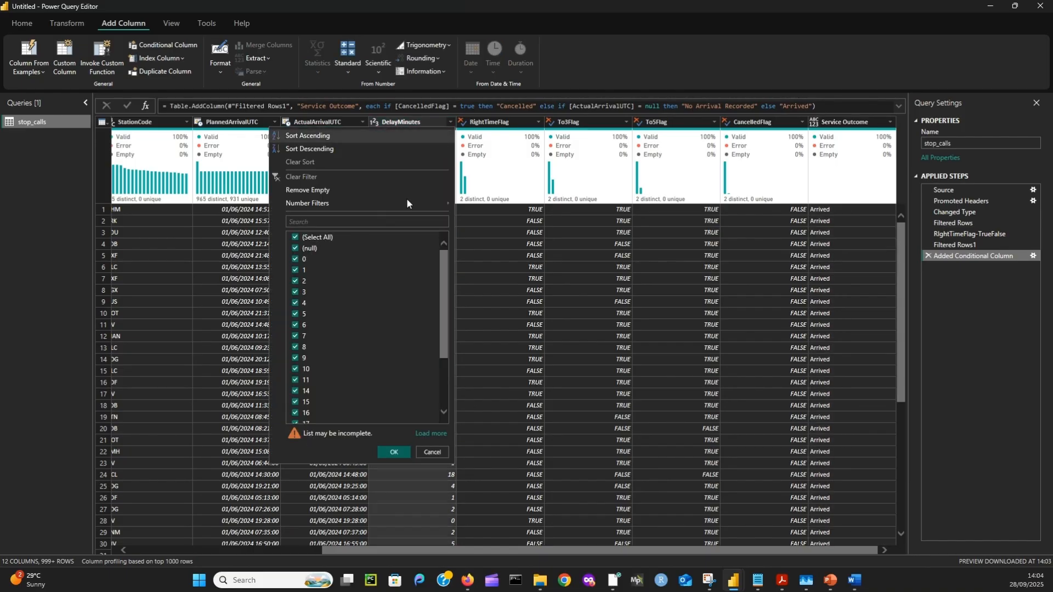
pyautogui.click(429, 449)
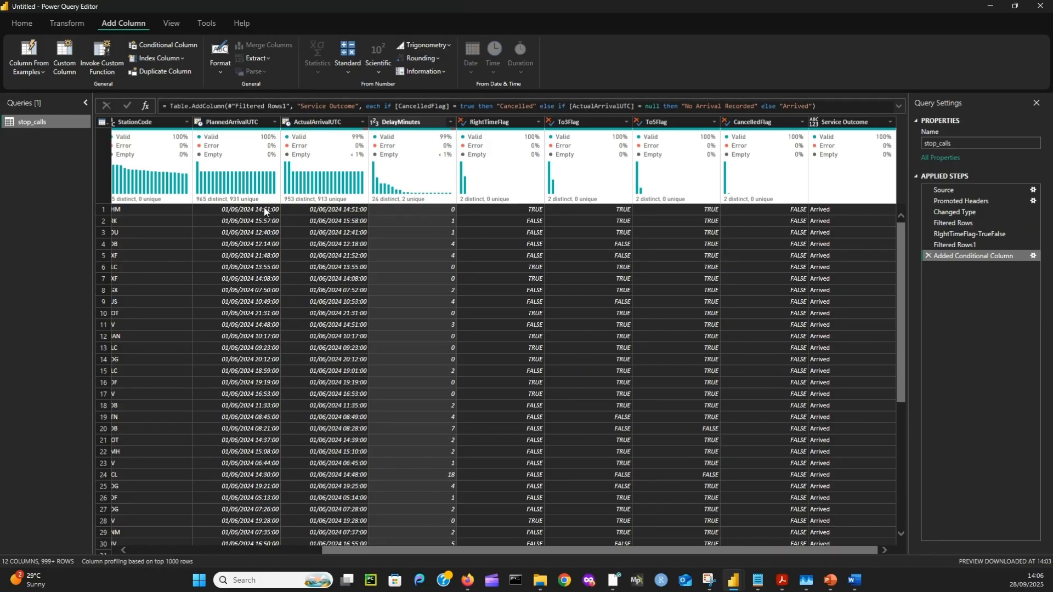
# - Start a custom column and name it DelayMinutes_Computed
pyautogui.click(67, 59)
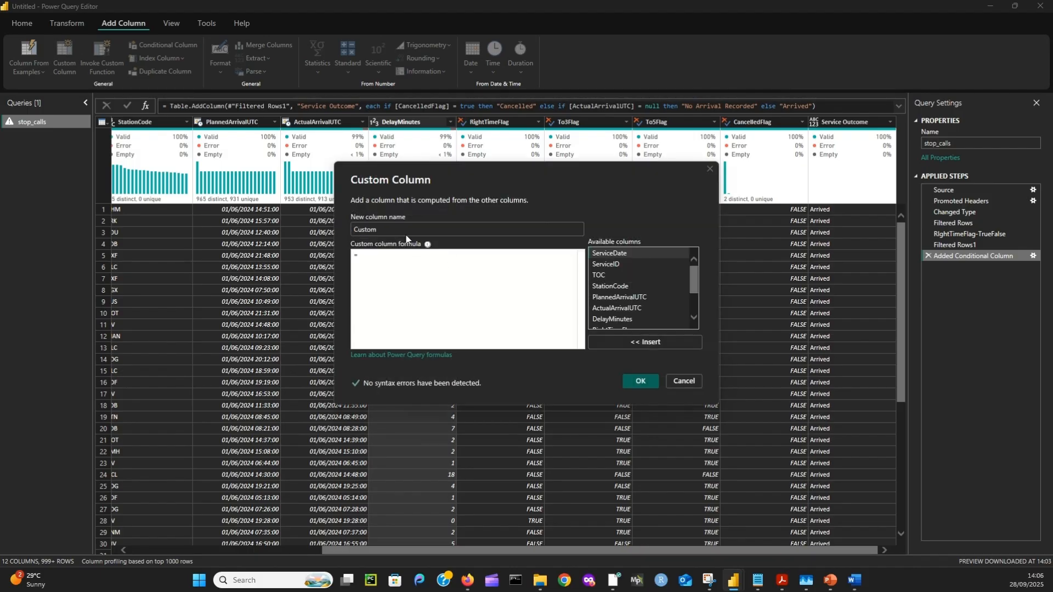
pyautogui.moveTo(384, 230); pyautogui.dragTo(319, 235)
pyautogui.write('Delay')
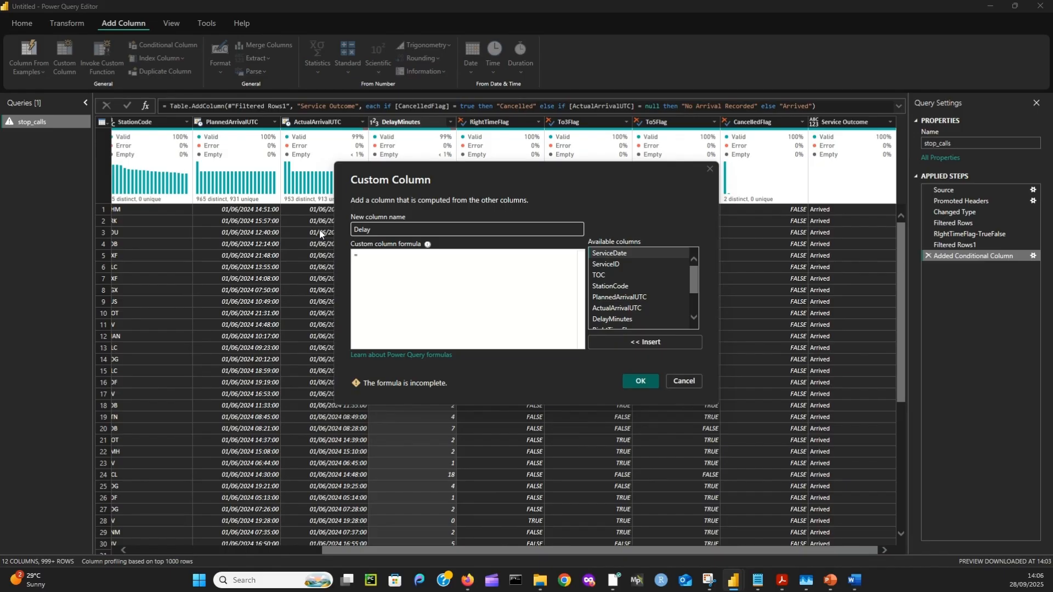
pyautogui.write('Minutes_Computed')
pyautogui.click(386, 261)
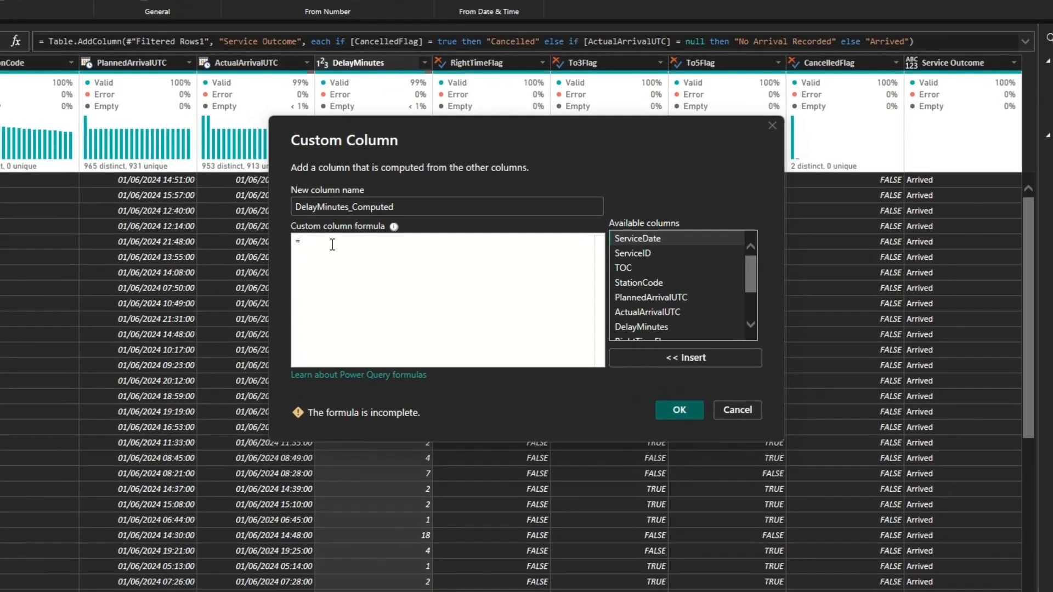
# - Begin the custom column formula with if [Service Outcome] <> "Arrived" then null
pyautogui.write('if Service')
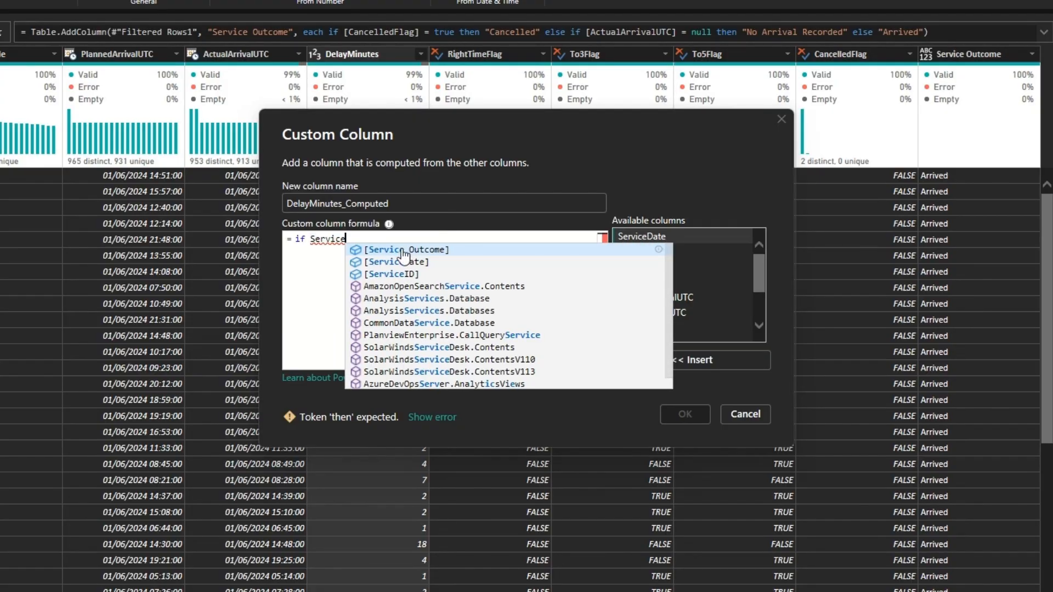
pyautogui.click(401, 249)
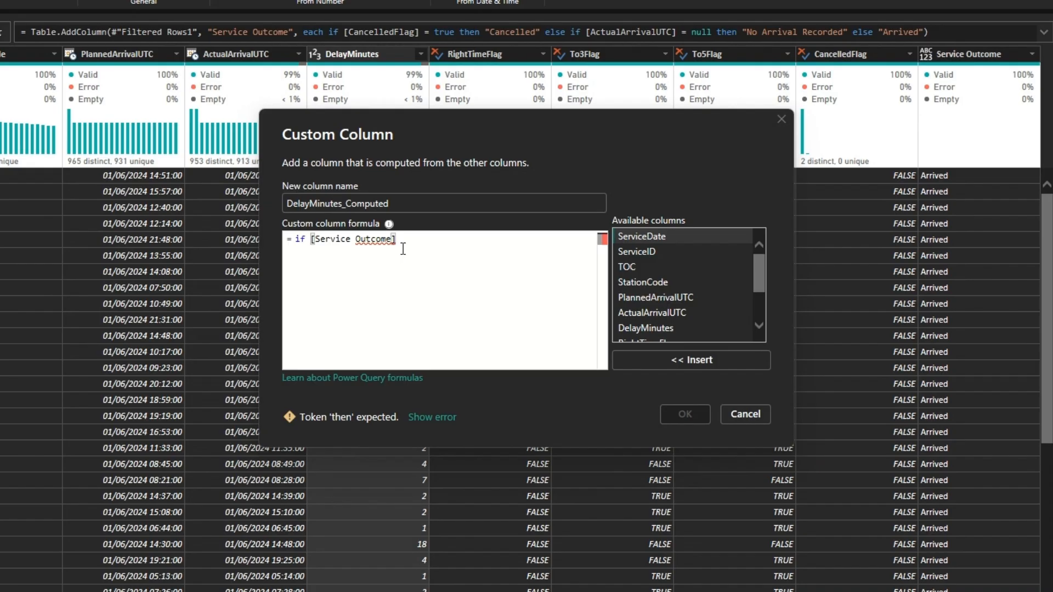
pyautogui.write('=')
pyautogui.write(' "Arrived" then nukk')
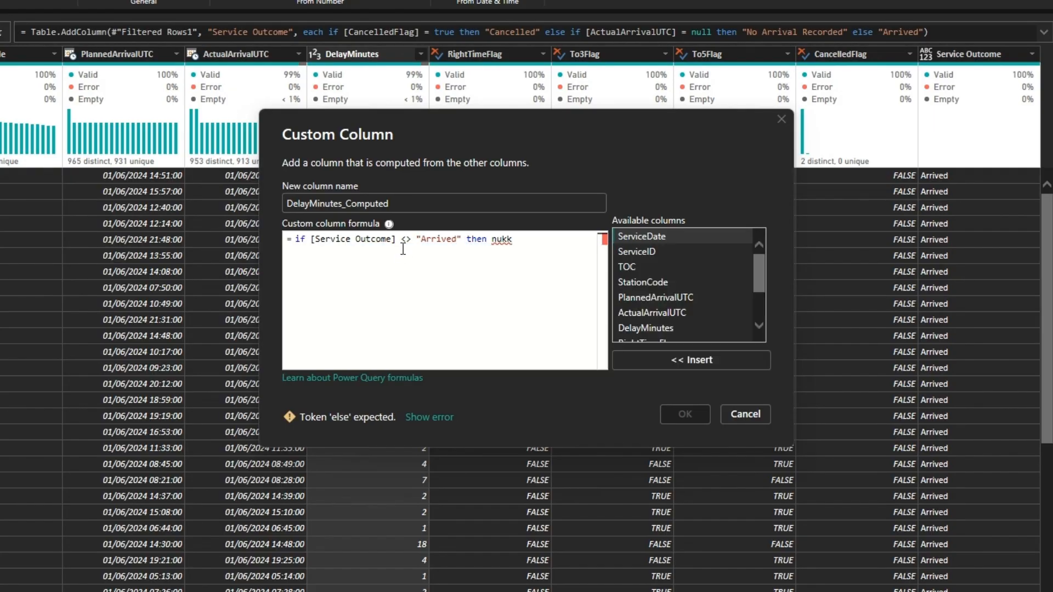
pyautogui.press('BackSpace')
pyautogui.write('l')
pyautogui.press('BackSpace')
pyautogui.press('BackSpace')
pyautogui.write('ll')
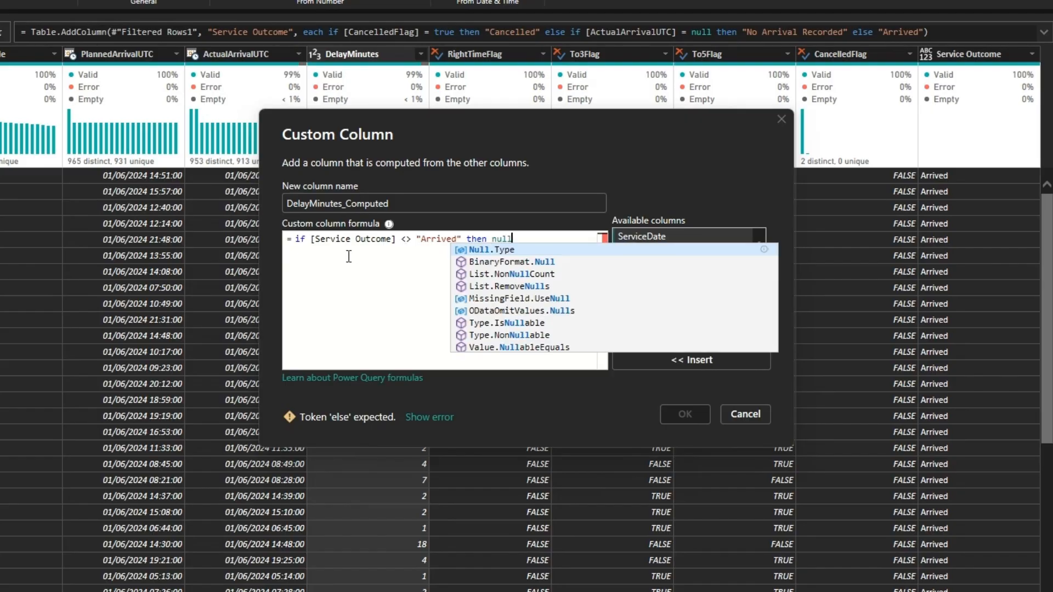
pyautogui.click(527, 246)
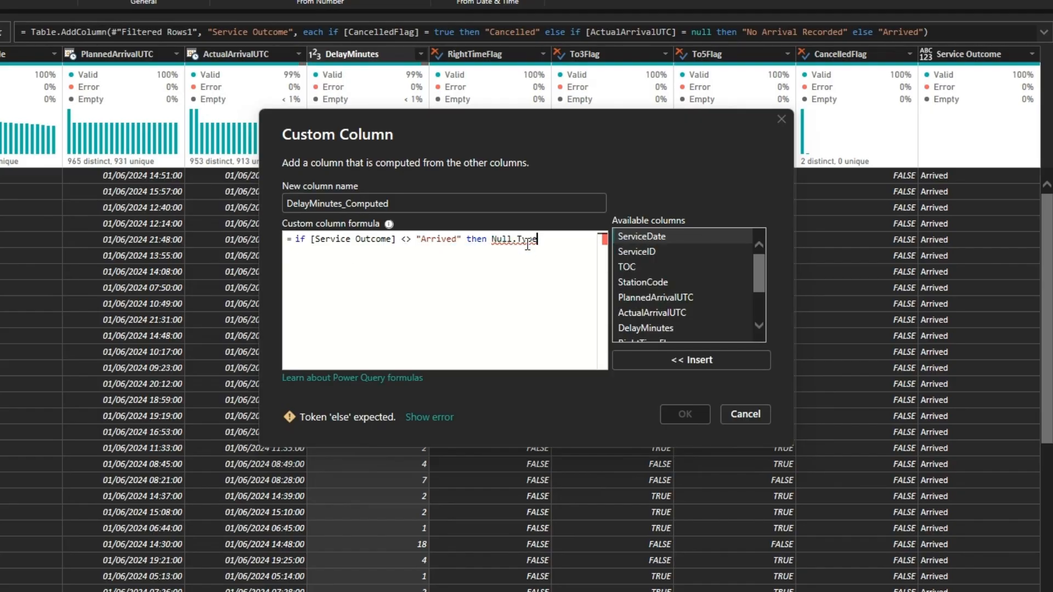
pyautogui.press('BackSpace')
pyautogui.press('BackSpace')
pyautogui.press('BackSpace')
pyautogui.press('BackSpace')
pyautogui.press('BackSpace')
pyautogui.press('BackSpace')
pyautogui.press('BackSpace')
pyautogui.press('BackSpace')
pyautogui.press('BackSpace')
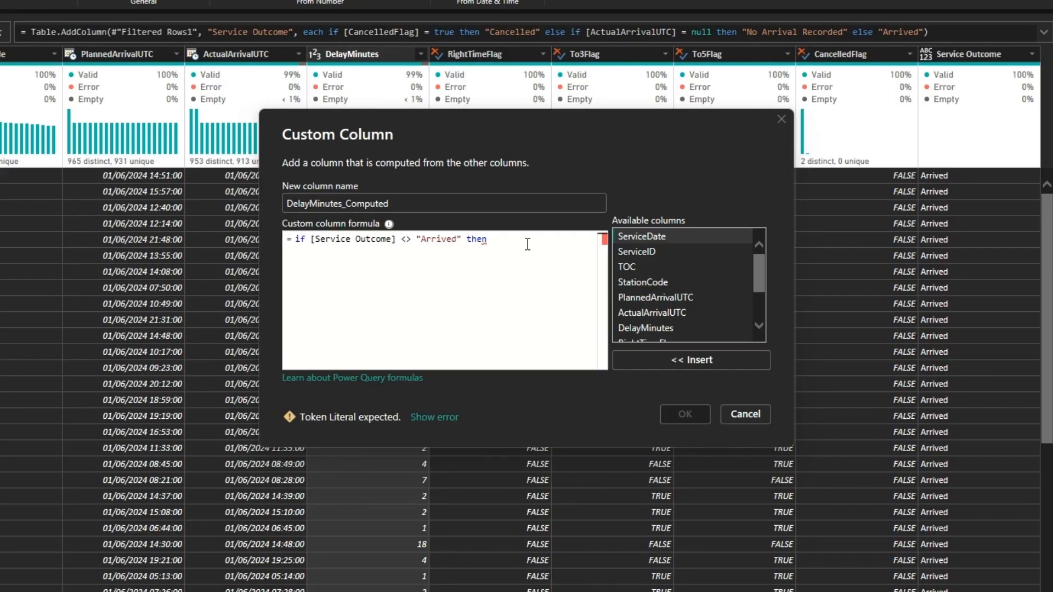
pyautogui.write('null')
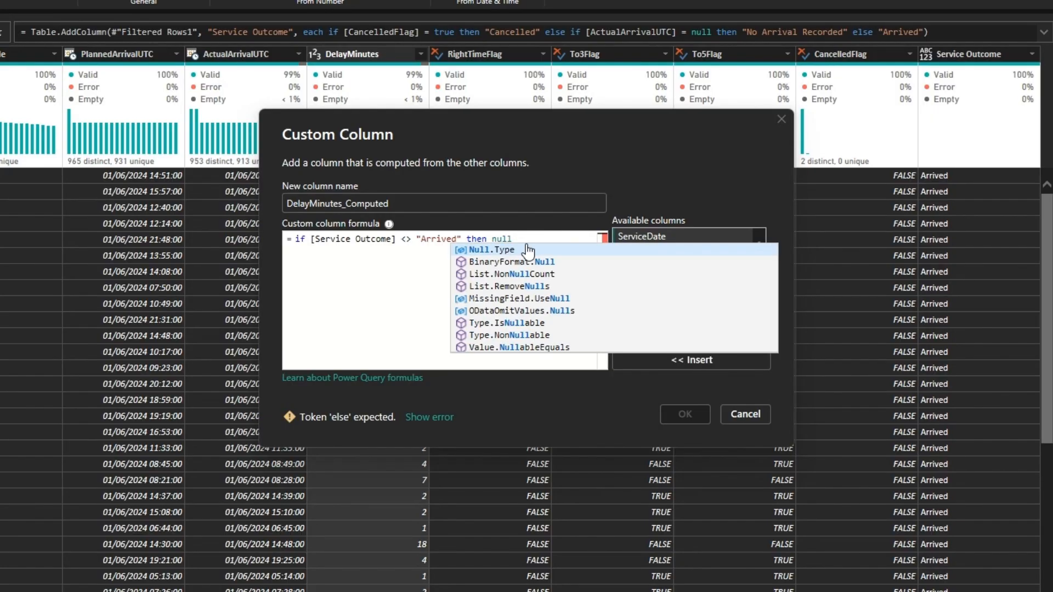
# - Use Null.Type as the then result and add the line else try Duration.TotalMinutes([ActualArrivalUTC] - [PlannedArrivalUTC]) otherwise null
pyautogui.click(527, 250)
pyautogui.press('Return')
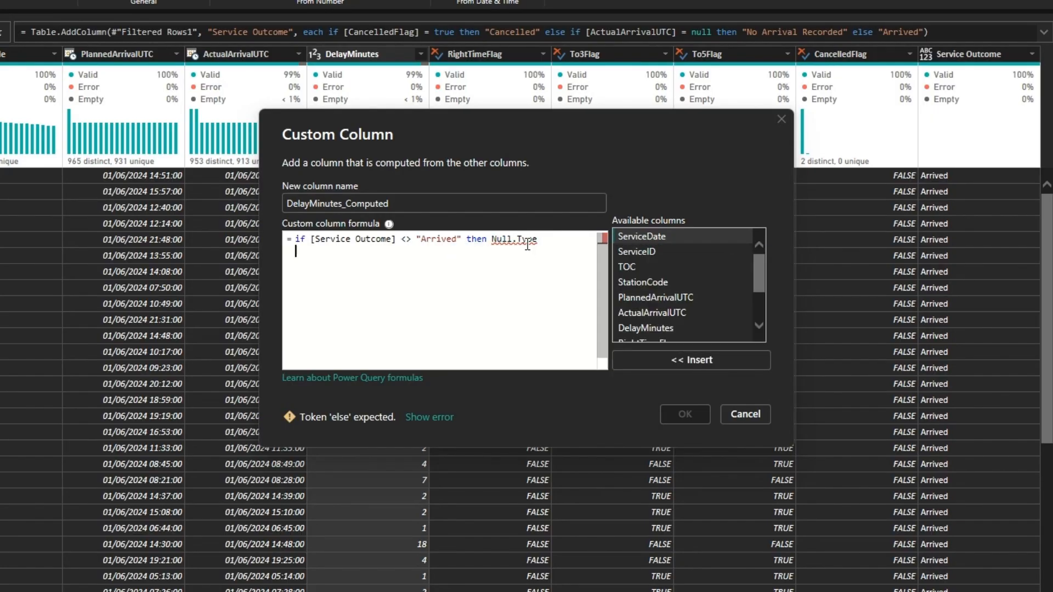
pyautogui.write('else')
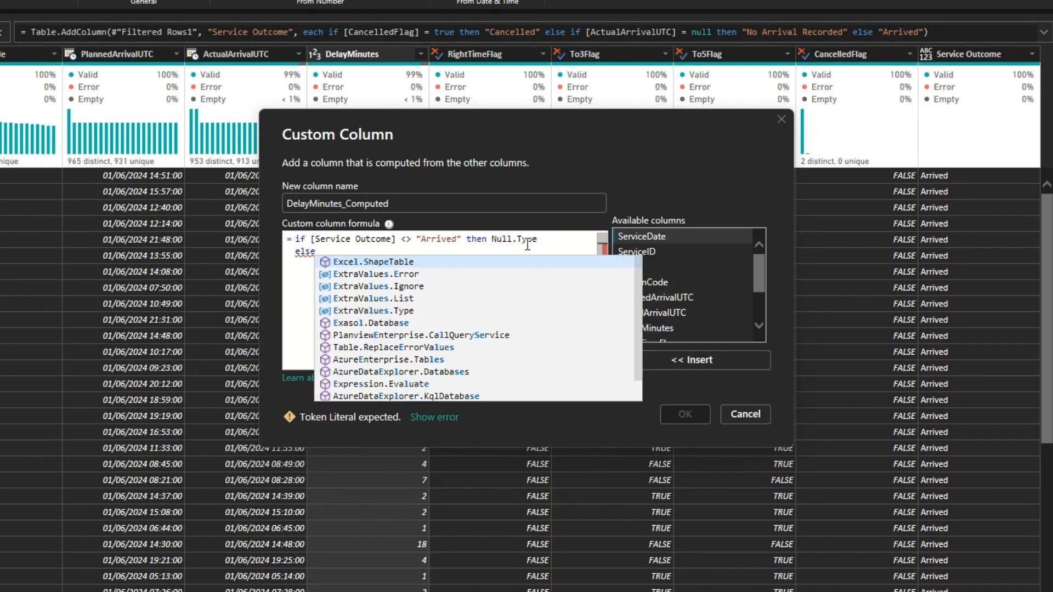
pyautogui.write(' try Duration')
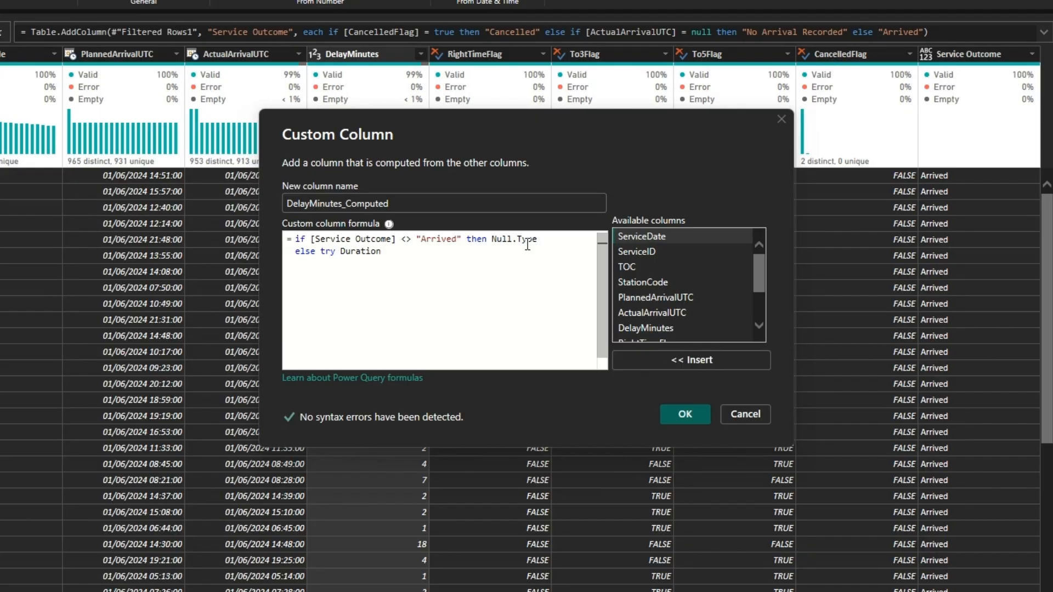
pyautogui.write('.TotalMinutes(')
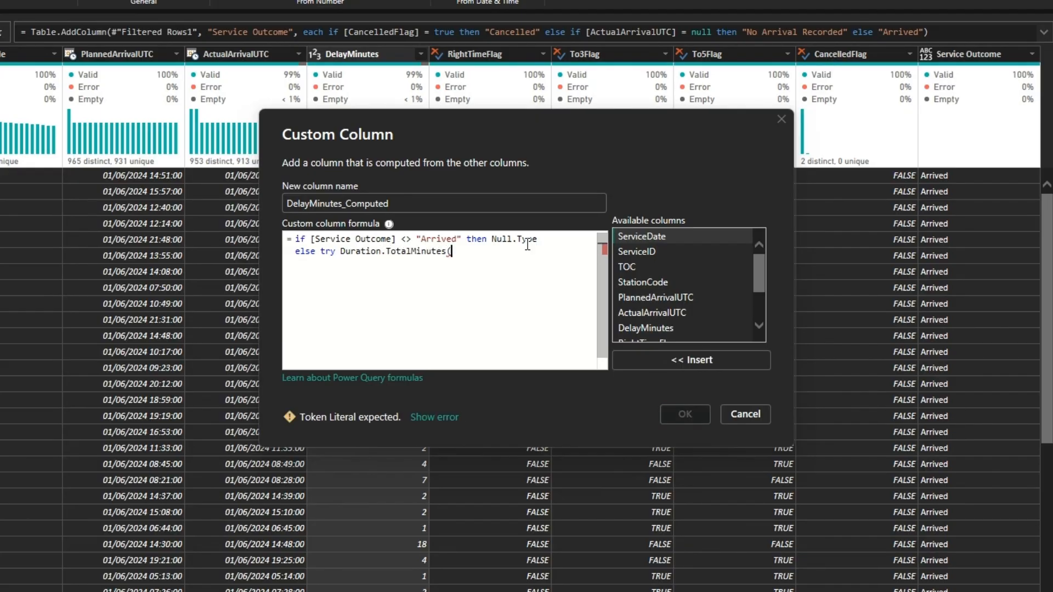
pyautogui.doubleClick(654, 312)
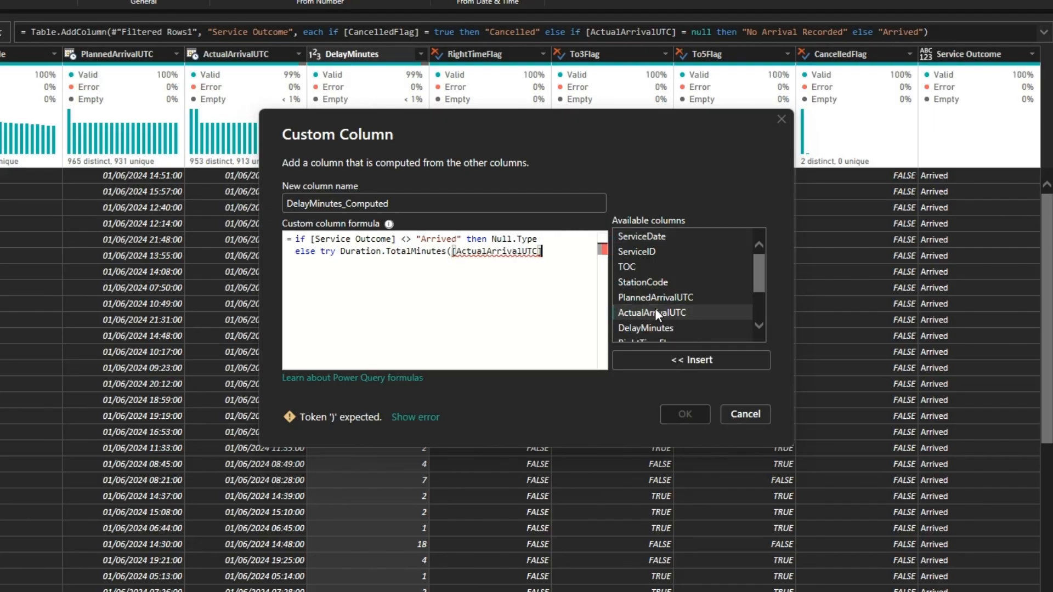
pyautogui.write('-')
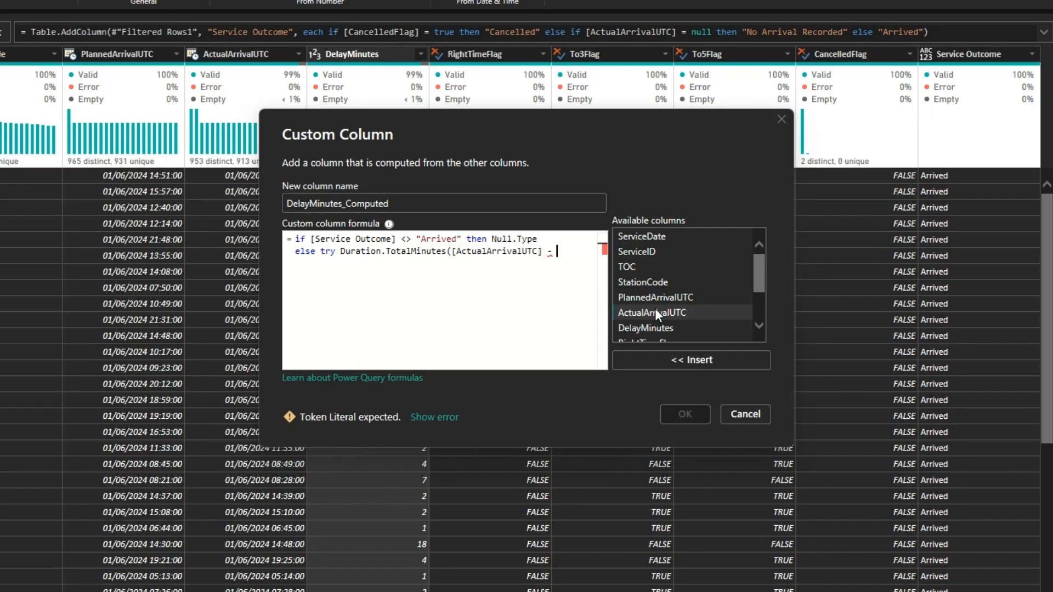
pyautogui.doubleClick(664, 296)
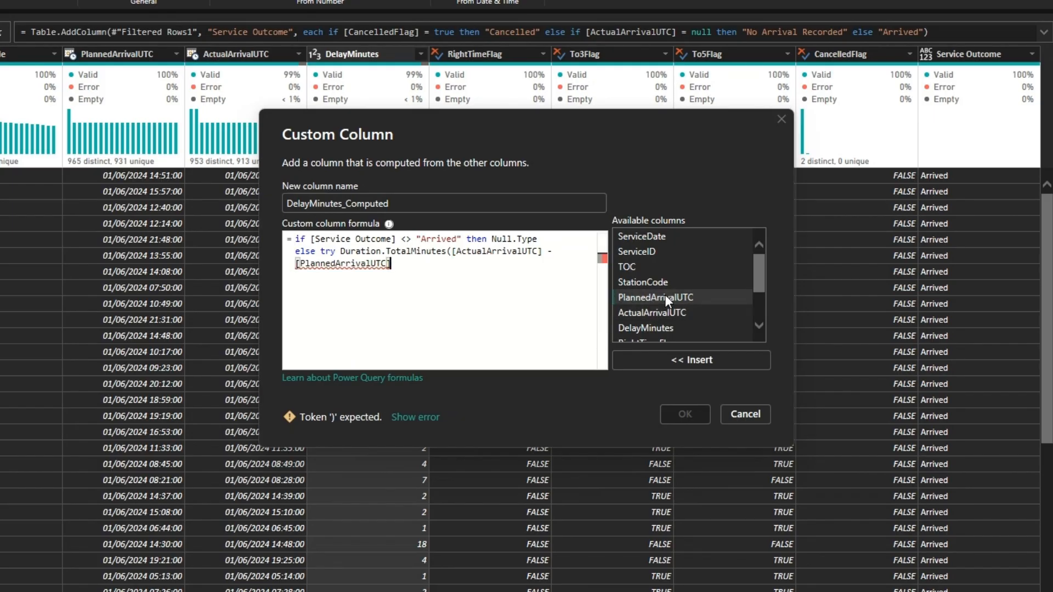
pyautogui.write(') otherwise null')
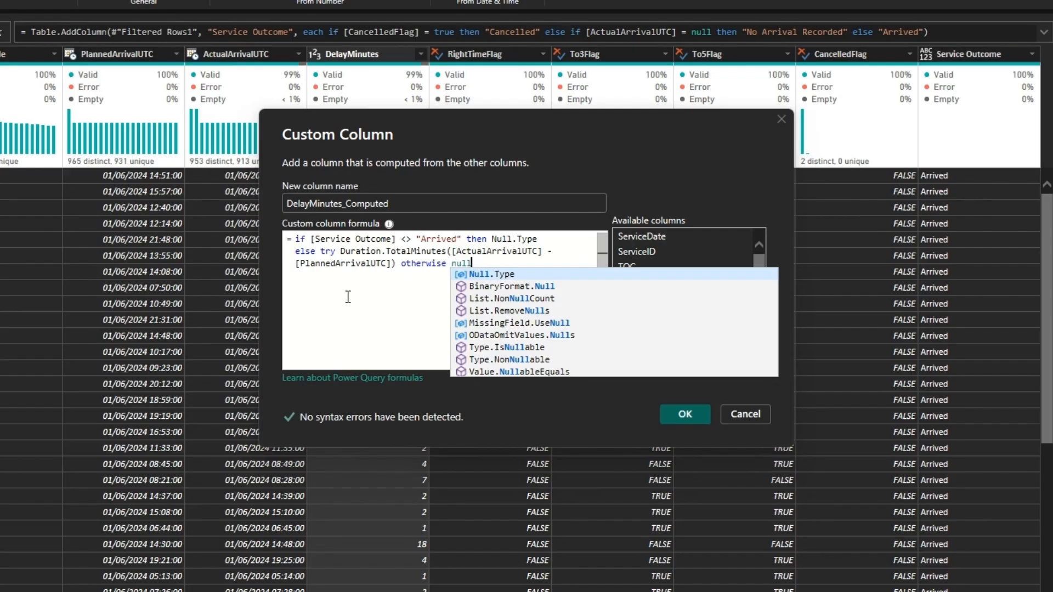
# - Replace Null.Type with null as the then result in the formula and create the DelayMinutes_Computed column
pyautogui.click(522, 242)
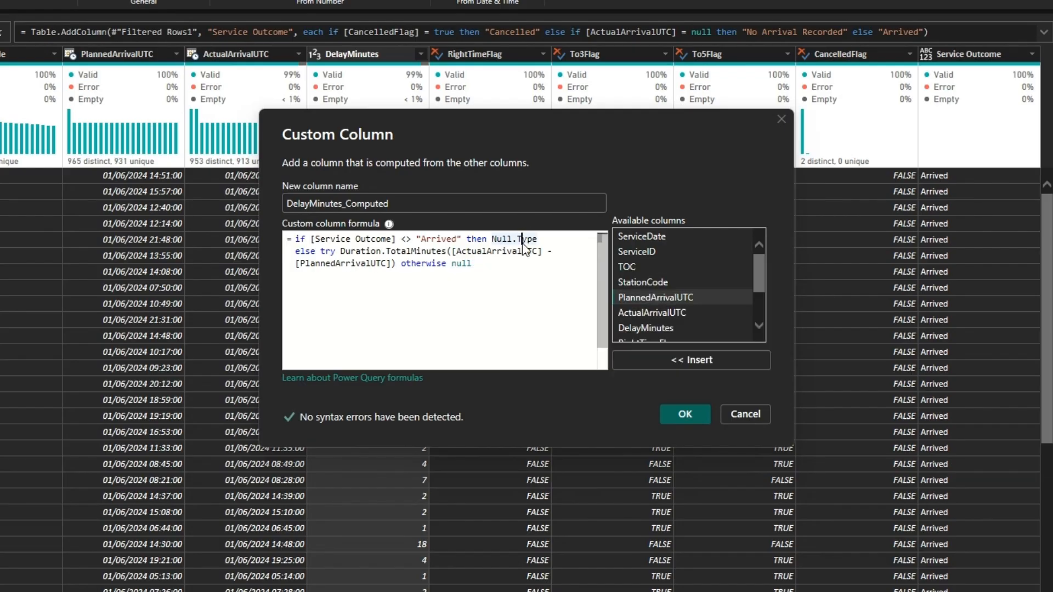
pyautogui.press('Delete')
pyautogui.press('Delete')
pyautogui.press('Delete')
pyautogui.press('BackSpace')
pyautogui.press('BackSpace')
pyautogui.press('BackSpace')
pyautogui.press('BackSpace')
pyautogui.press('BackSpace')
pyautogui.press('BackSpace')
pyautogui.write('null')
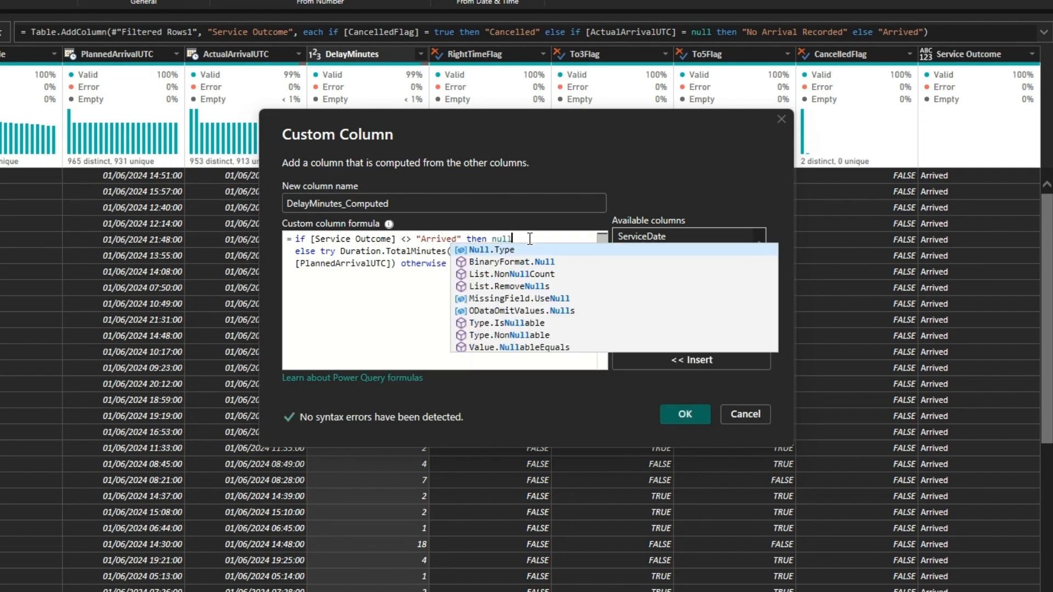
pyautogui.click(366, 252)
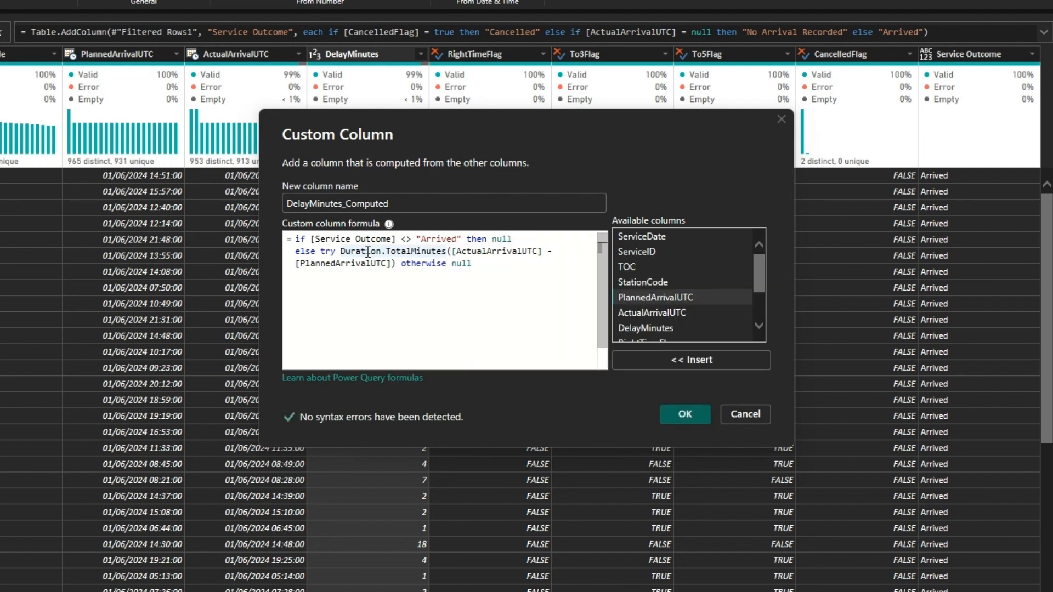
pyautogui.click(685, 414)
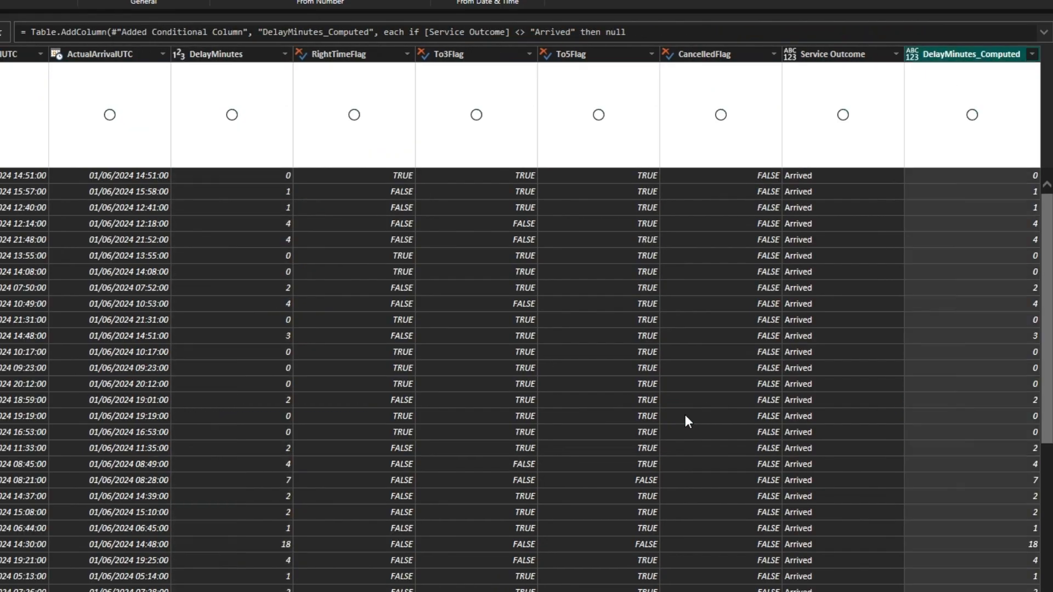
pyautogui.click(1000, 54)
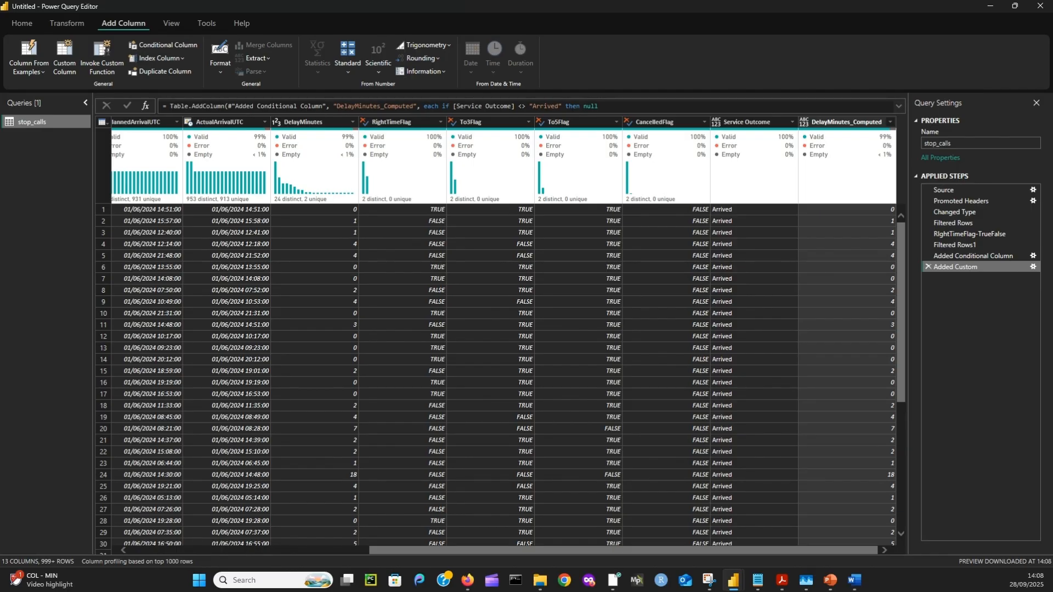
# - Start a conditional column and name it PerformanceBand
pyautogui.click(169, 45)
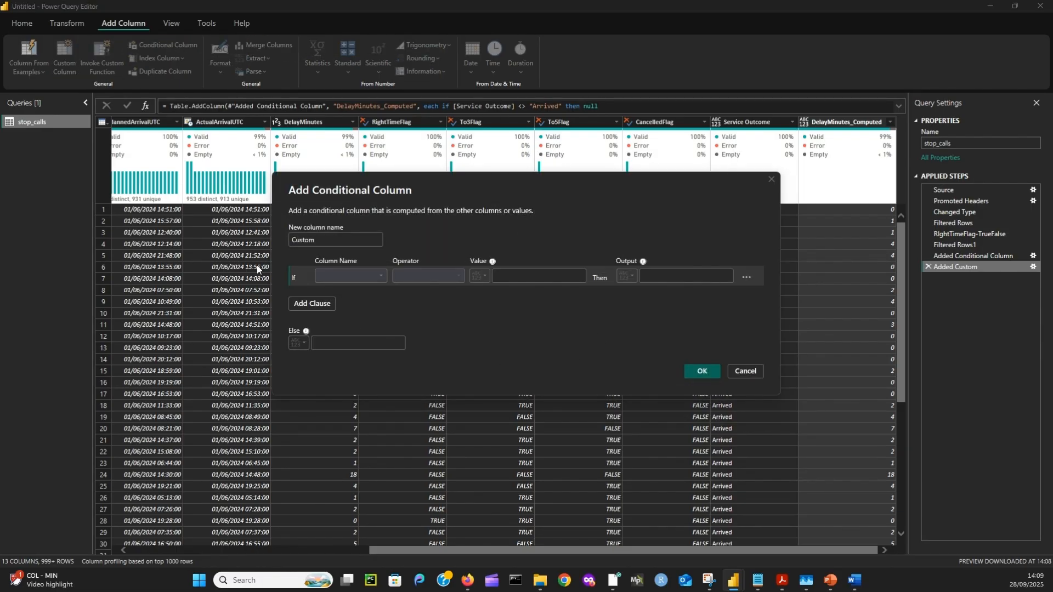
pyautogui.moveTo(333, 245); pyautogui.dragTo(204, 243)
pyautogui.write('PerformanceBand')
# - Set the first PerformanceBand clause so that Service Outcome equals Cancelled outputs Cancelled
pyautogui.click(378, 276)
pyautogui.click(380, 275)
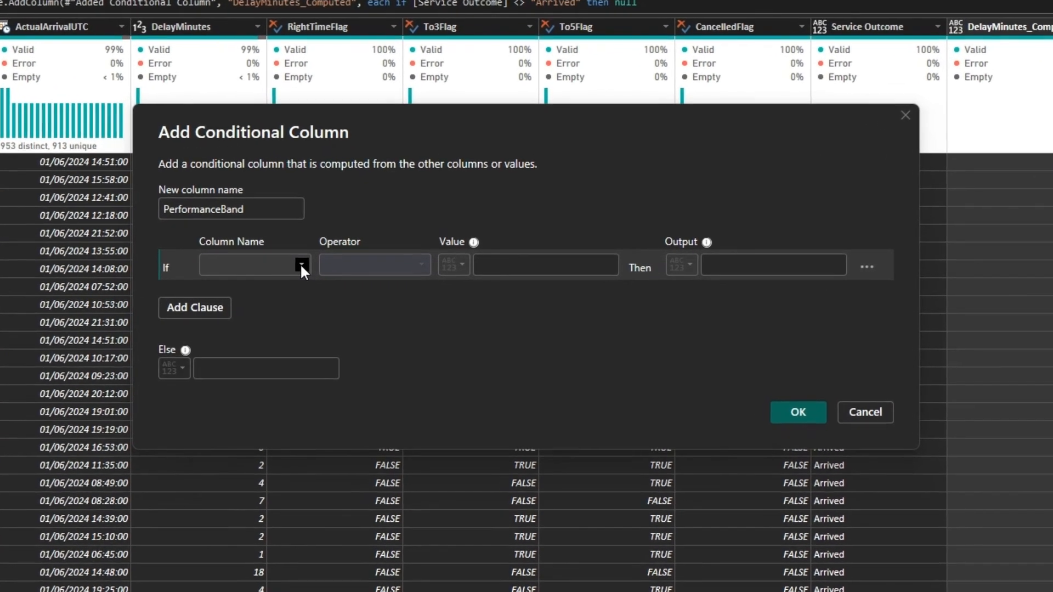
pyautogui.click(301, 265)
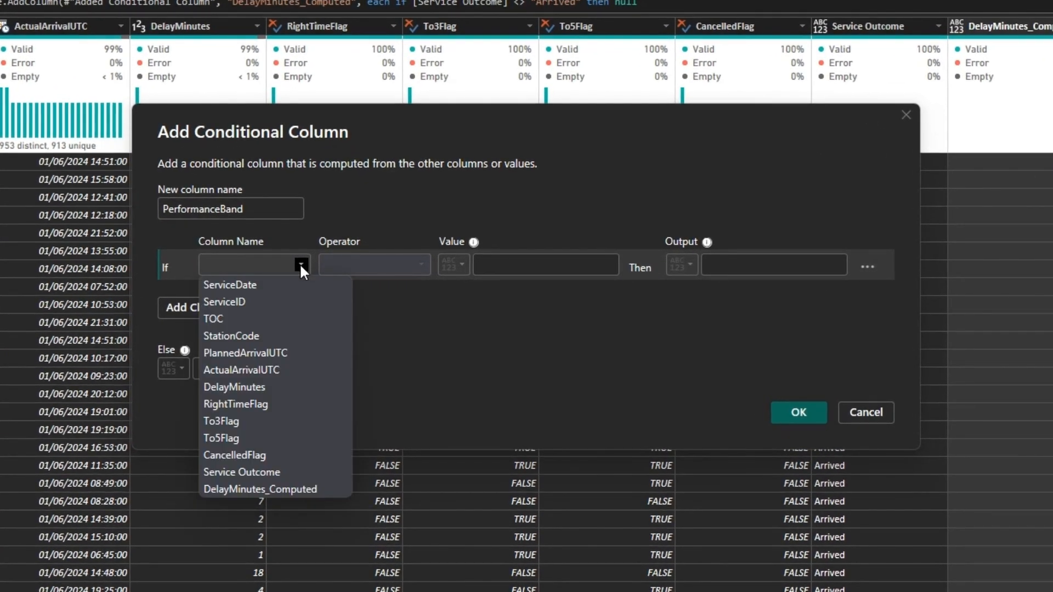
pyautogui.click(269, 470)
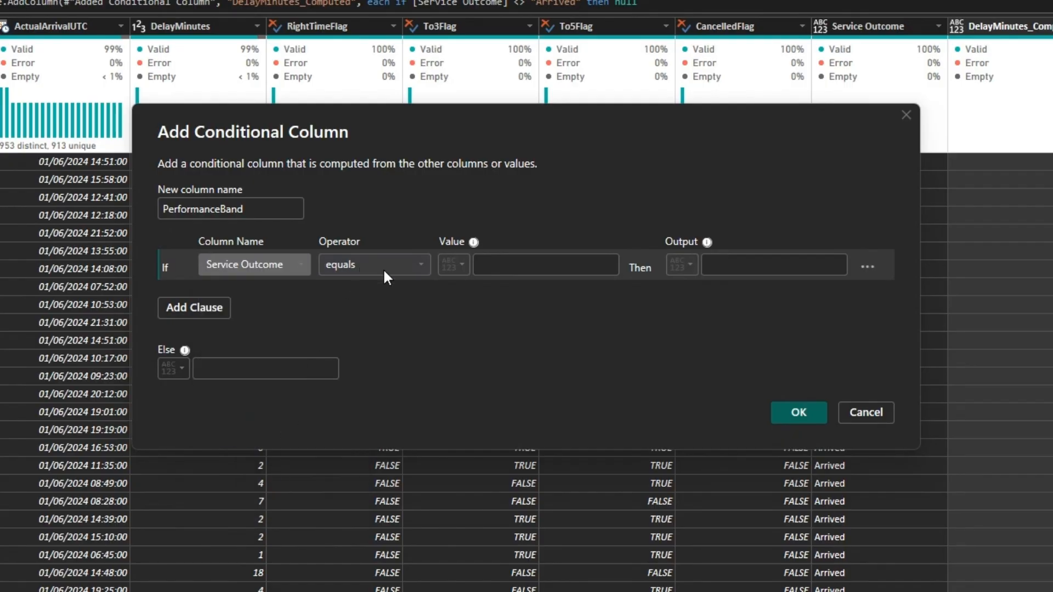
pyautogui.click(496, 270)
pyautogui.write('Cancelled')
pyautogui.click(728, 266)
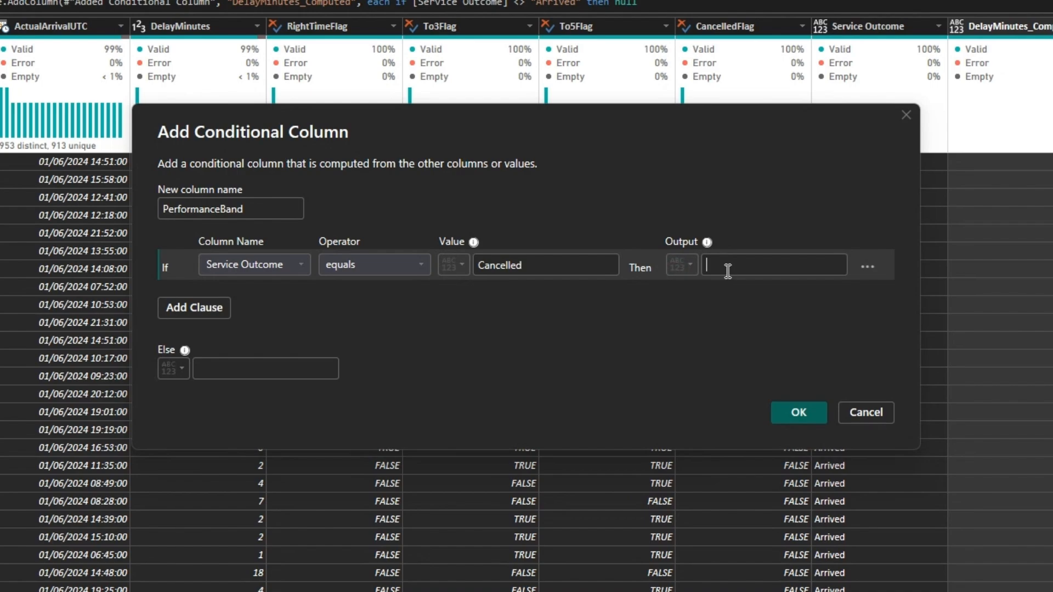
pyautogui.write('Cancelled')
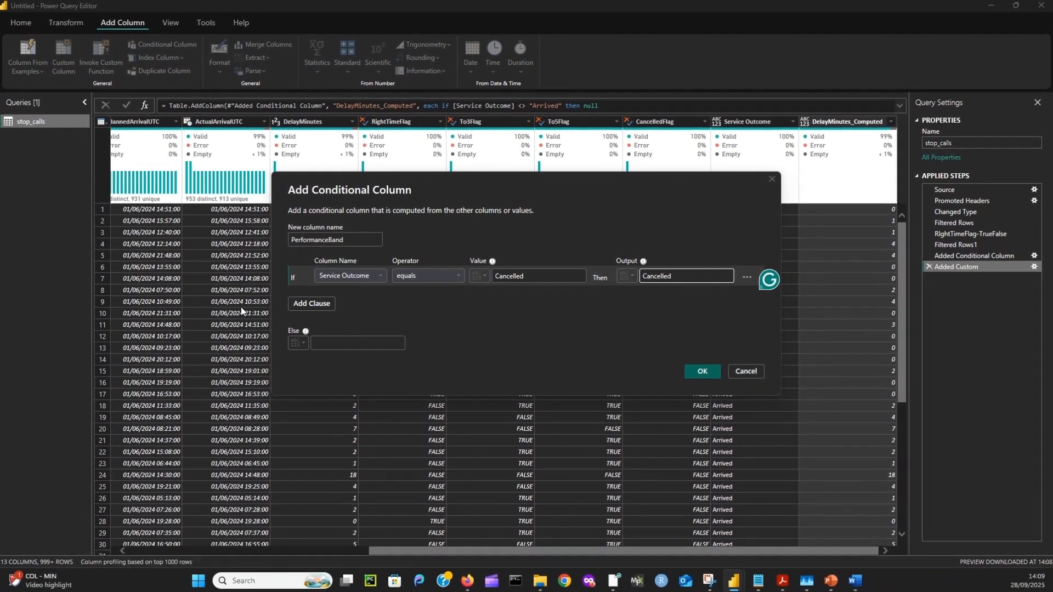
# - Add an else-if clause so that DelayMinutes_Computed equals null outputs Unknown
pyautogui.click(324, 305)
pyautogui.click(328, 297)
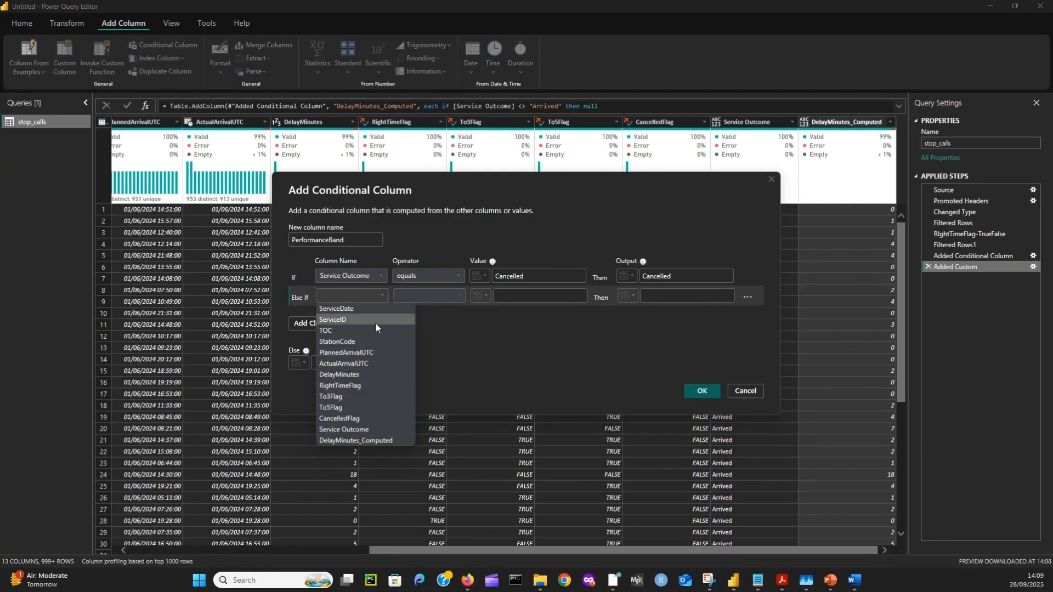
pyautogui.click(353, 441)
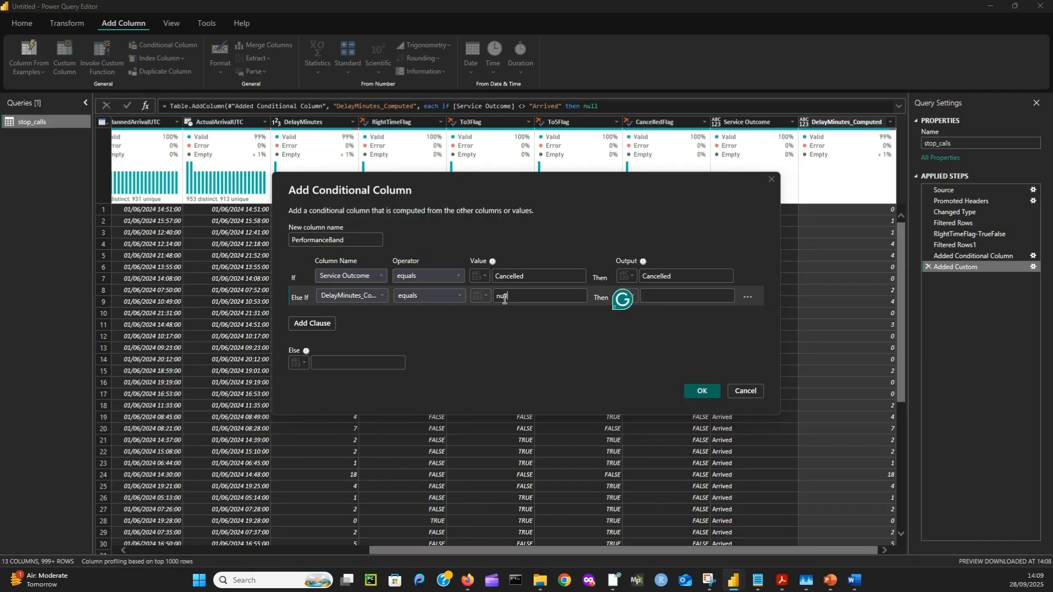
pyautogui.click(505, 297)
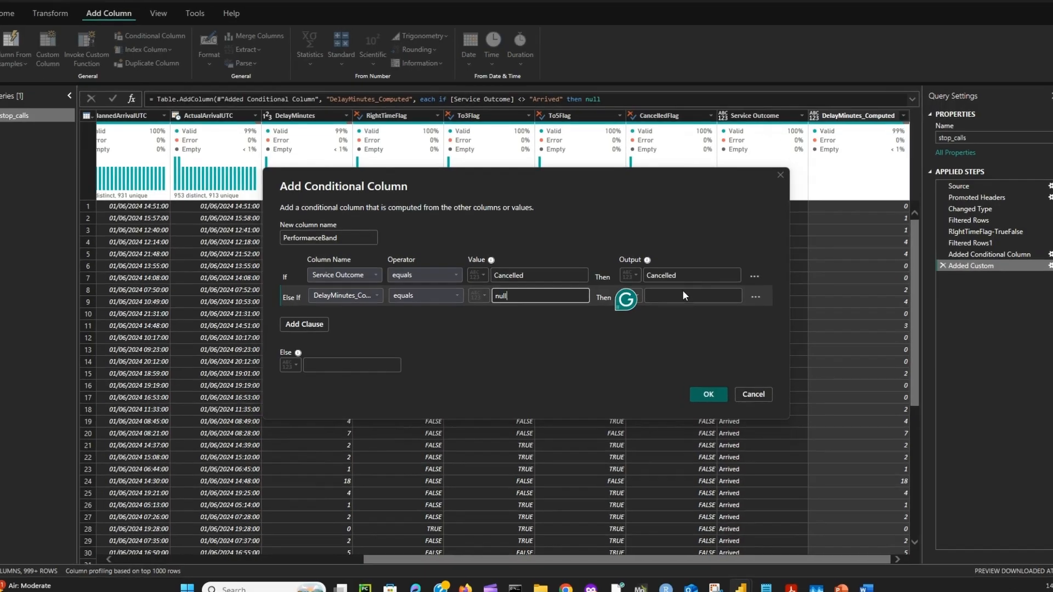
pyautogui.click(675, 296)
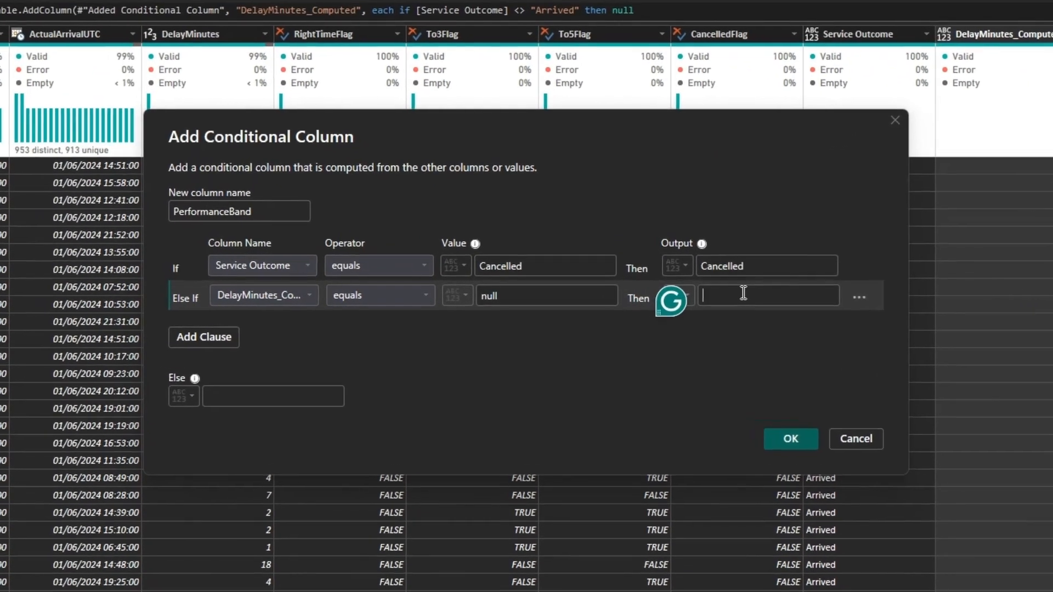
pyautogui.write('Unknown')
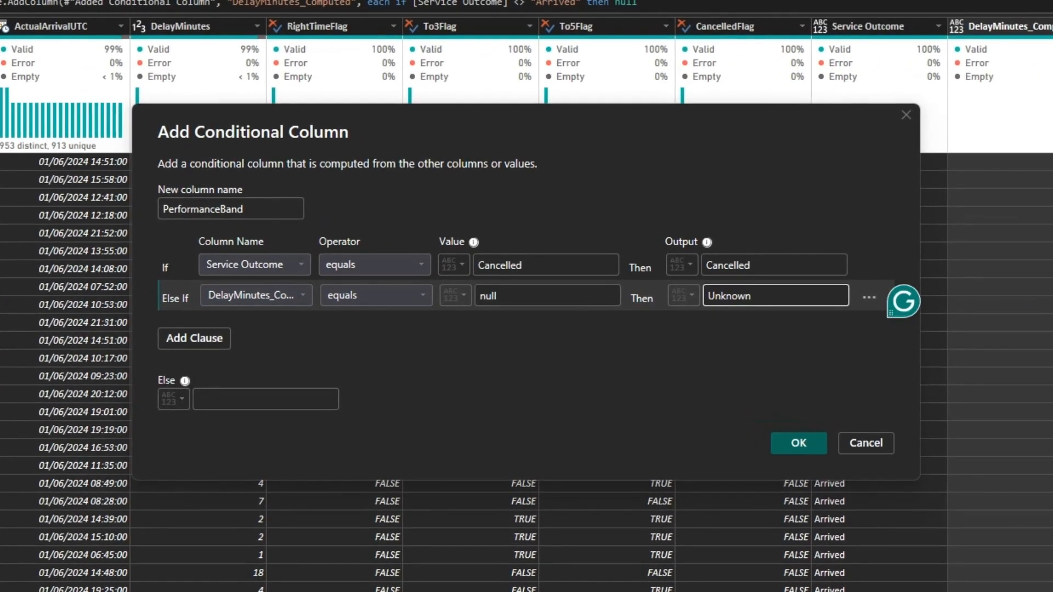
# - Add an else-if clause so that DelayMinutes_Computed is less than or equal to 0 outputs On Time
pyautogui.click(195, 340)
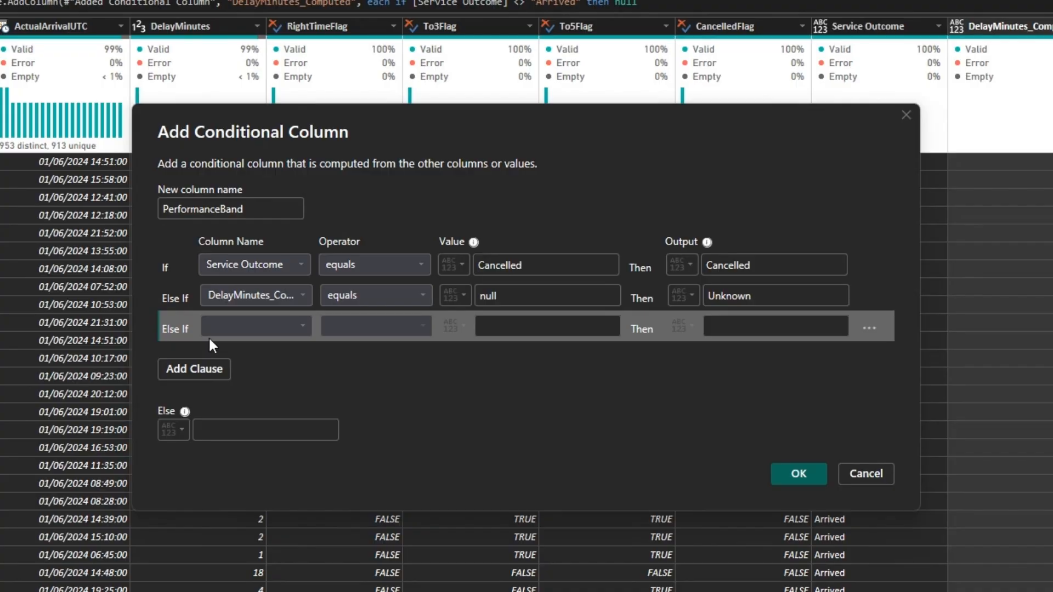
pyautogui.click(225, 327)
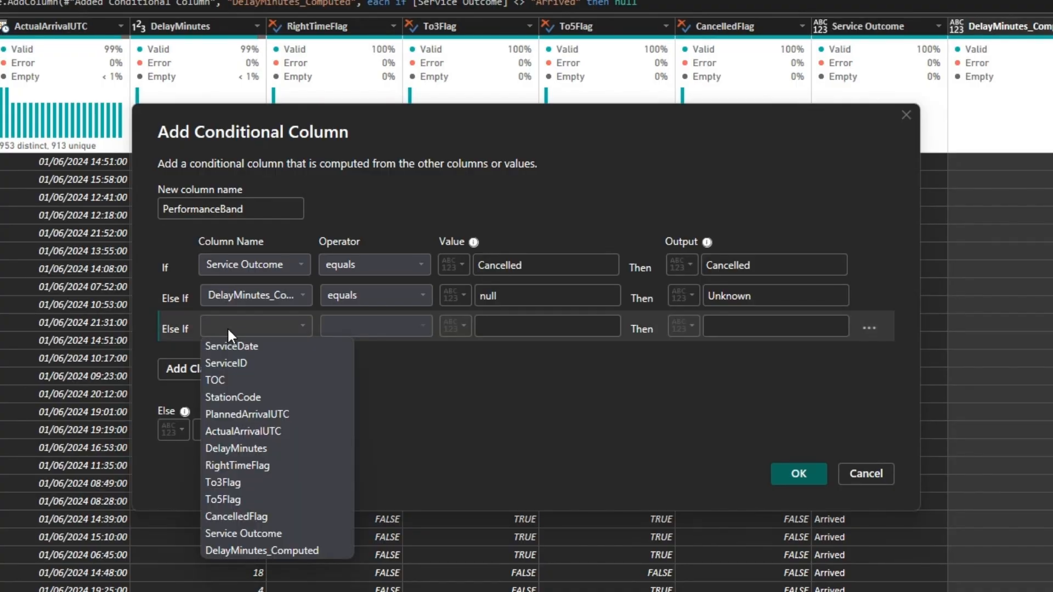
pyautogui.click(264, 551)
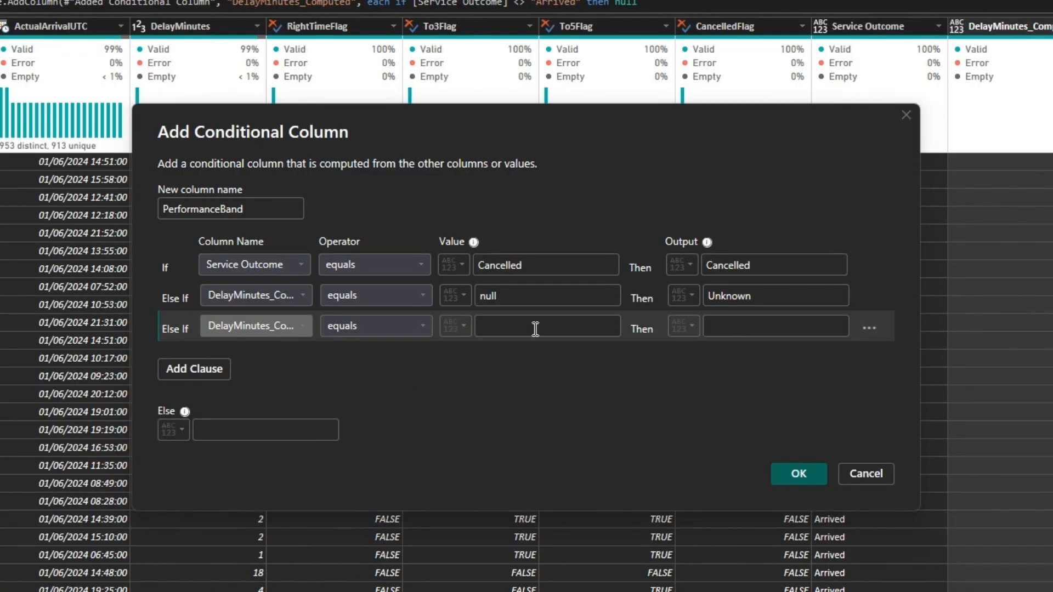
pyautogui.click(535, 329)
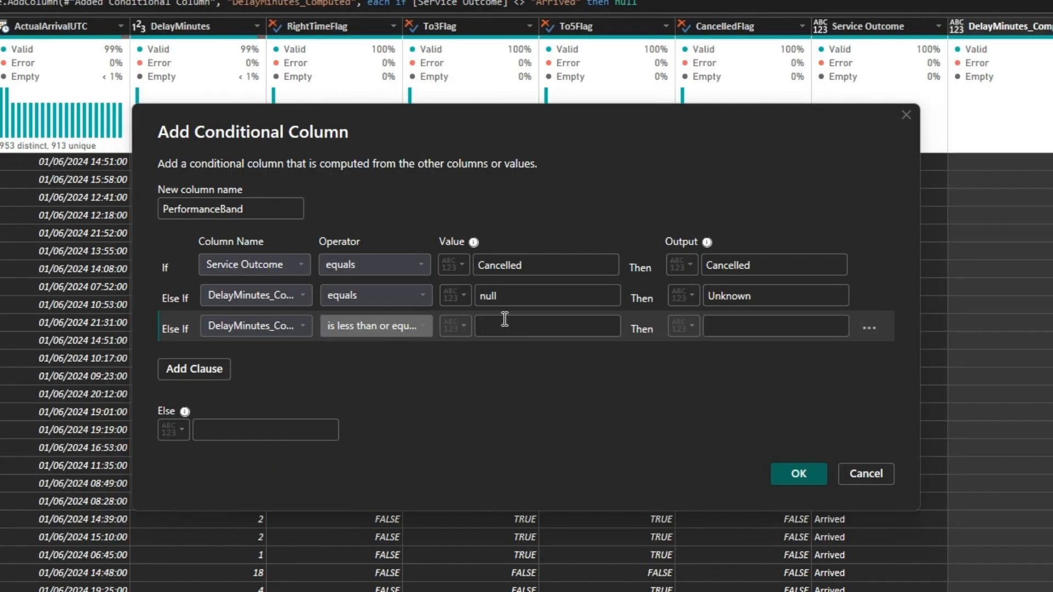
pyautogui.click(505, 319)
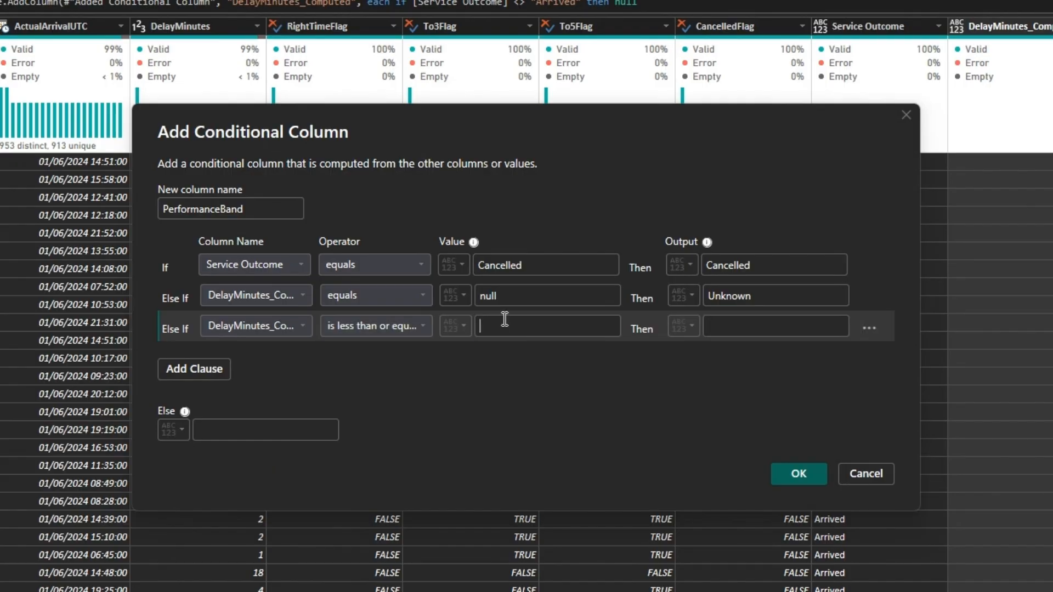
pyautogui.write('0')
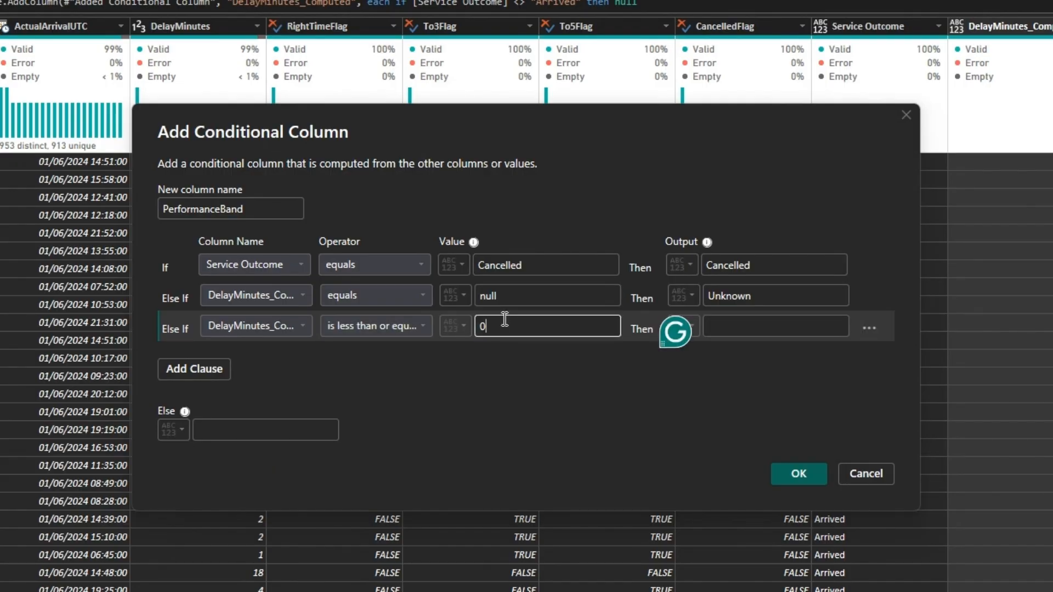
pyautogui.click(789, 328)
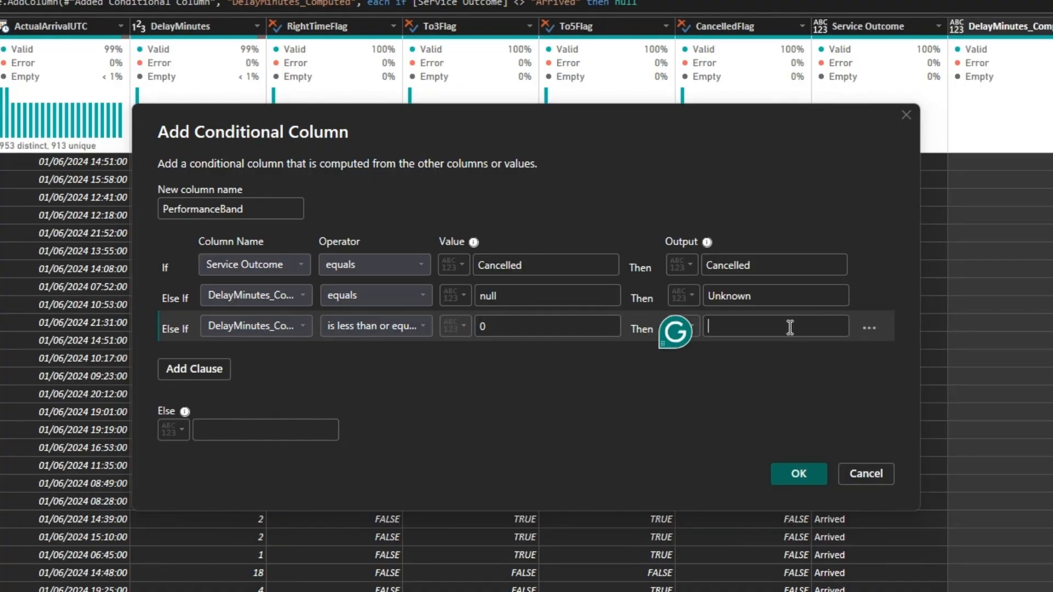
pyautogui.write('On Time')
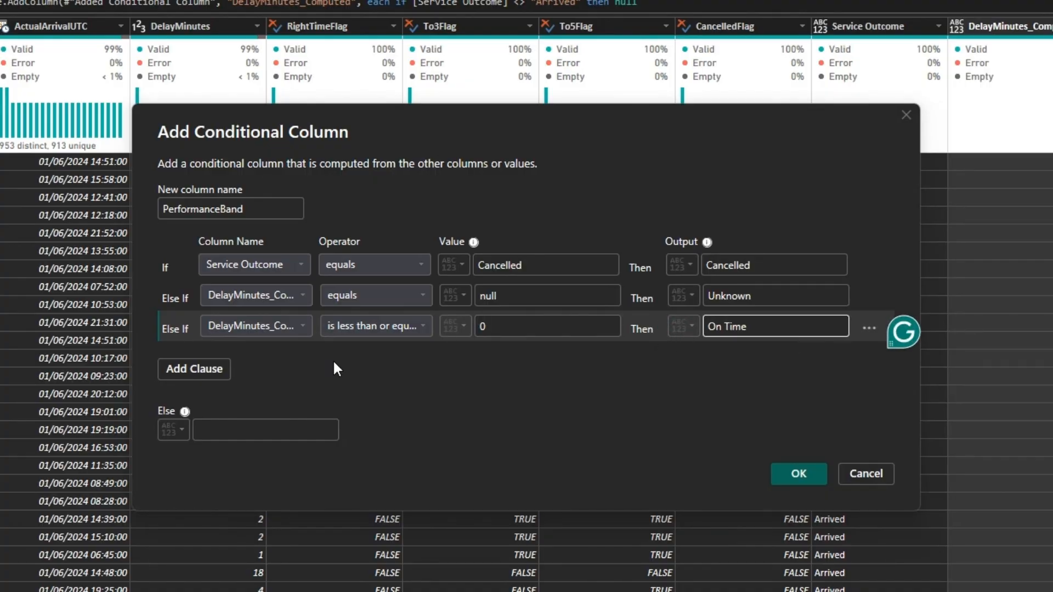
# - Add an else-if clause so that DelayMinutes_Computed is less than or equal to 3 outputs Minor Delay (0-3mins)
pyautogui.click(201, 367)
pyautogui.click(302, 356)
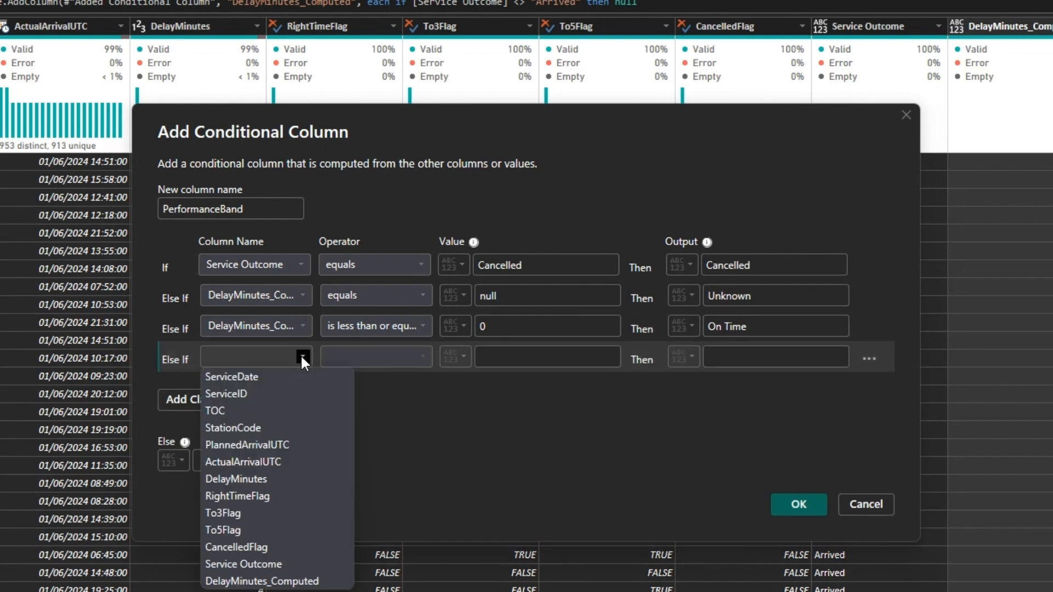
pyautogui.click(252, 579)
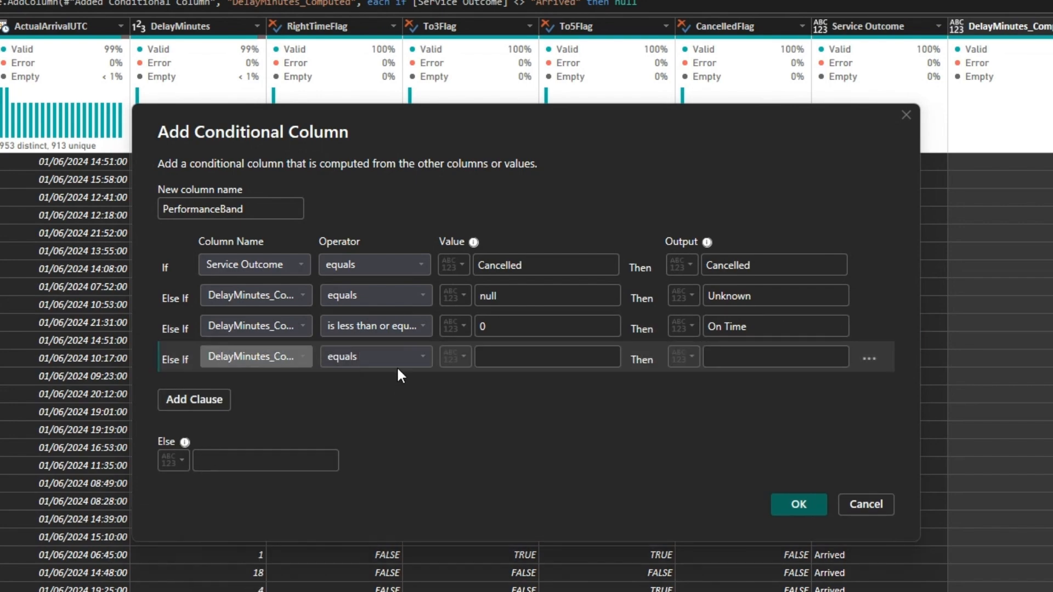
pyautogui.click(420, 357)
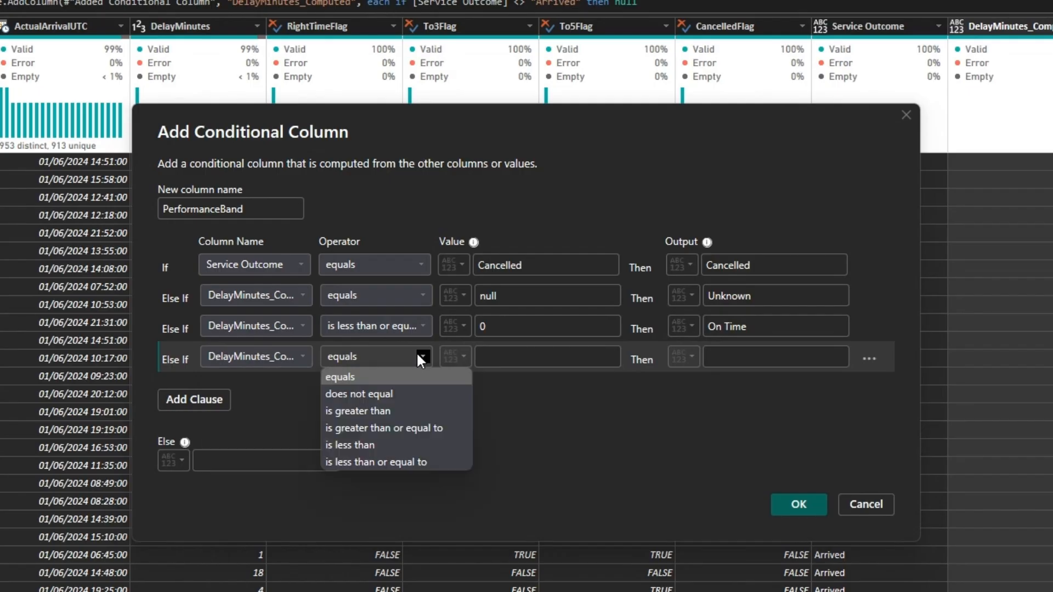
pyautogui.click(382, 463)
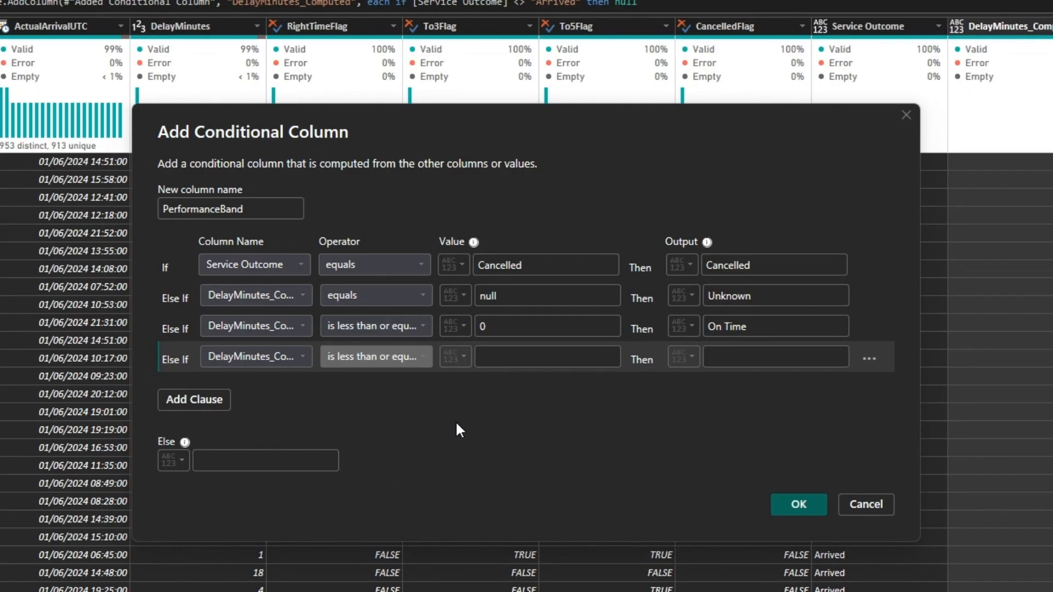
pyautogui.click(520, 356)
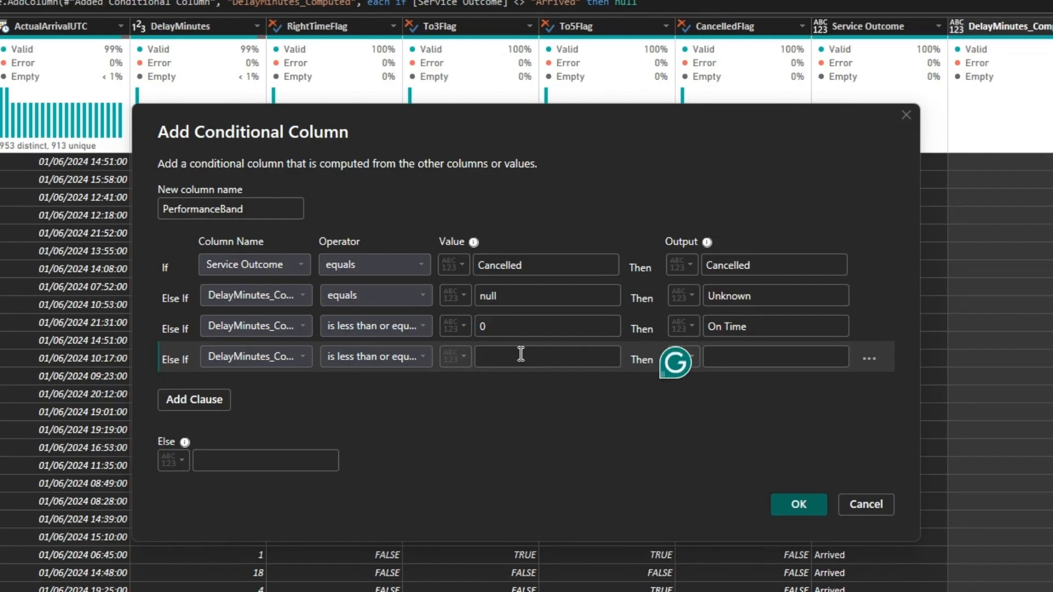
pyautogui.write('3')
pyautogui.click(748, 354)
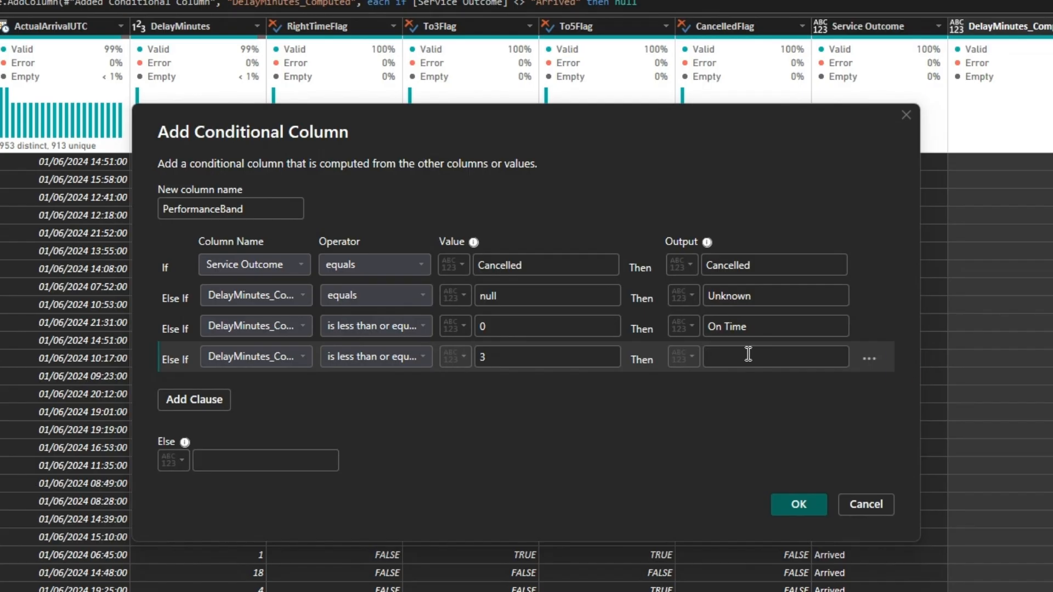
pyautogui.write('Minor D')
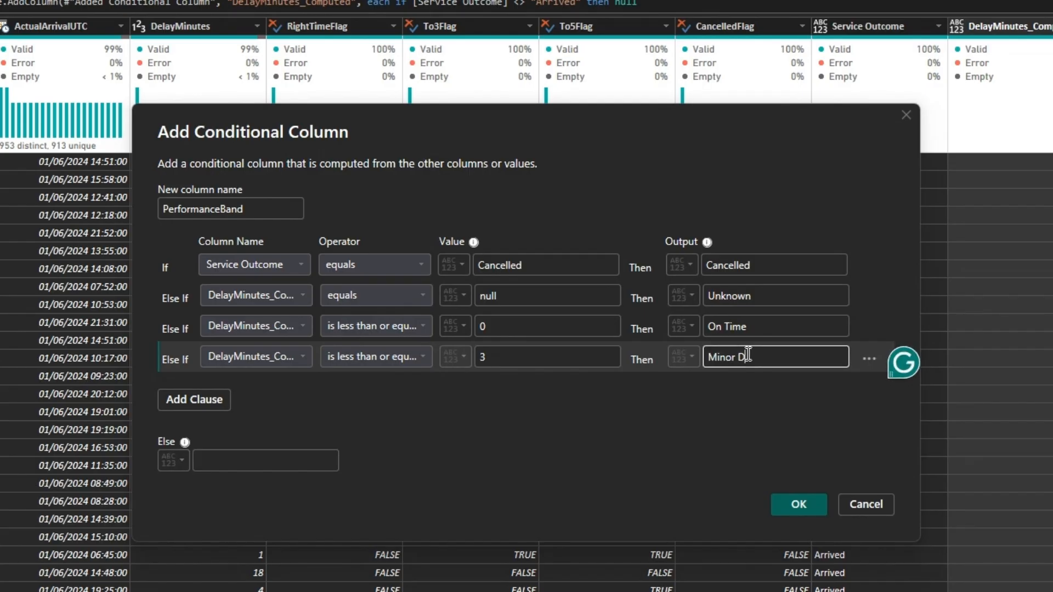
pyautogui.write('elay (0-3mins)')
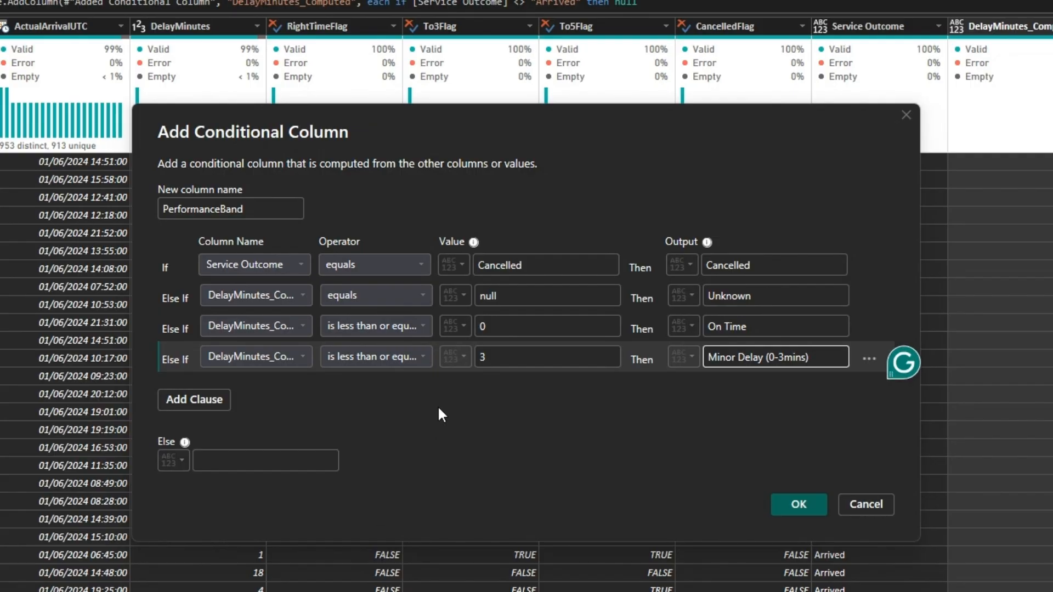
# - Add an else-if clause so that DelayMinutes_Computed is less than or equal to 5 outputs Within 5mins
pyautogui.click(194, 397)
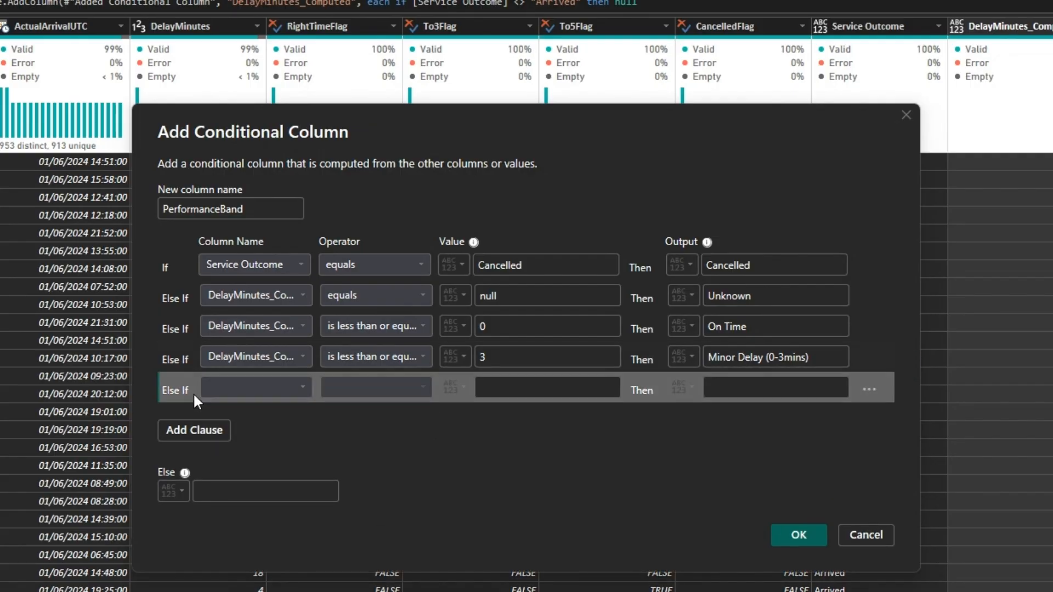
pyautogui.click(303, 388)
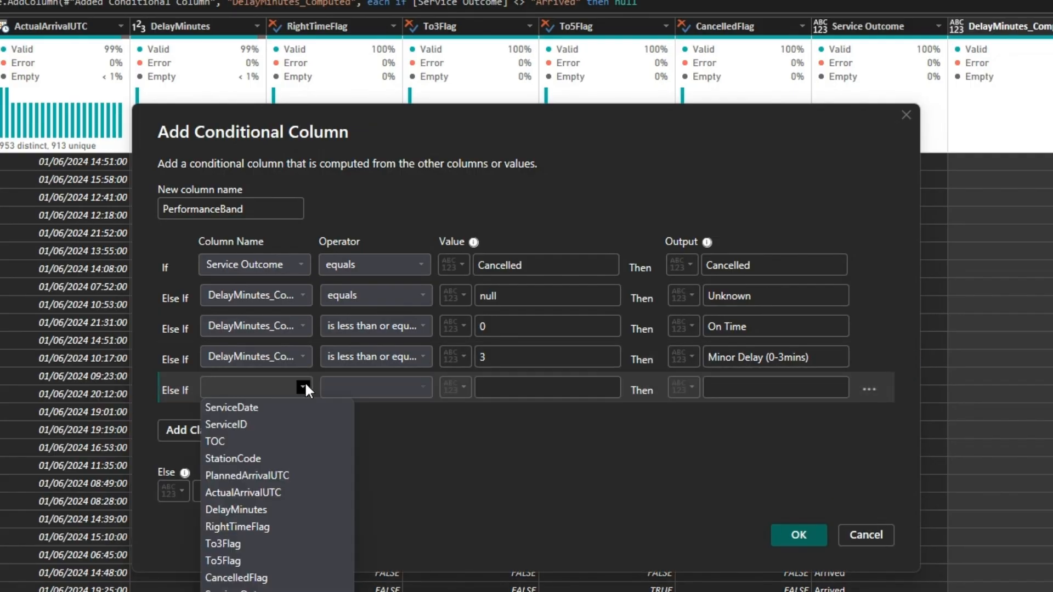
pyautogui.scroll(-1, 293, 552)
pyautogui.click(294, 552)
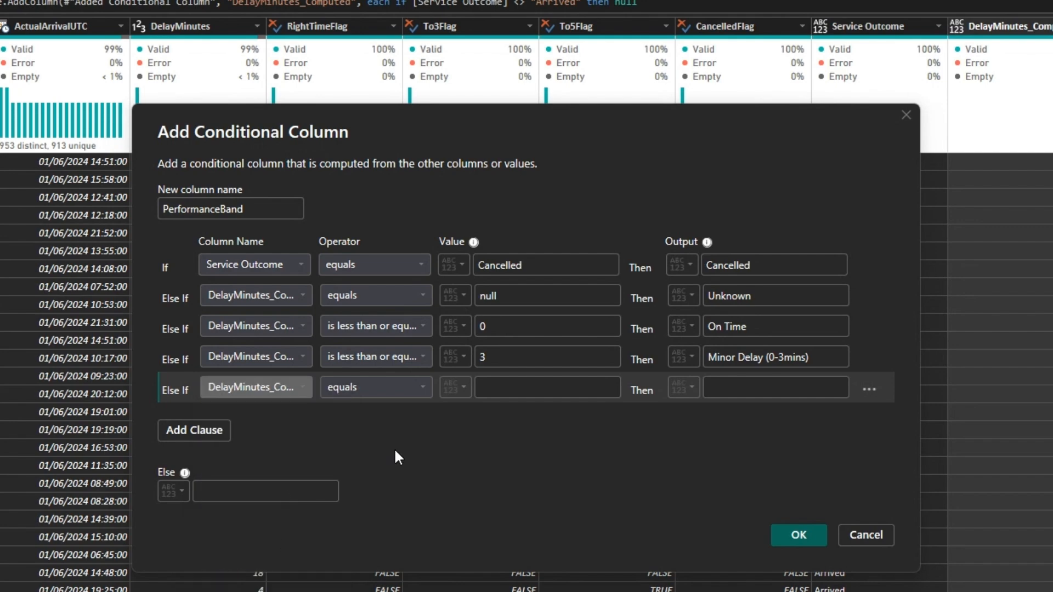
pyautogui.click(422, 388)
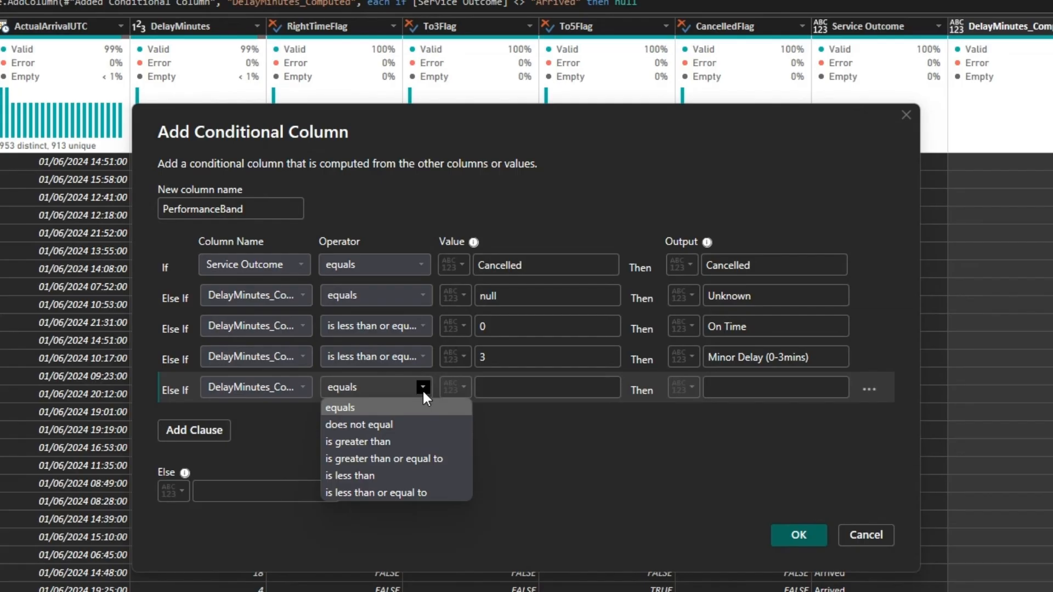
pyautogui.click(384, 492)
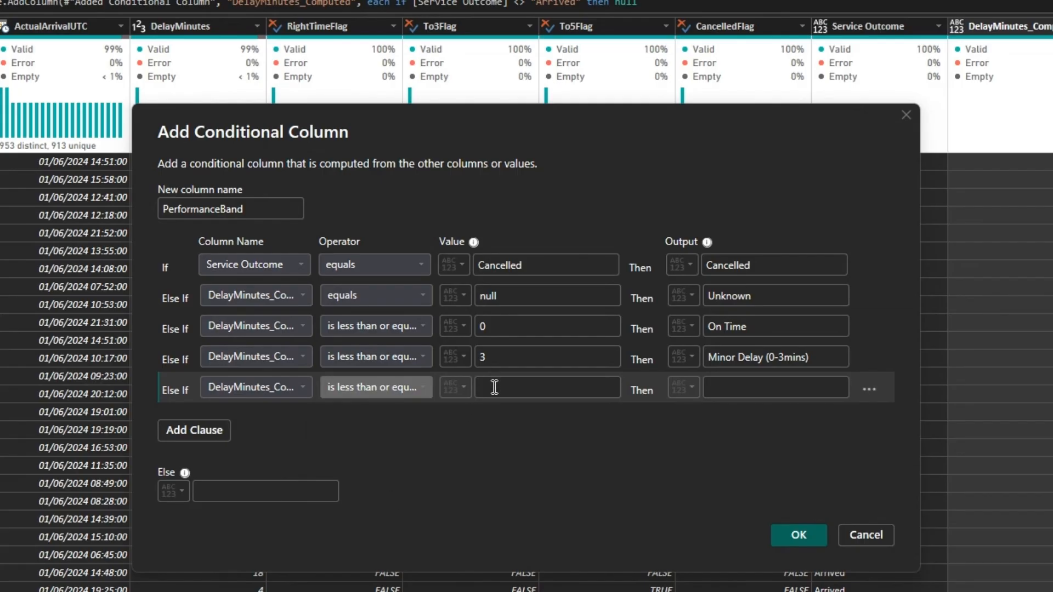
pyautogui.click(494, 387)
pyautogui.write('5')
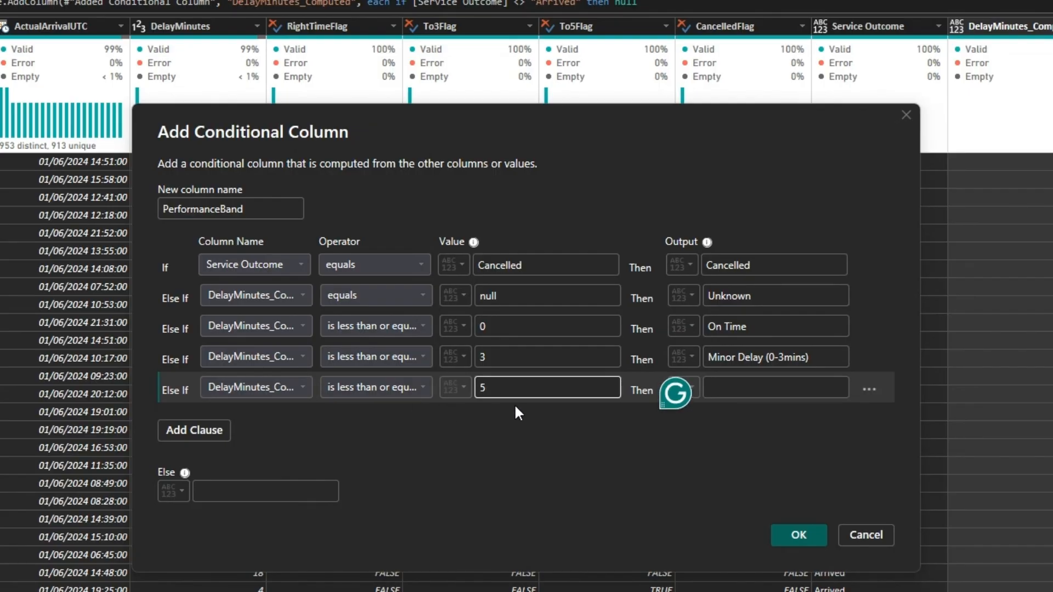
pyautogui.click(774, 387)
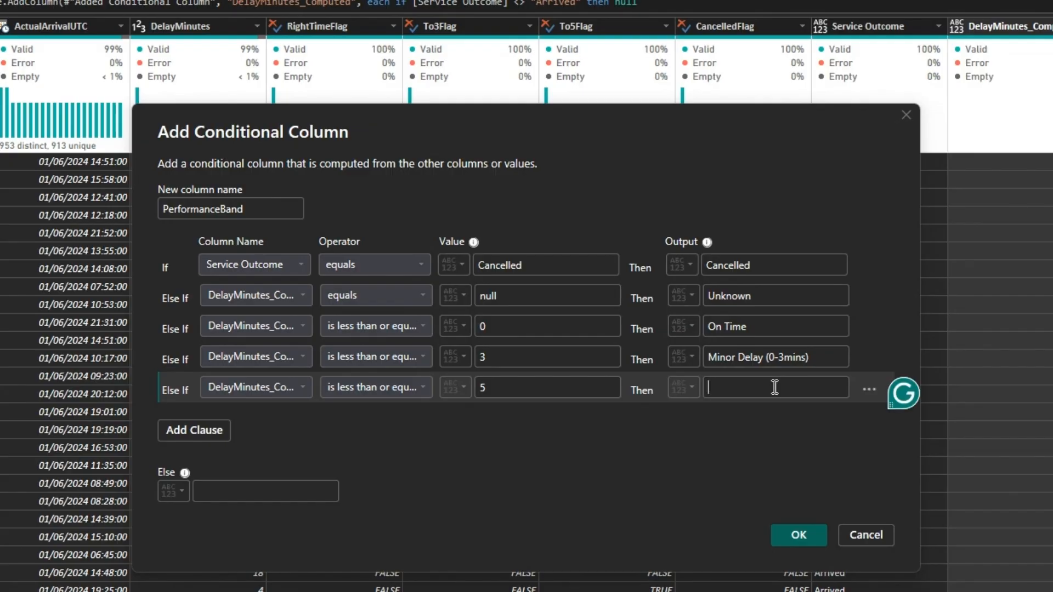
pyautogui.write('Wit')
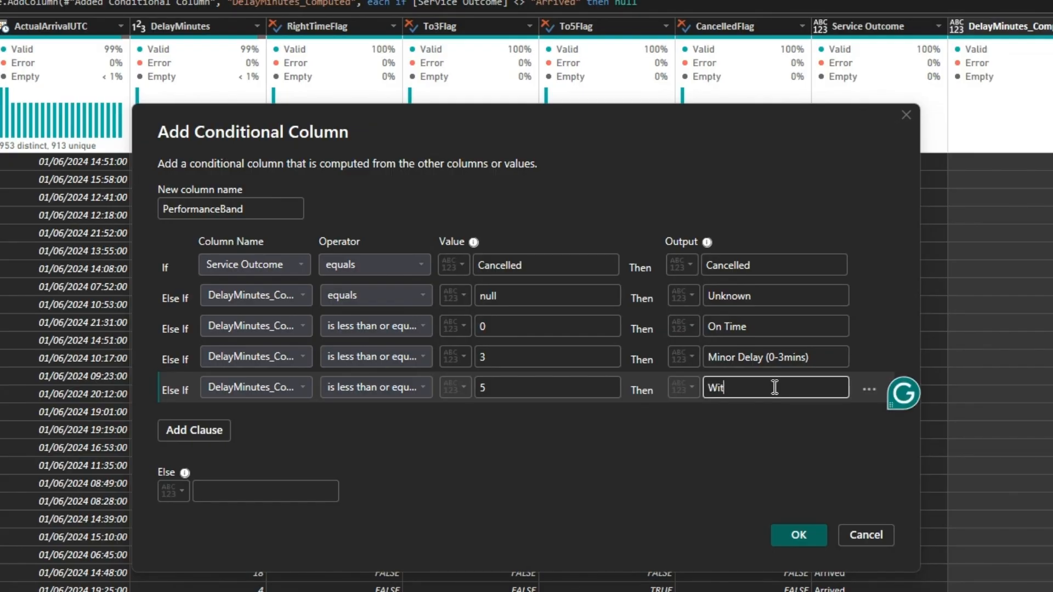
pyautogui.write('hin 5mins')
# - Add an else-if clause so that DelayMinutes_Computed is less than or equal to 10 outputs Moderate Delay (5-10mins)
pyautogui.click(194, 429)
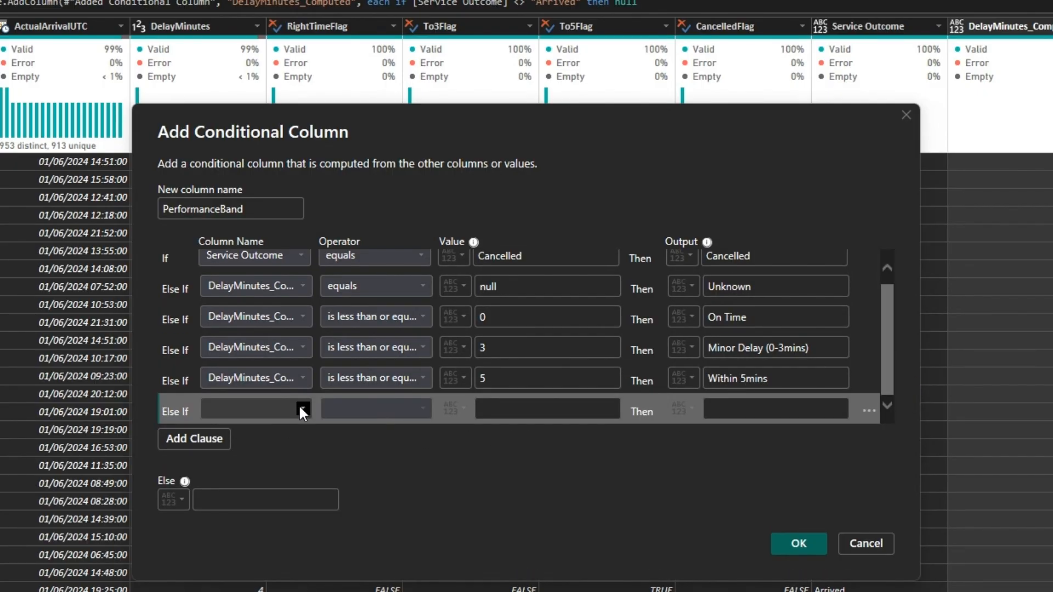
pyautogui.click(297, 407)
pyautogui.click(263, 591)
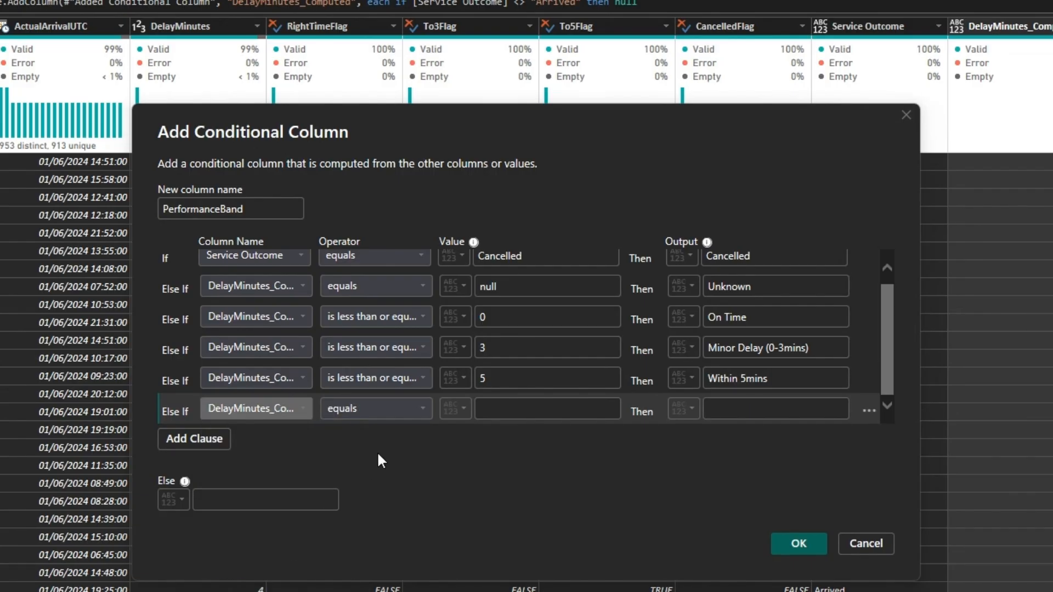
pyautogui.click(412, 408)
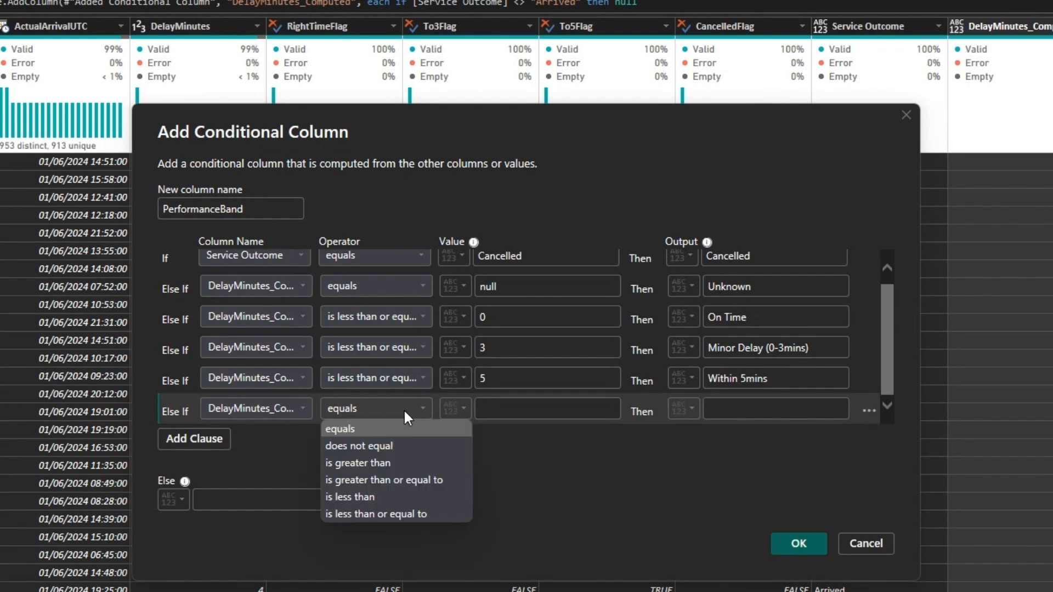
pyautogui.click(384, 508)
pyautogui.click(501, 401)
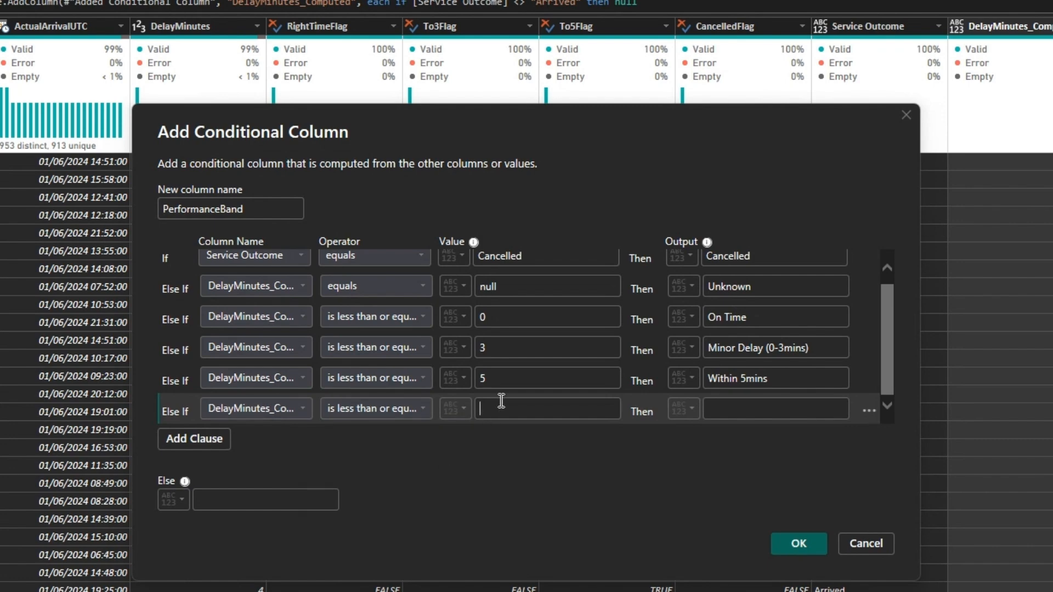
pyautogui.write('10')
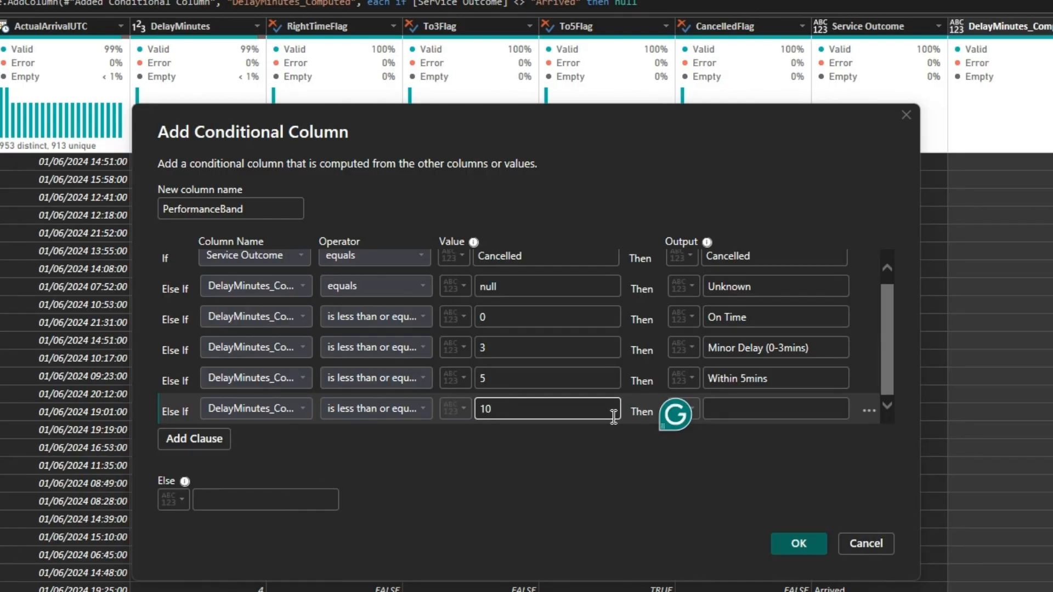
pyautogui.click(753, 405)
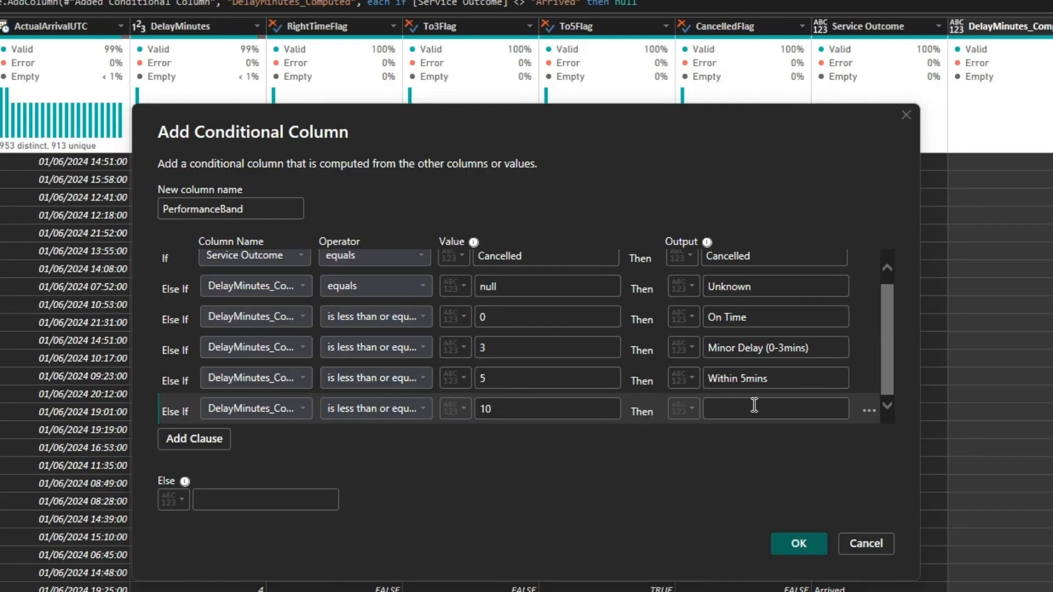
pyautogui.write('Moderate')
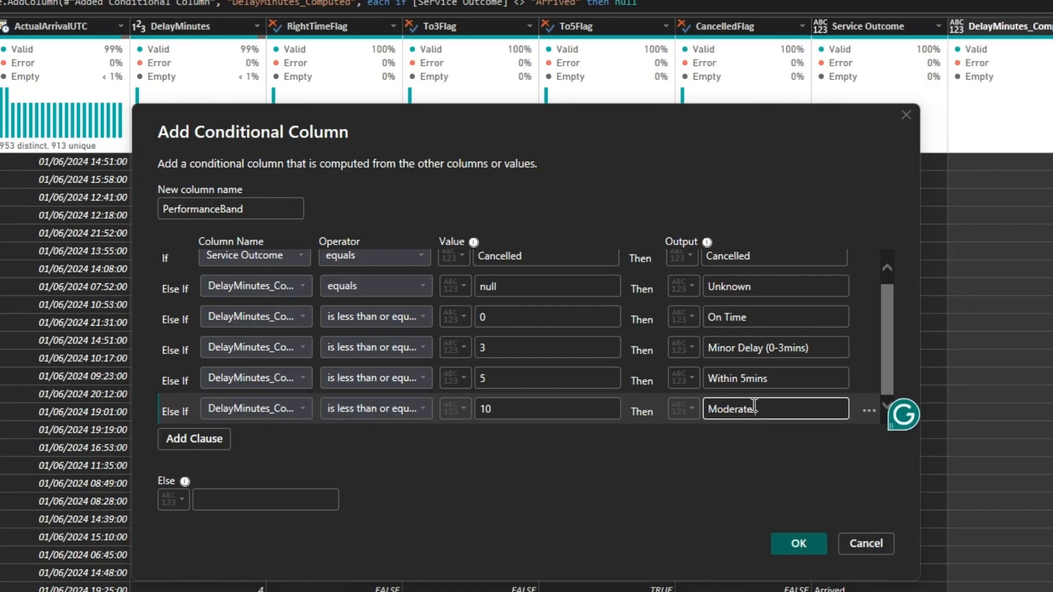
pyautogui.write(' Delay (5')
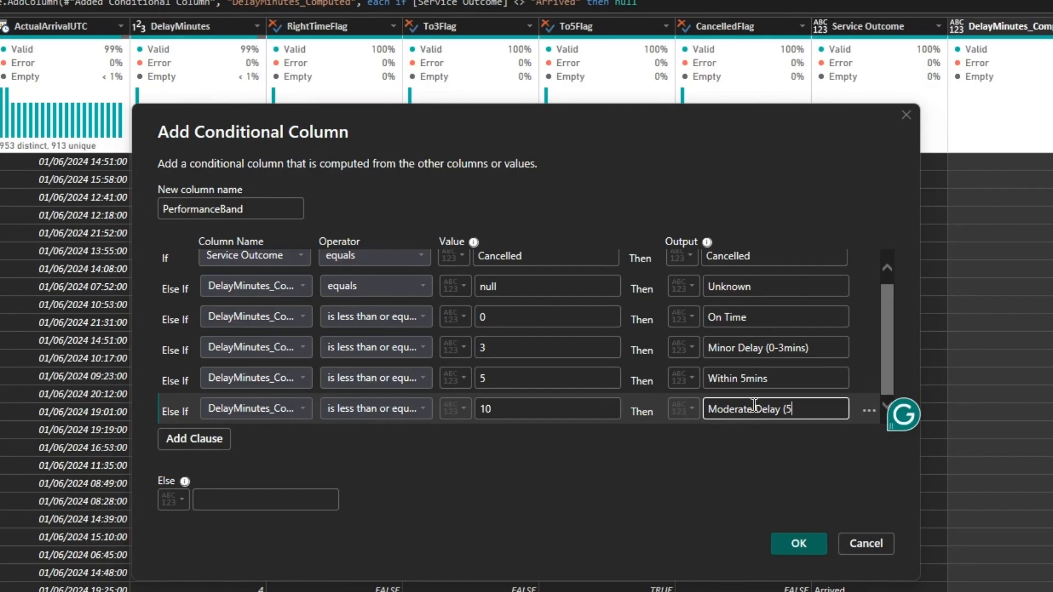
pyautogui.write('-10mins)')
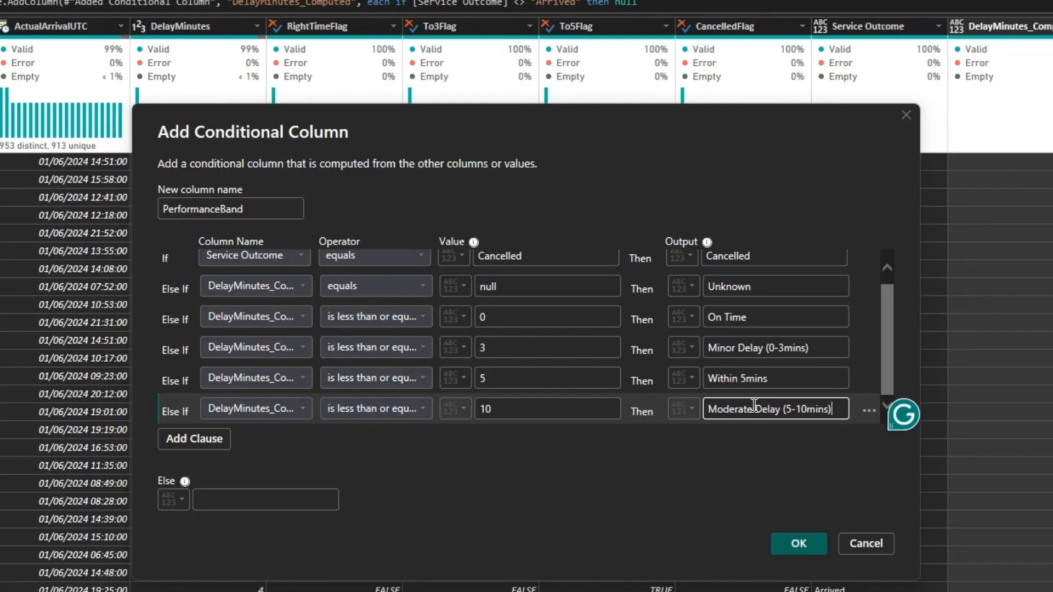
# - Set the else output to Significant Delay (10+ mins) and create the PerformanceBand column
pyautogui.click(267, 499)
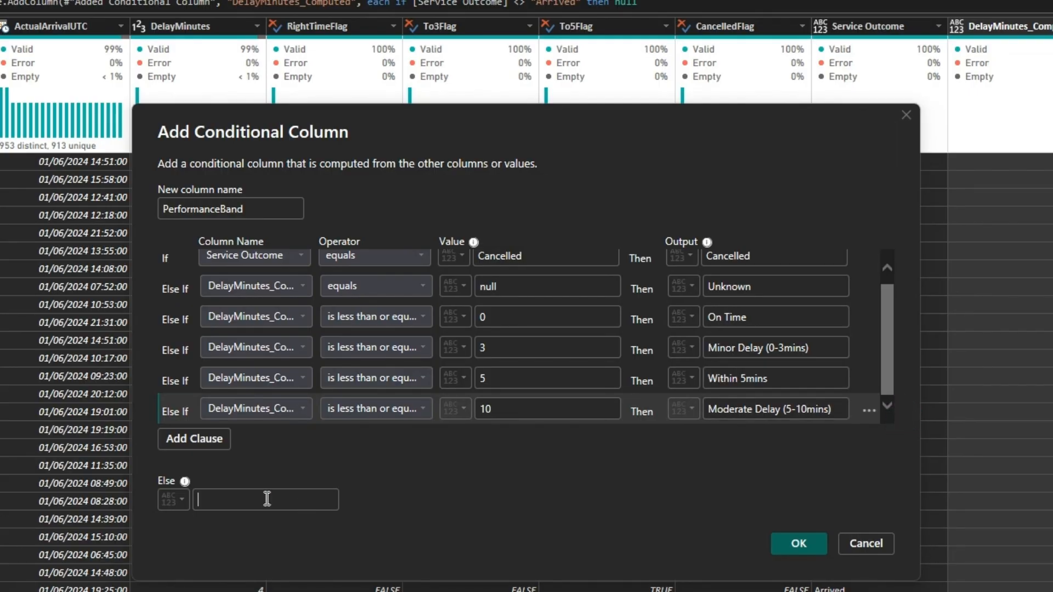
pyautogui.write('Si')
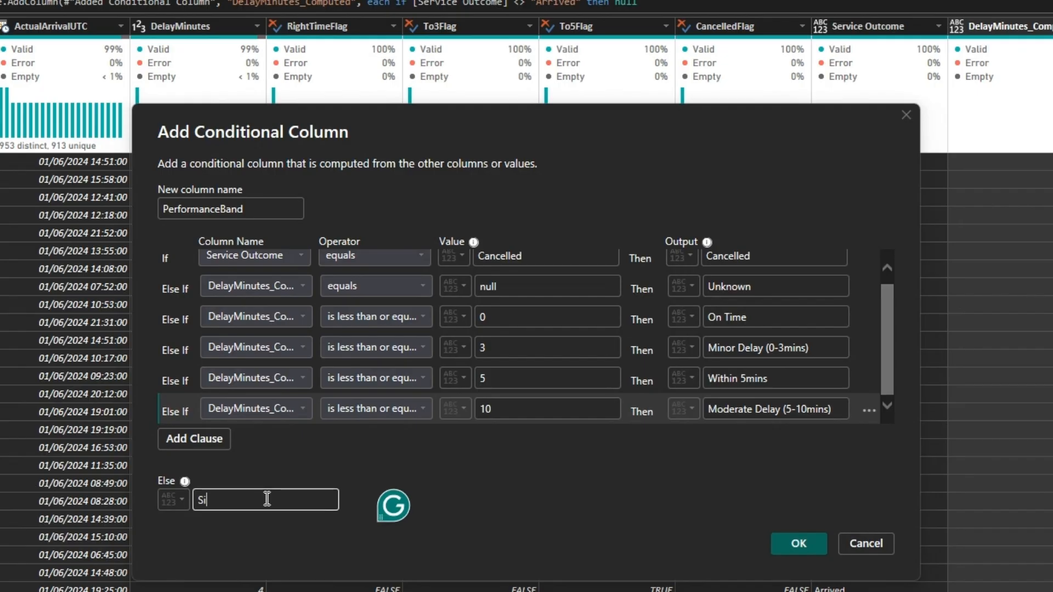
pyautogui.write('gnificant D')
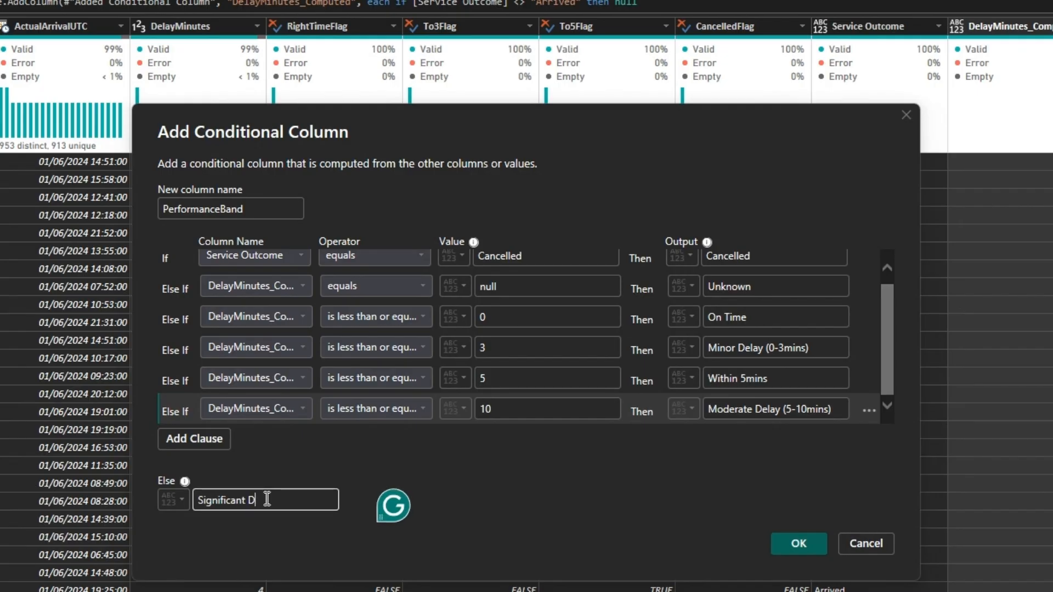
pyautogui.write('elay (10')
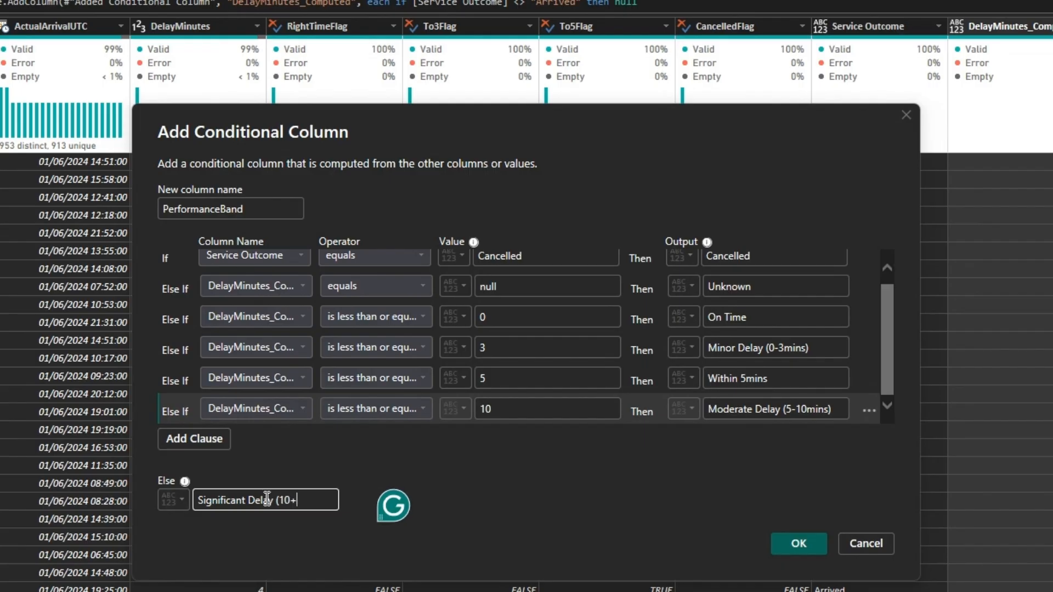
pyautogui.write('+ mins)')
pyautogui.click(804, 544)
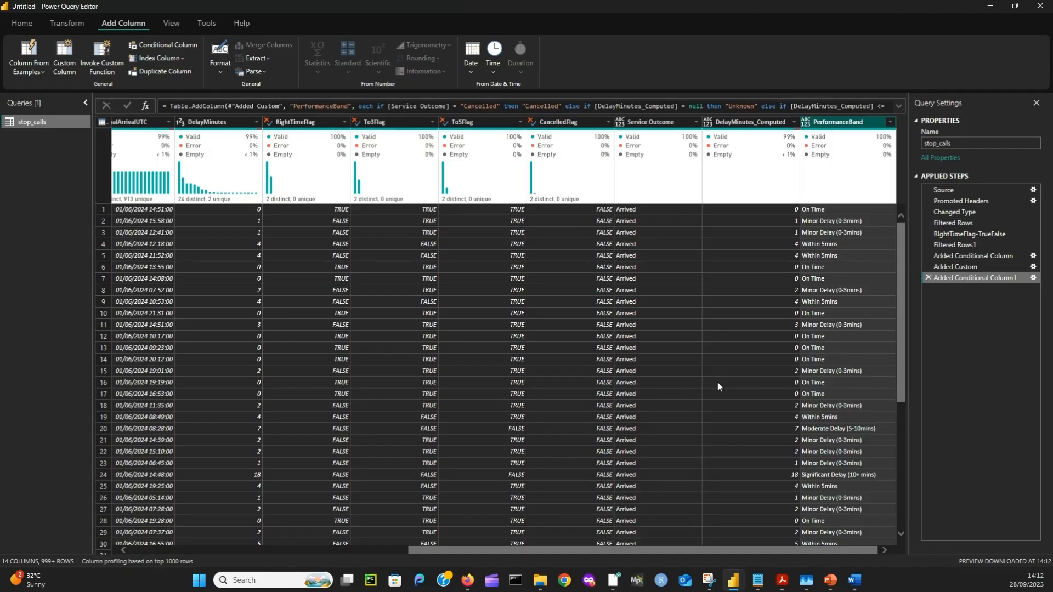
# - Start a new custom column on stop_calls and name it Hour of Day
pyautogui.click(66, 66)
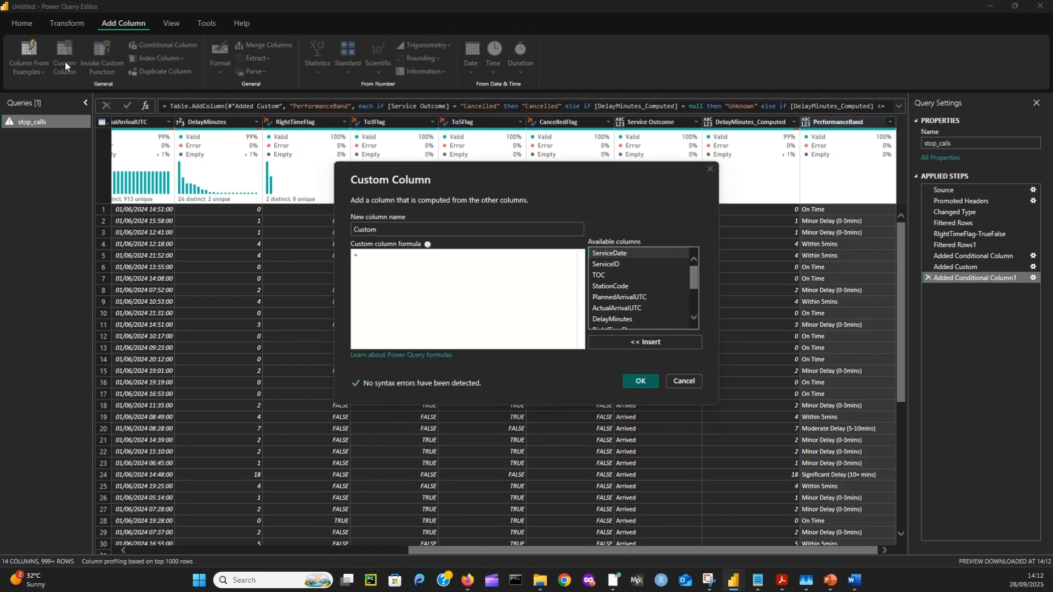
pyautogui.moveTo(388, 228); pyautogui.dragTo(340, 225)
pyautogui.write('Hour')
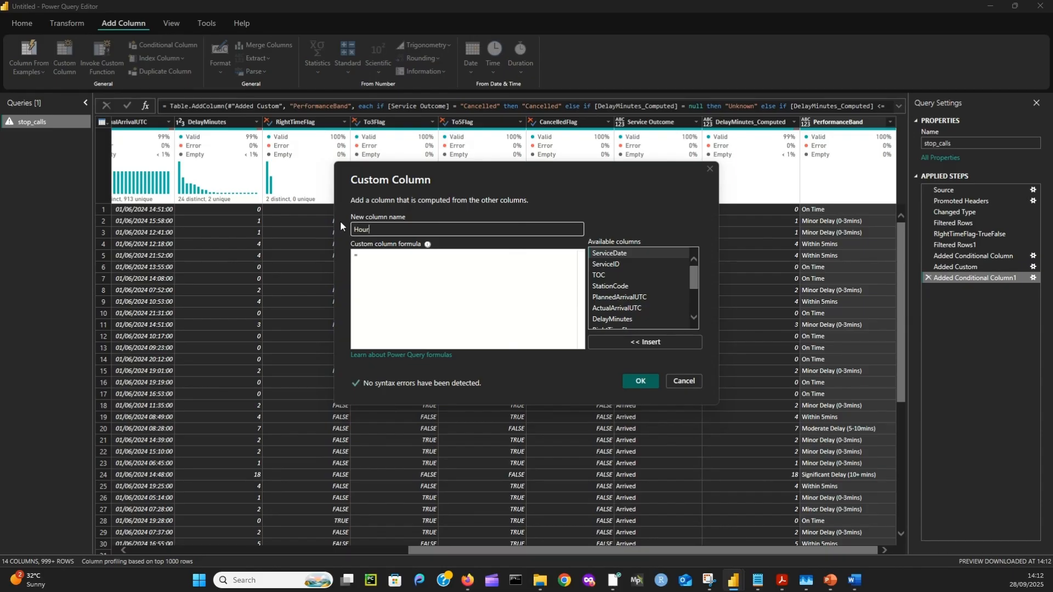
pyautogui.write(' of Day')
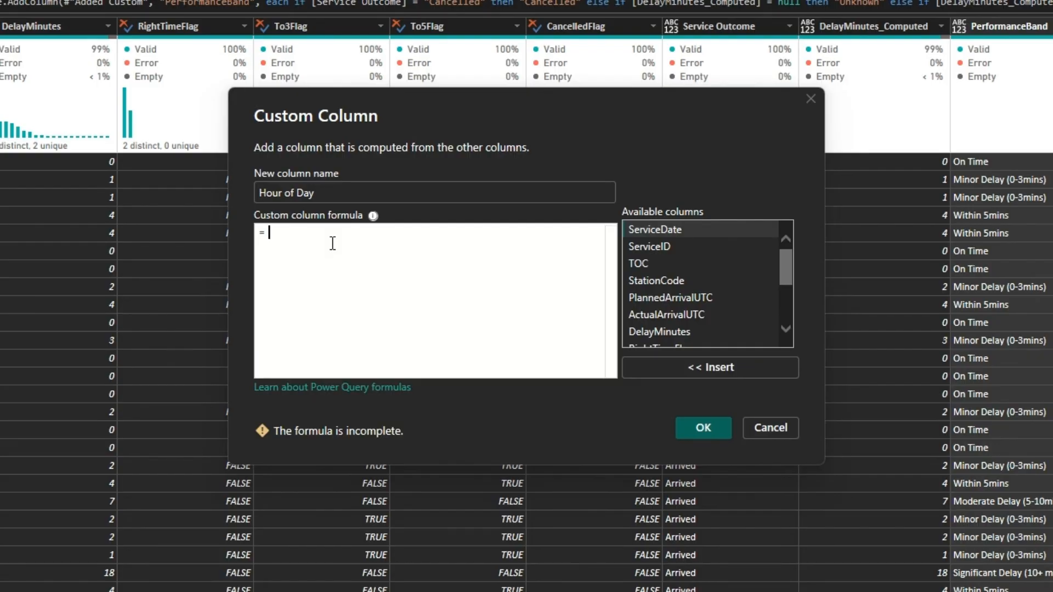
# - Enter the formula Time.Hour([PlannedArrivalUTC]) for Hour of Day and create the column
pyautogui.write('Time.')
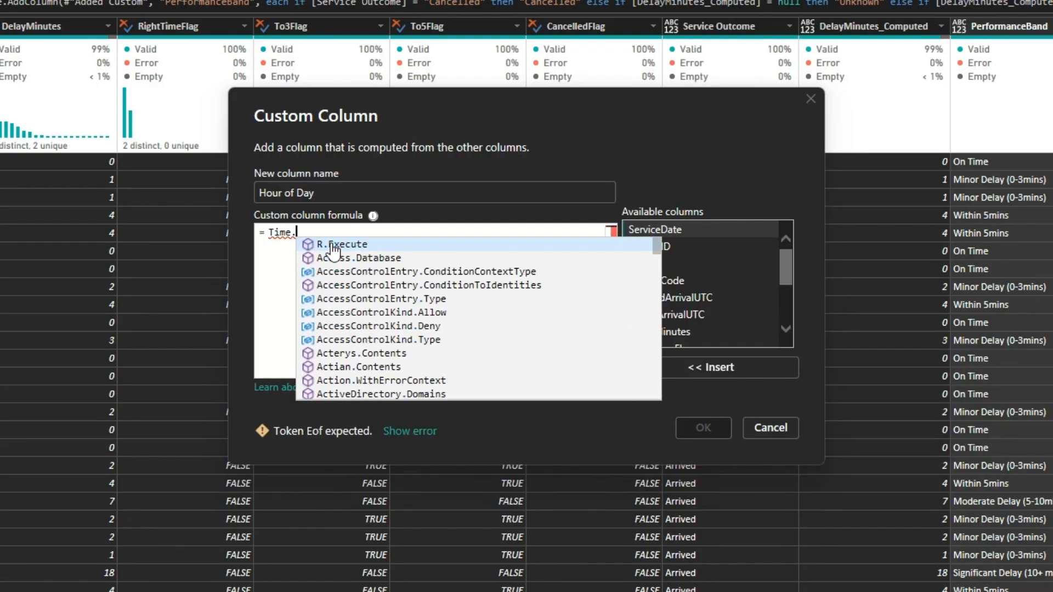
pyautogui.write('Hour')
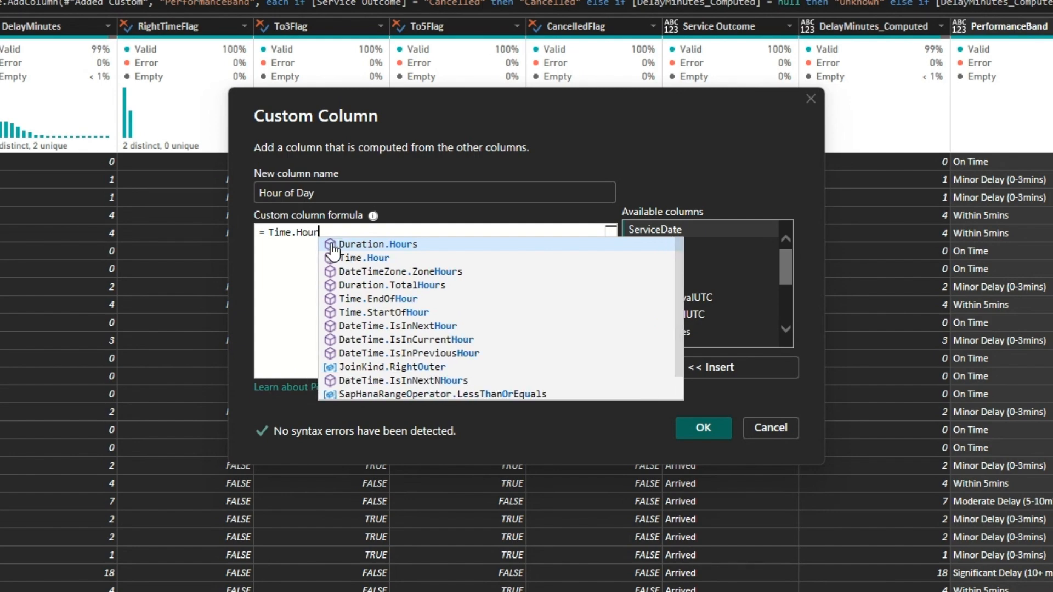
pyautogui.press('Down')
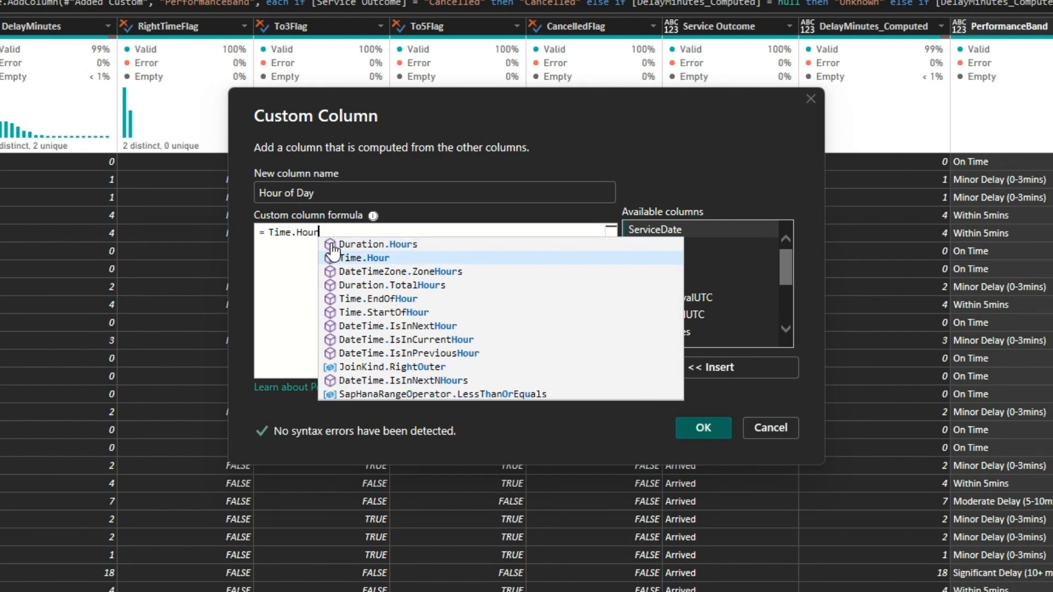
pyautogui.press('Return')
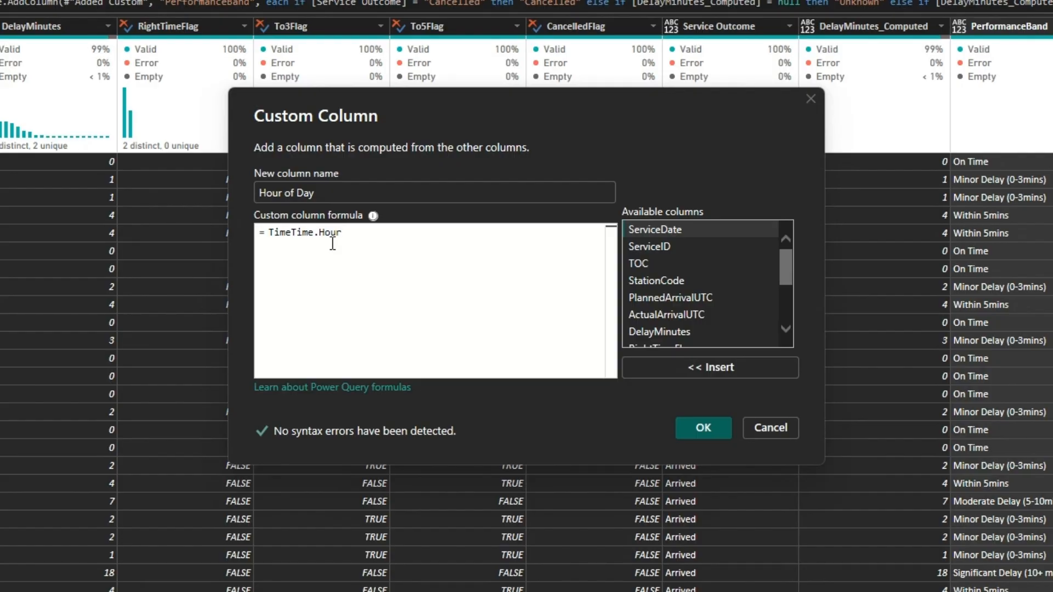
pyautogui.click(294, 230)
pyautogui.press('BackSpace')
pyautogui.press('BackSpace')
pyautogui.press('BackSpace')
pyautogui.press('BackSpace')
pyautogui.click(323, 226)
pyautogui.write('(')
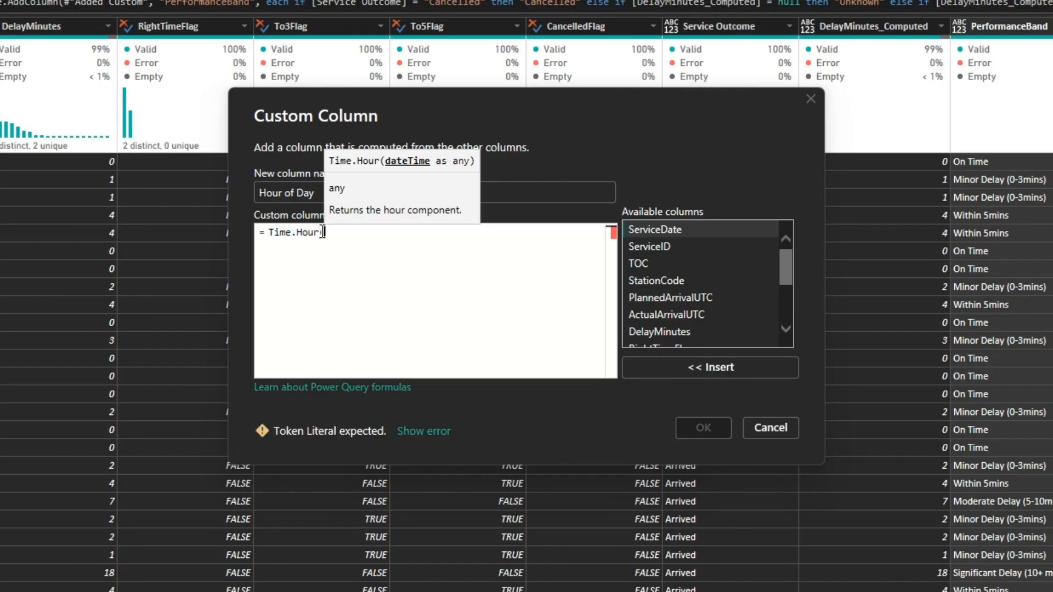
pyautogui.doubleClick(666, 298)
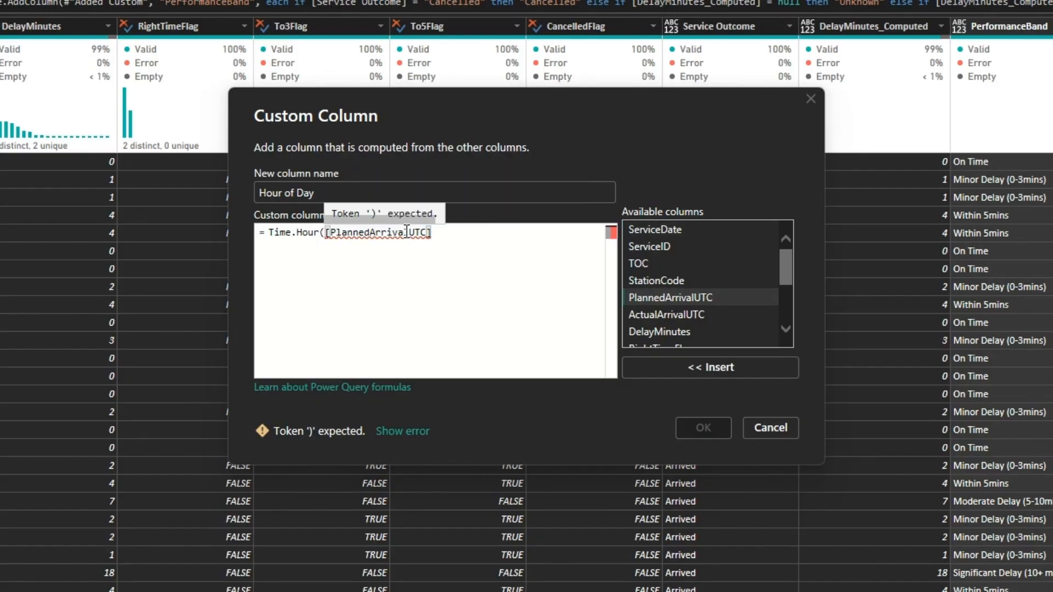
pyautogui.write(')')
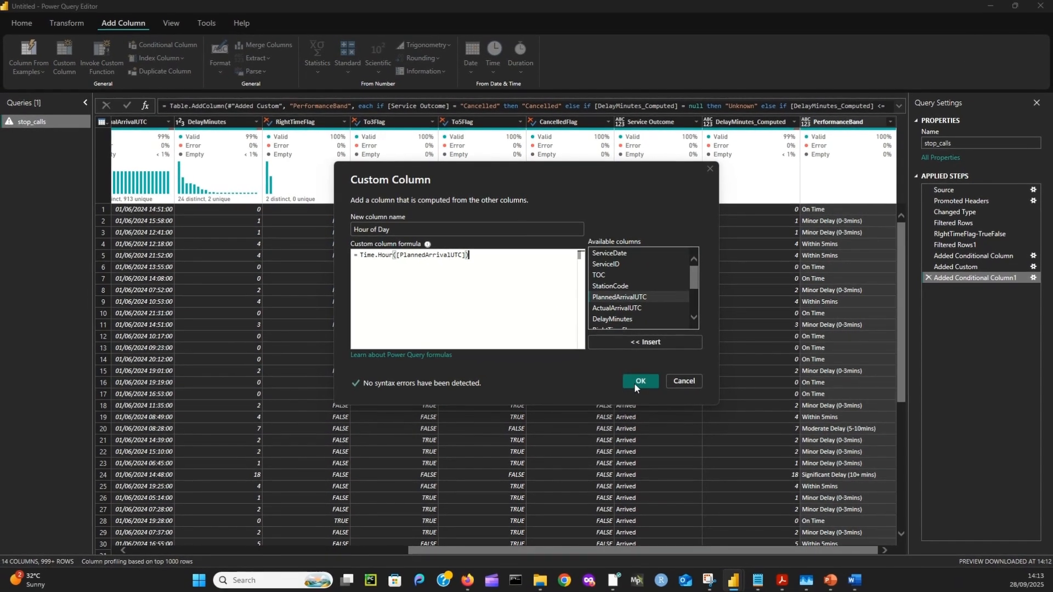
pyautogui.click(646, 389)
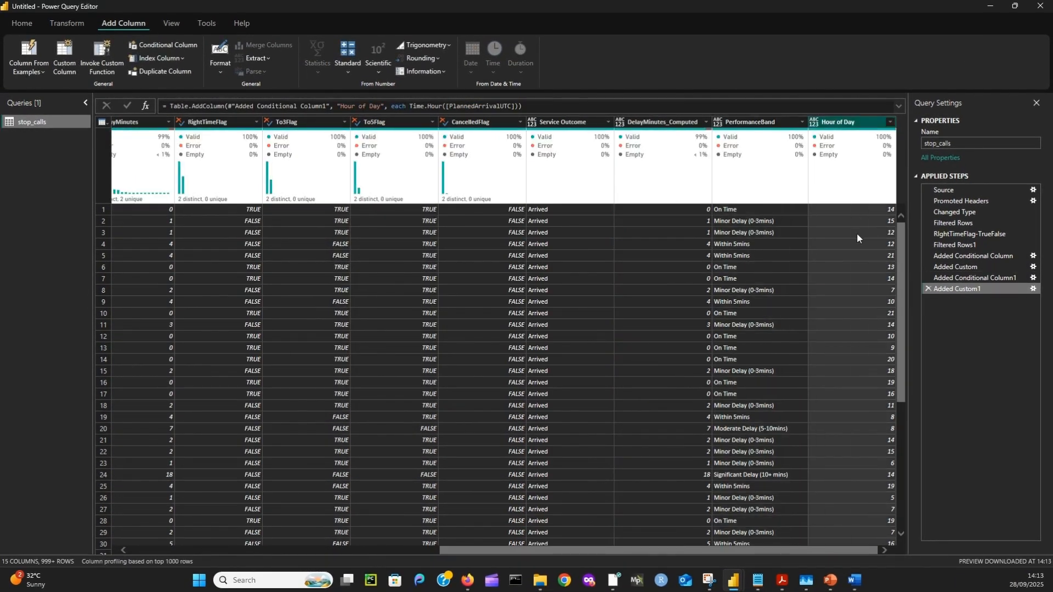